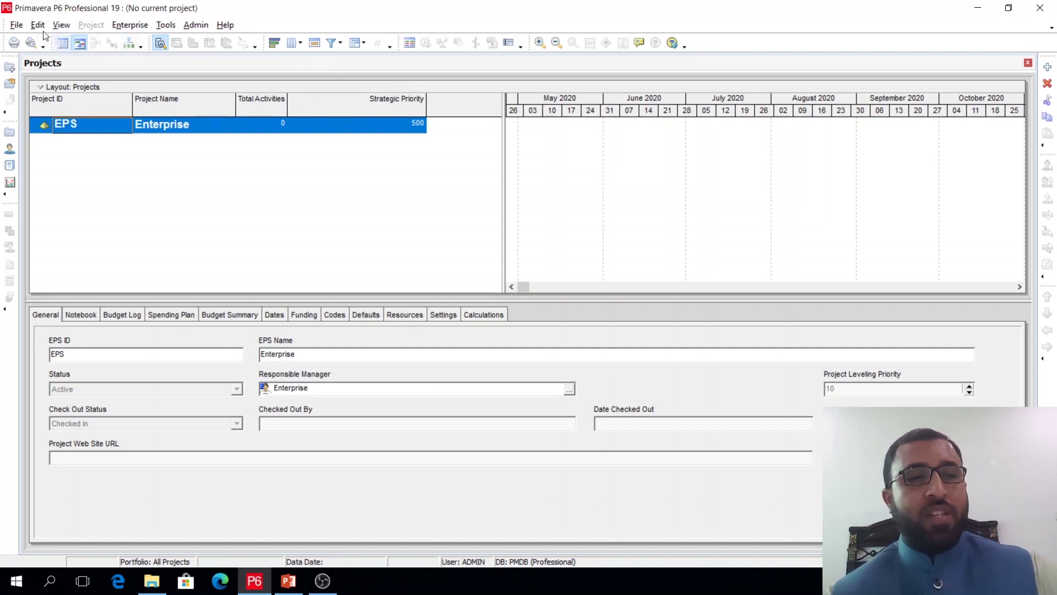
pyautogui.click(131, 25)
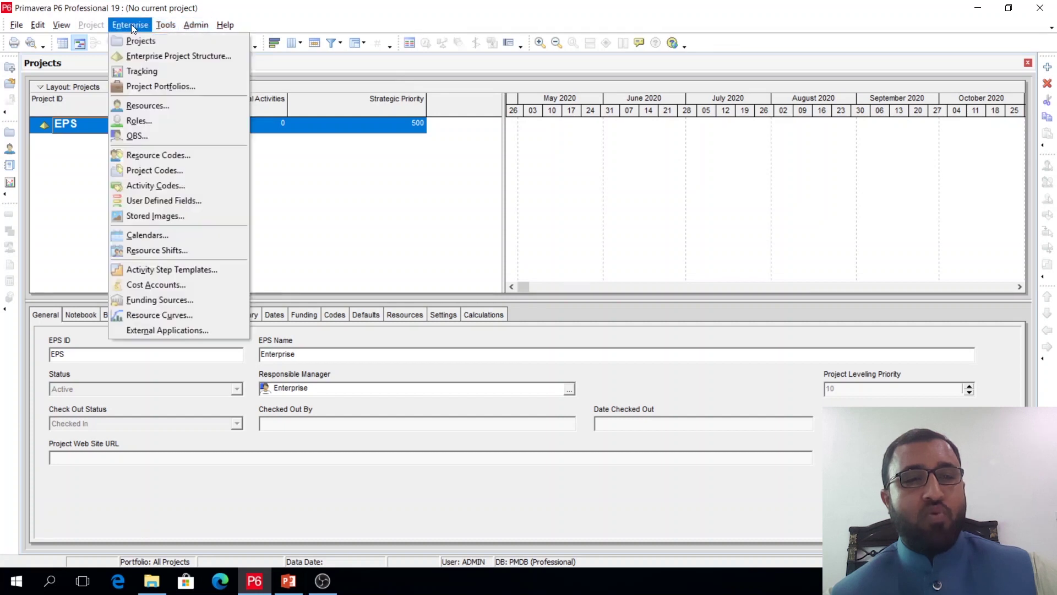
pyautogui.moveTo(225, 25)
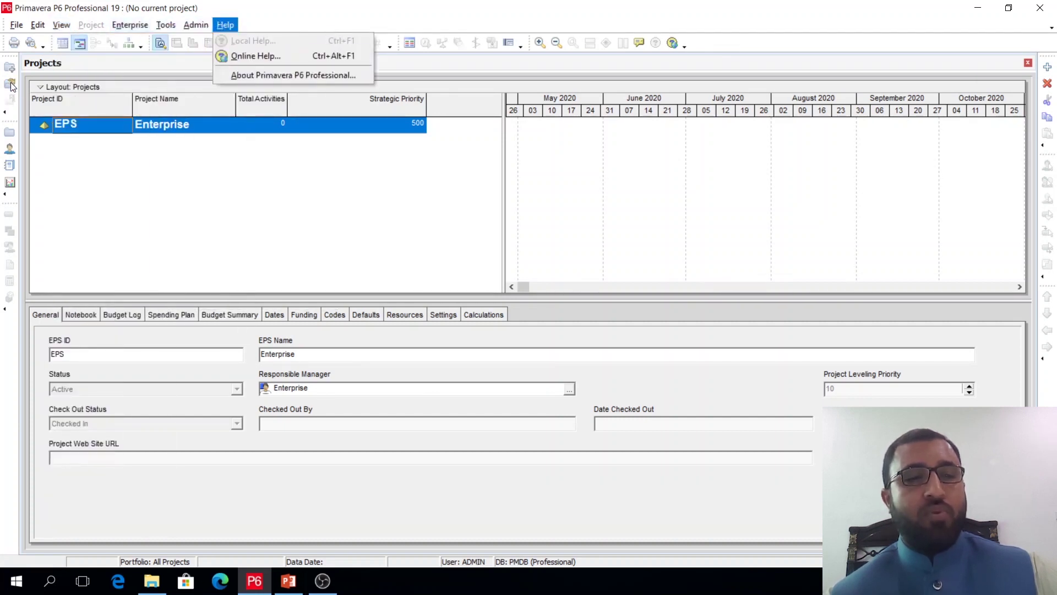
pyautogui.click(104, 140)
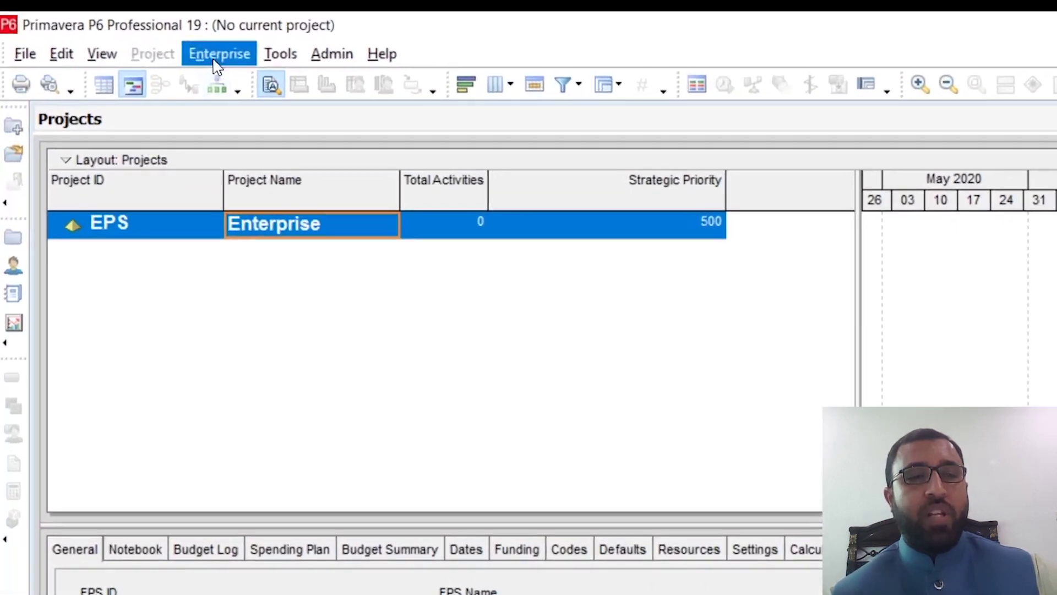
# Step: Open the Enterprise Project Structure and set the root node's EPS ID to ABC
pyautogui.click(126, 26)
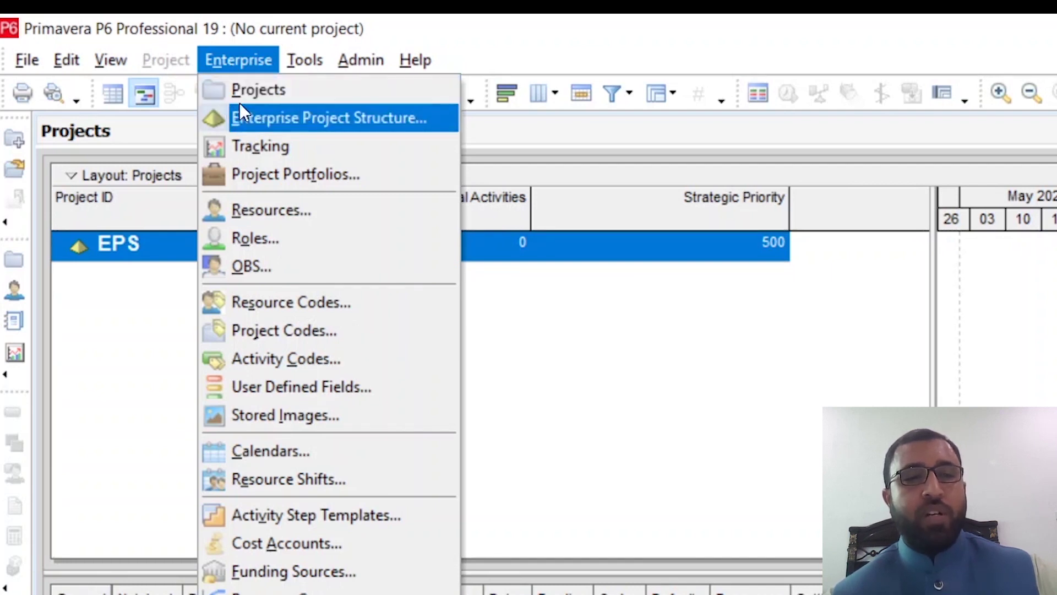
pyautogui.click(253, 114)
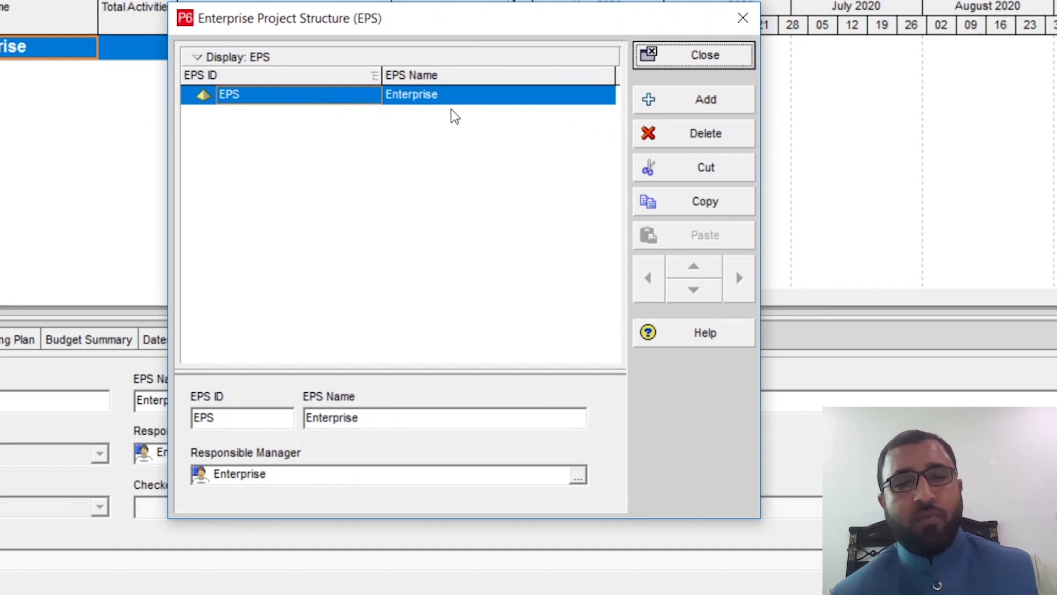
pyautogui.click(415, 98)
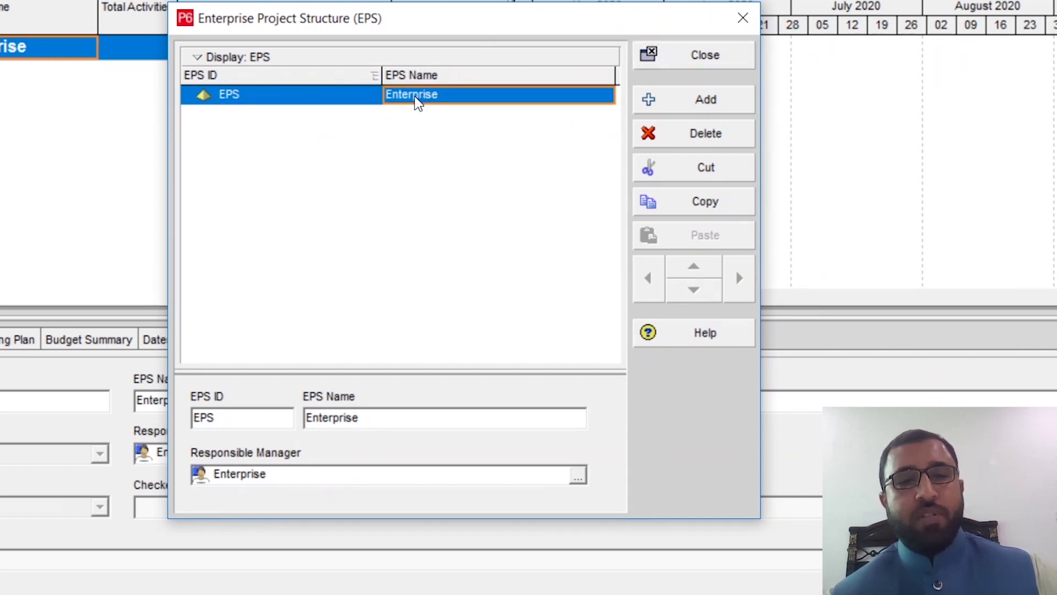
pyautogui.click(312, 102)
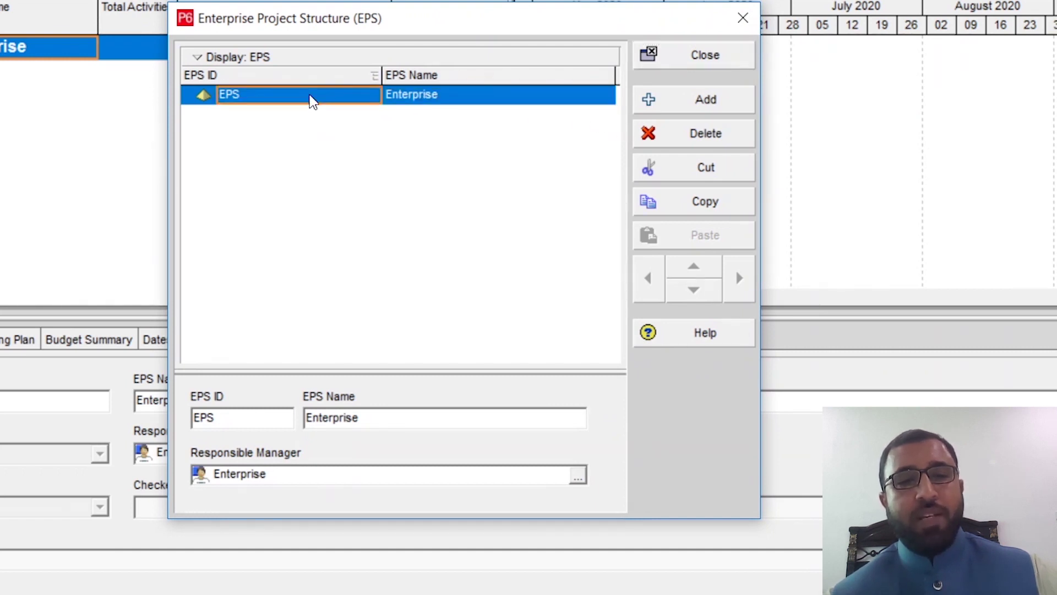
pyautogui.click(472, 102)
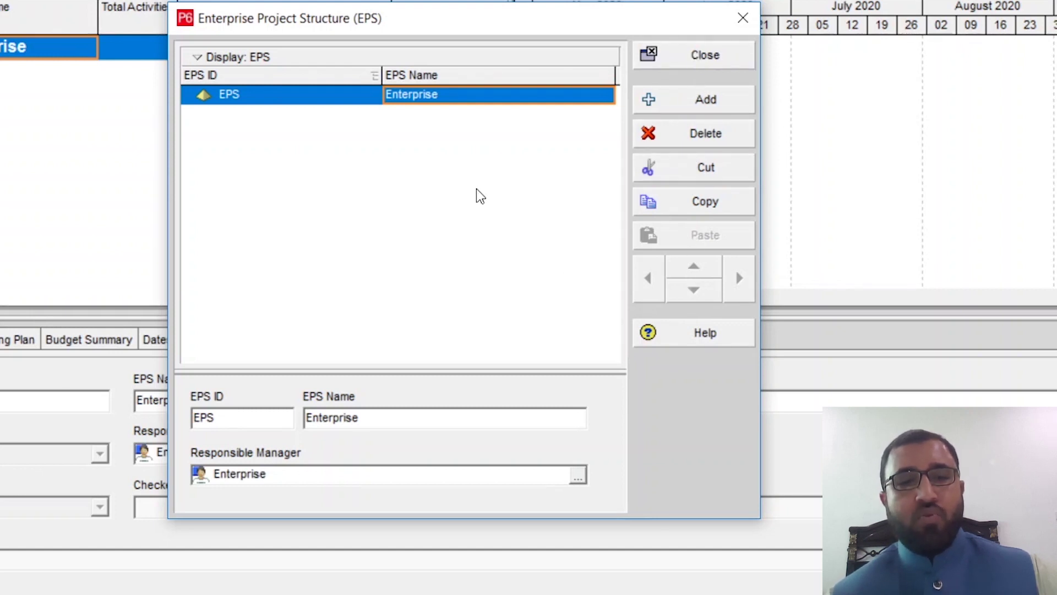
pyautogui.click(296, 105)
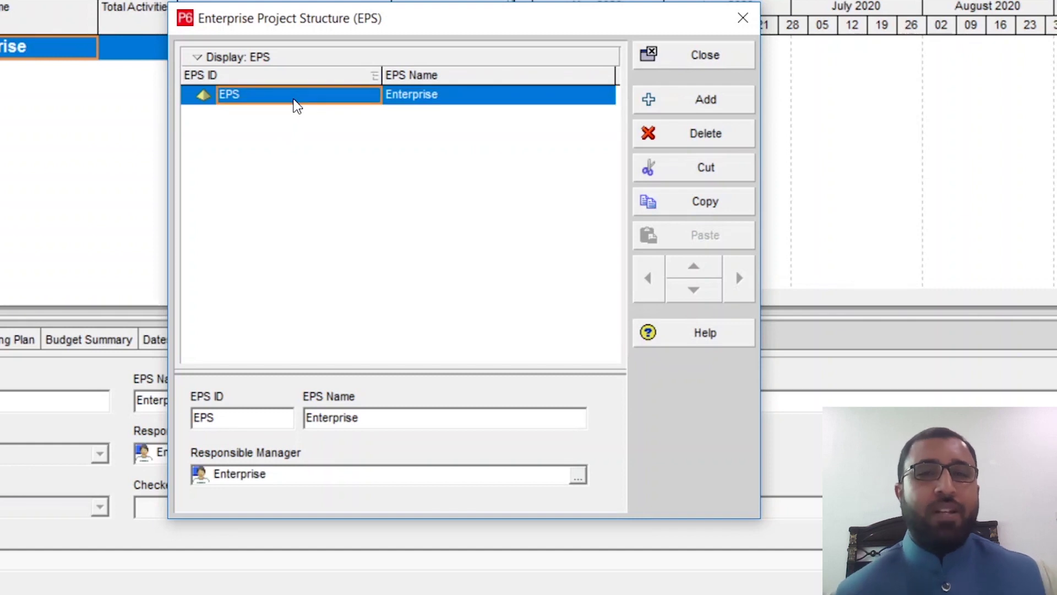
pyautogui.click(296, 102)
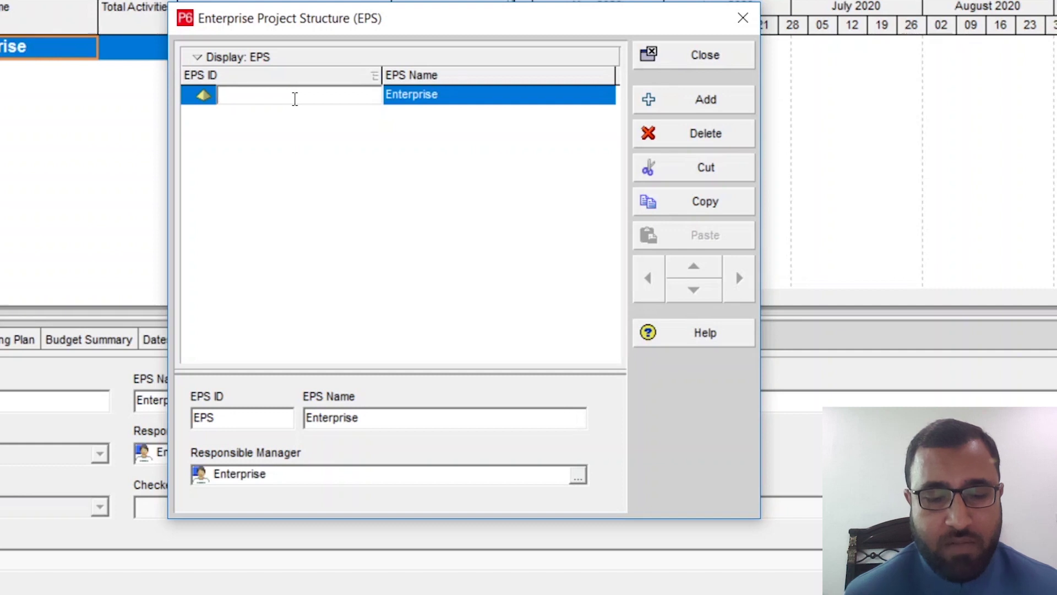
pyautogui.write('ABC')
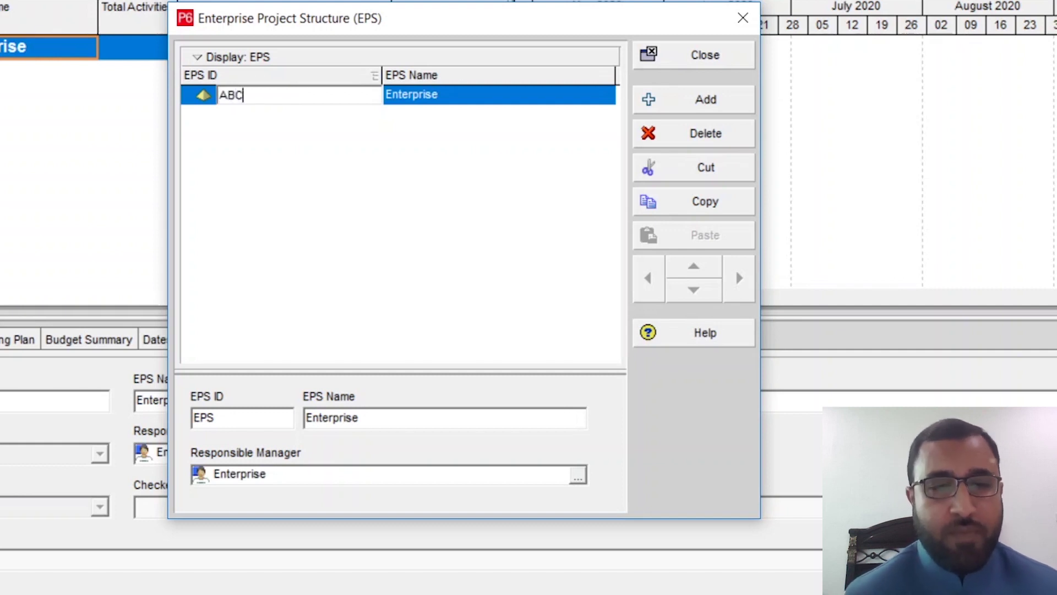
# Step: Rename the root EPS node to "Sample Enterprise (ABC)"
pyautogui.click(473, 99)
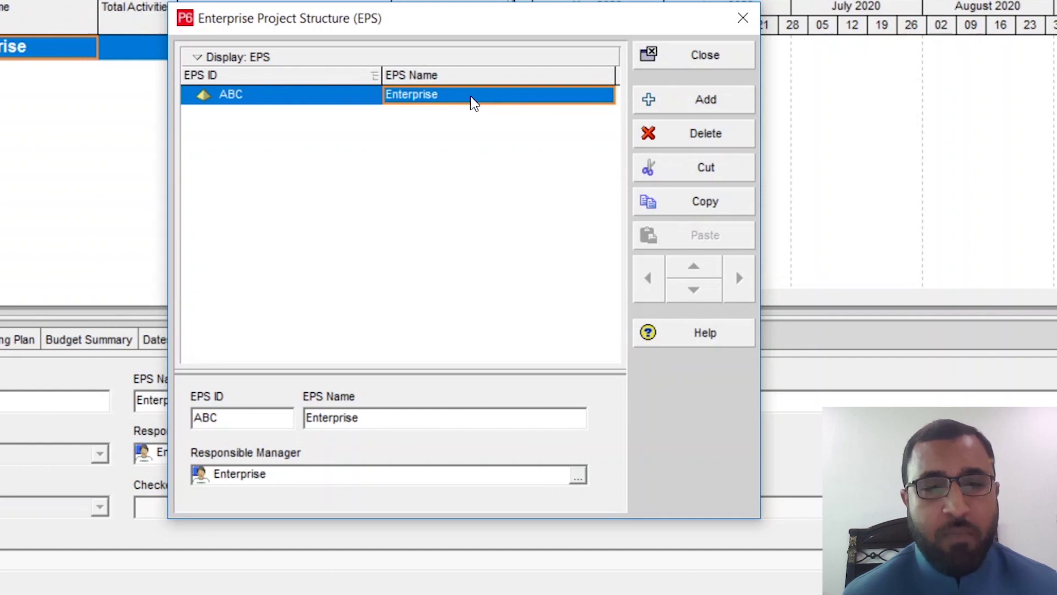
pyautogui.write('S')
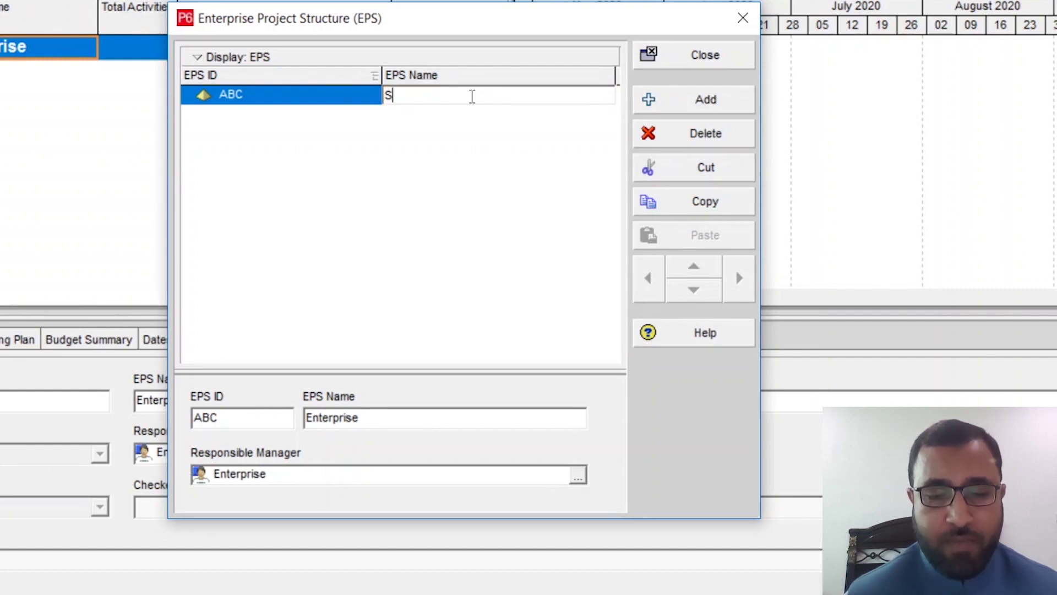
pyautogui.write('ample')
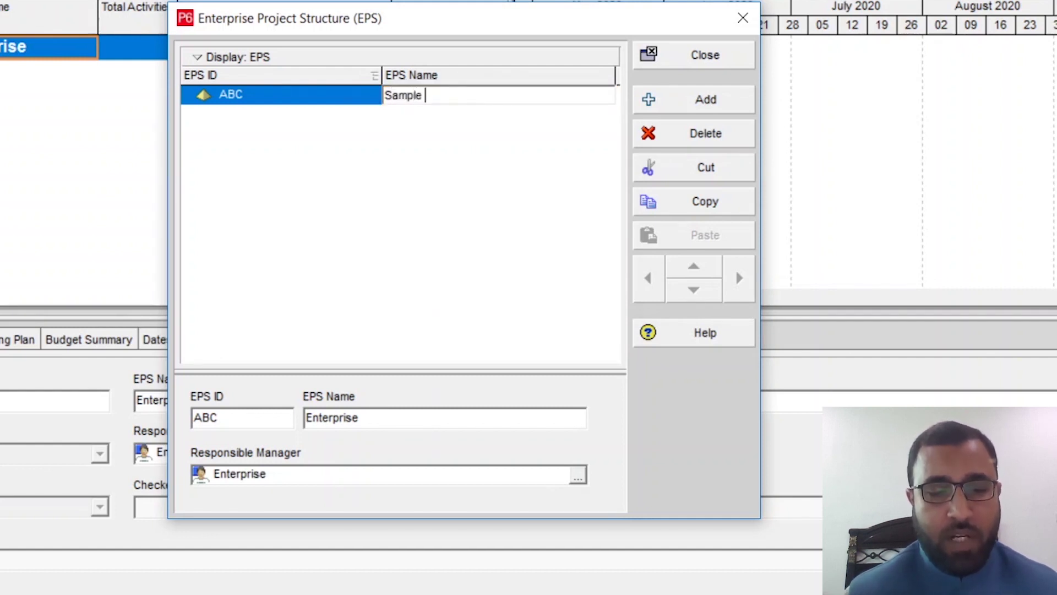
pyautogui.write(' En')
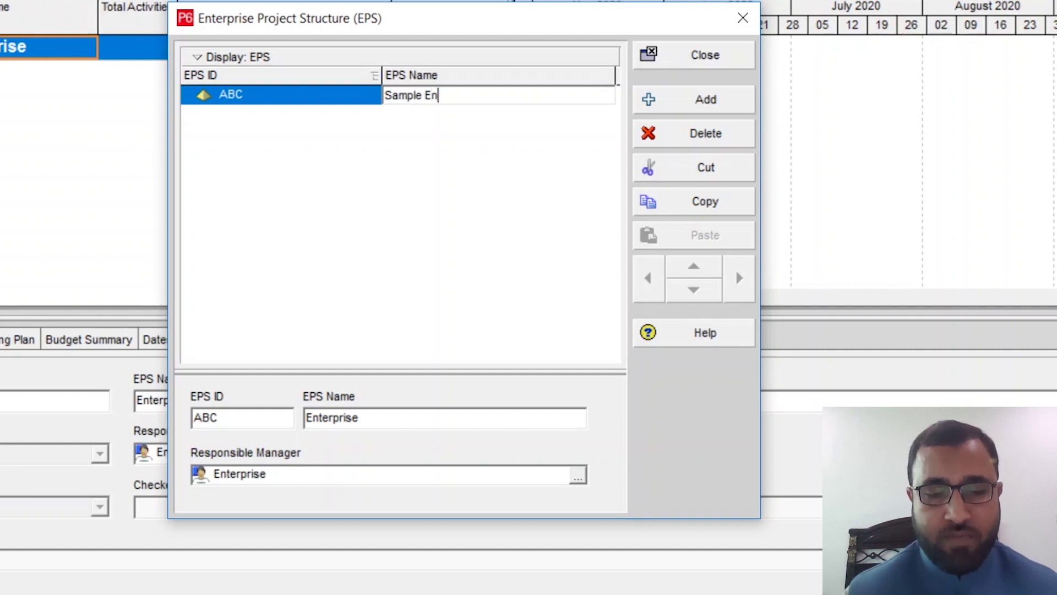
pyautogui.write('terprise')
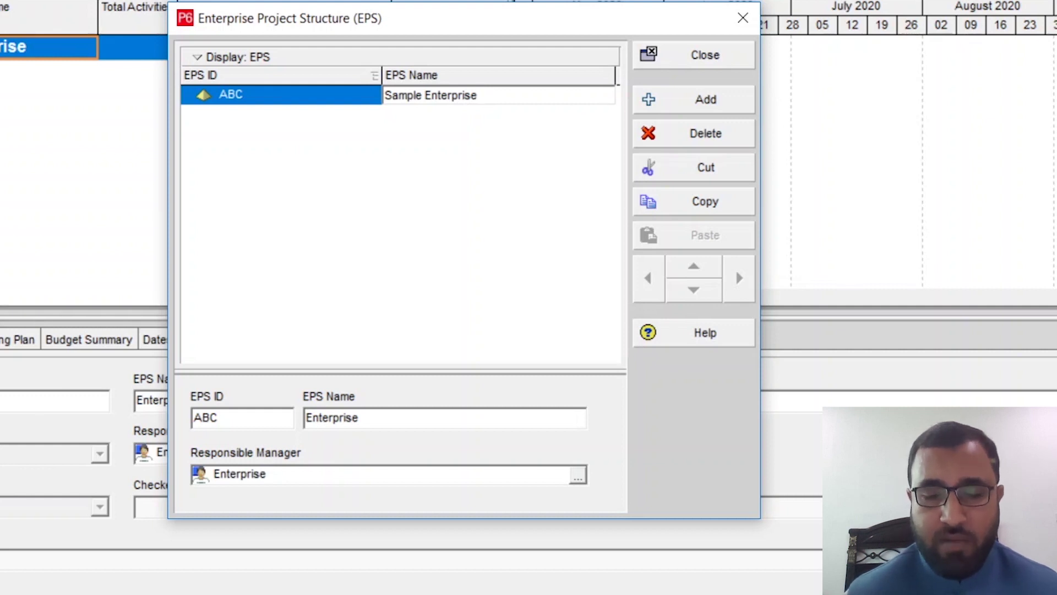
pyautogui.write('(')
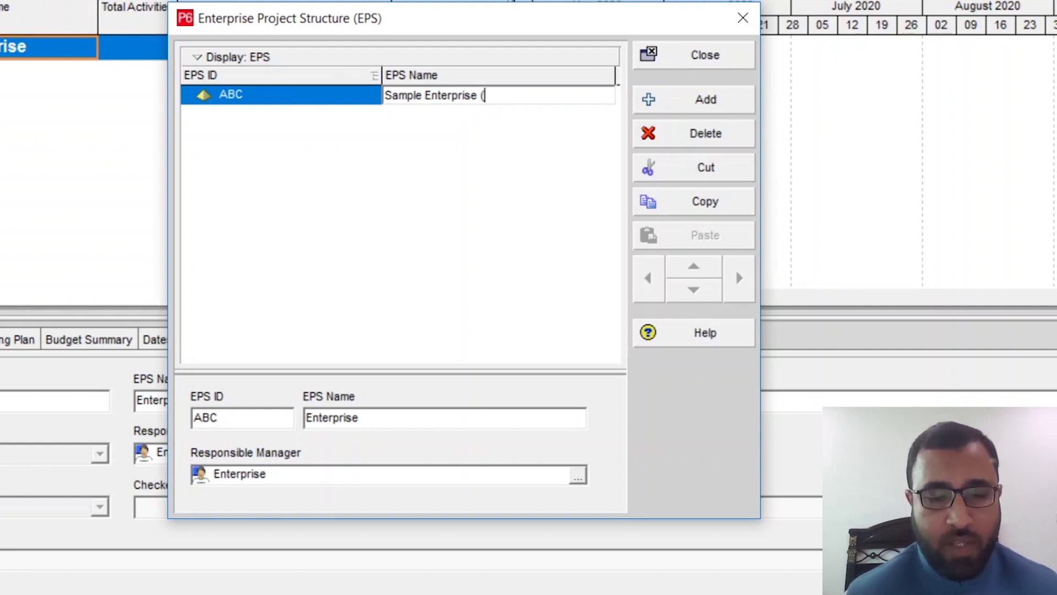
pyautogui.write('ABC')
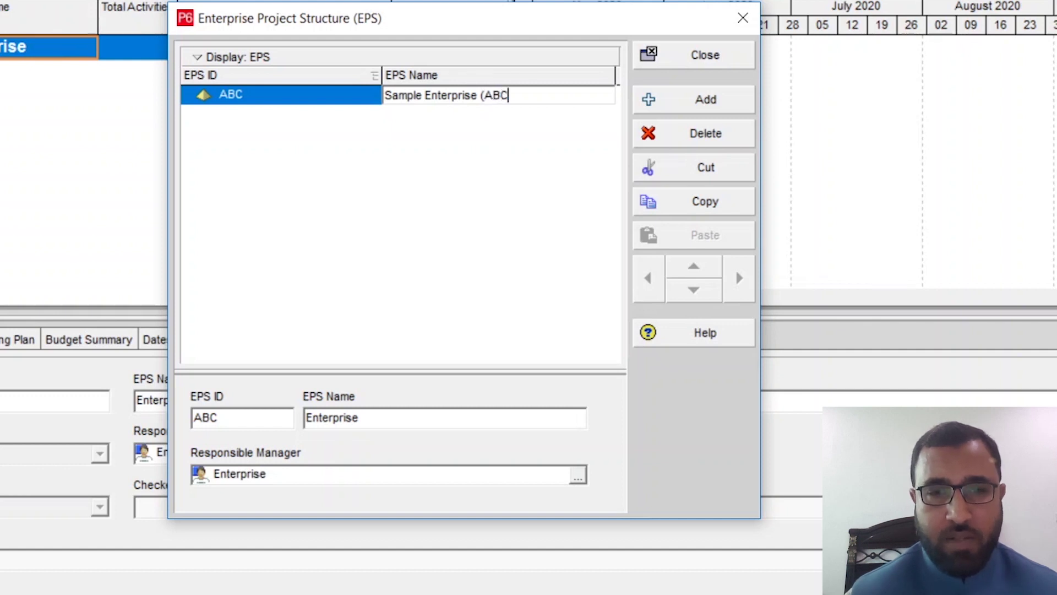
pyautogui.write(')')
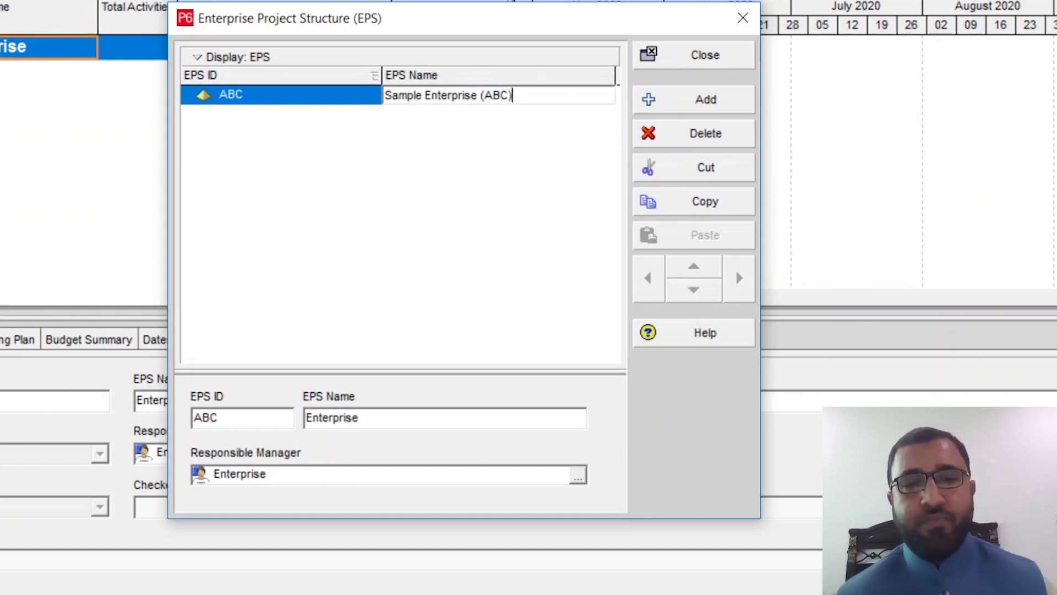
pyautogui.click(467, 161)
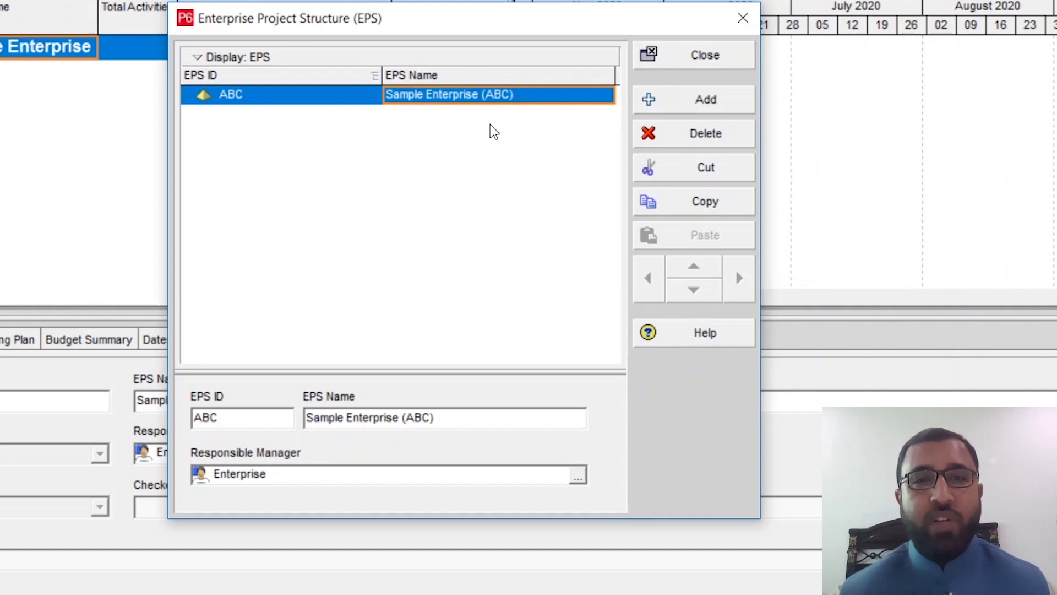
# Step: Add a child EPS node under Sample Enterprise (ABC) and name it "Eastern Region Projects"
pyautogui.click(693, 110)
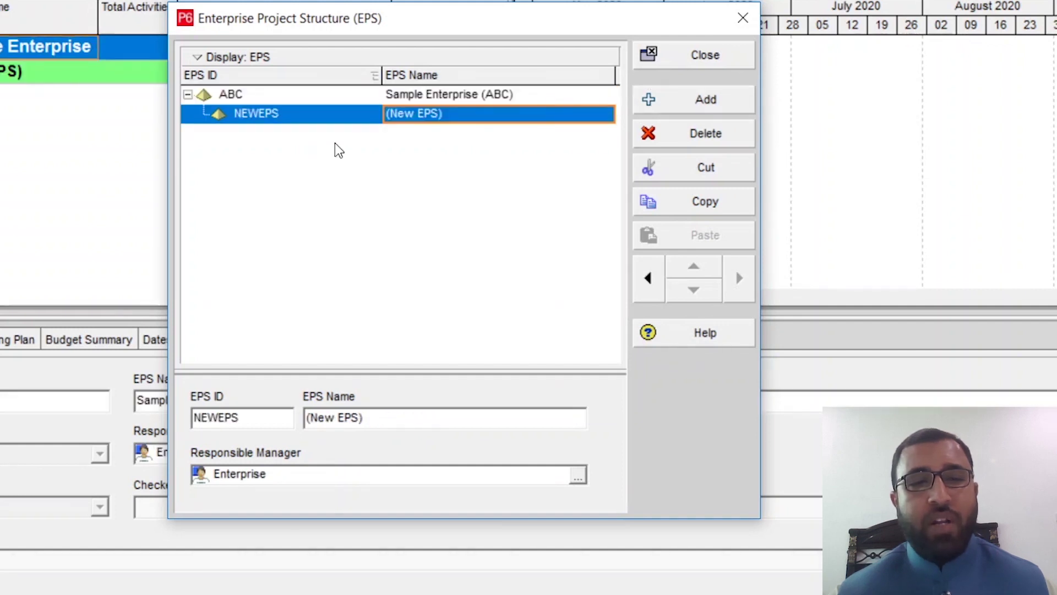
pyautogui.click(312, 126)
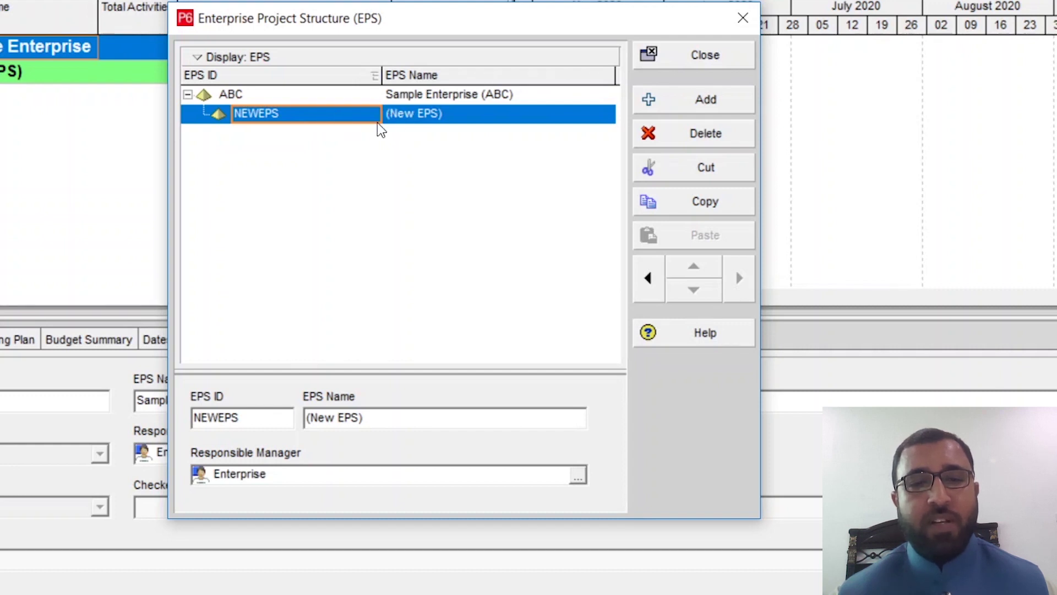
pyautogui.click(342, 116)
pyautogui.click(441, 122)
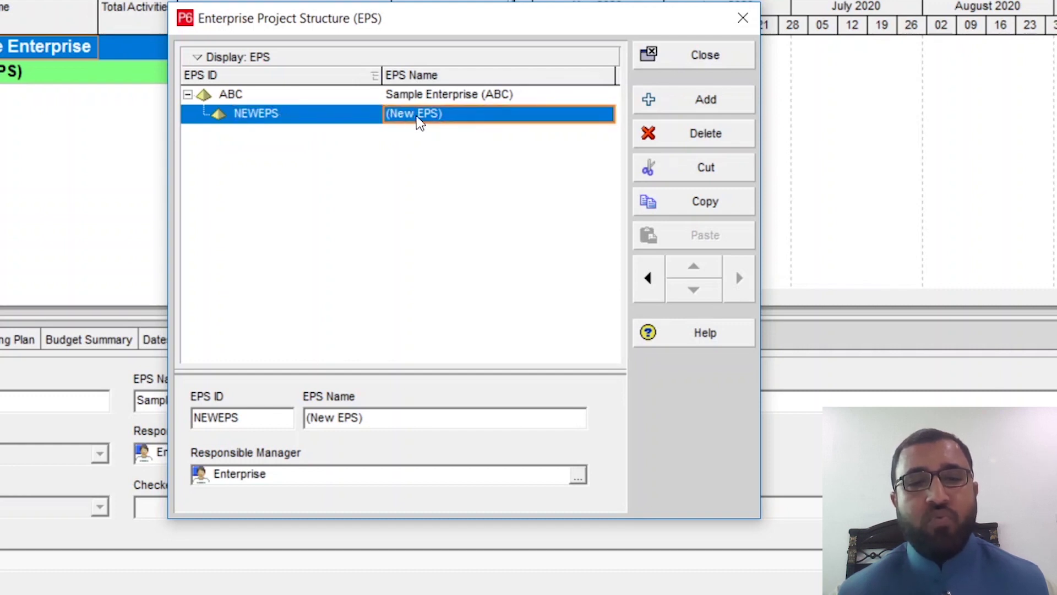
pyautogui.click(419, 117)
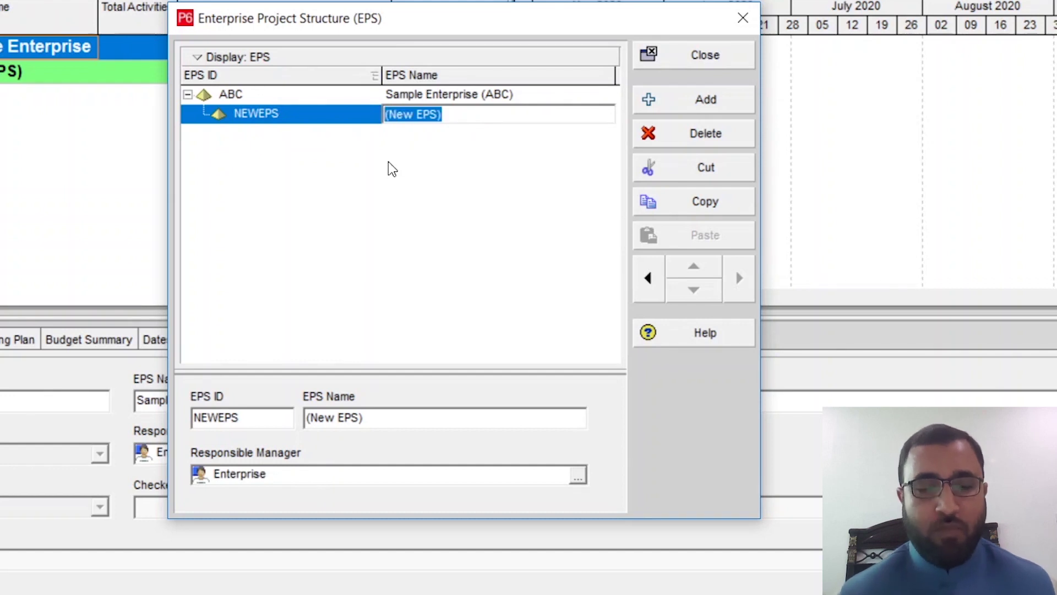
pyautogui.press('Delete')
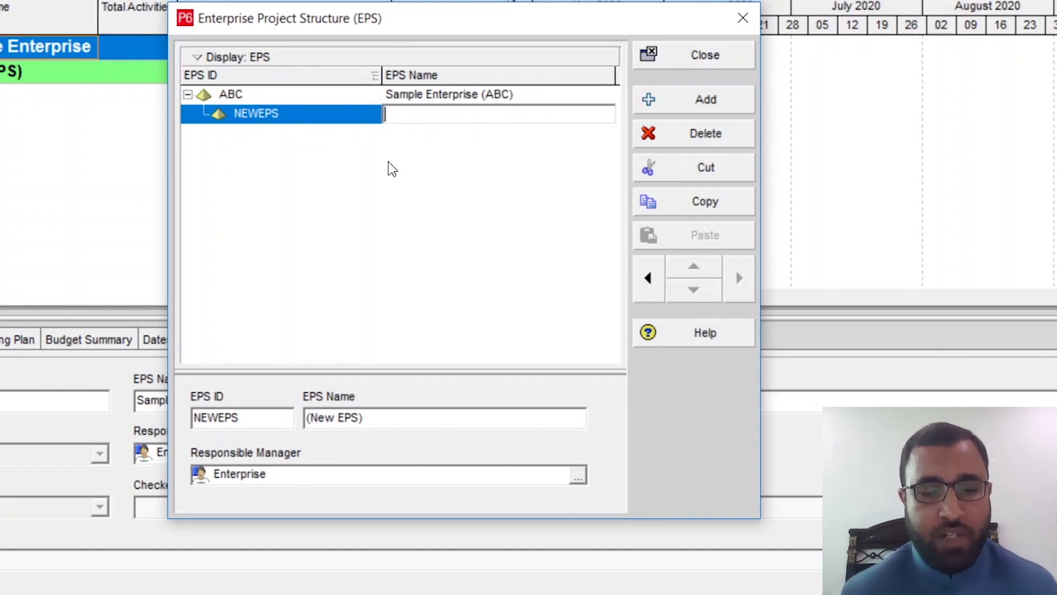
pyautogui.write('Ea')
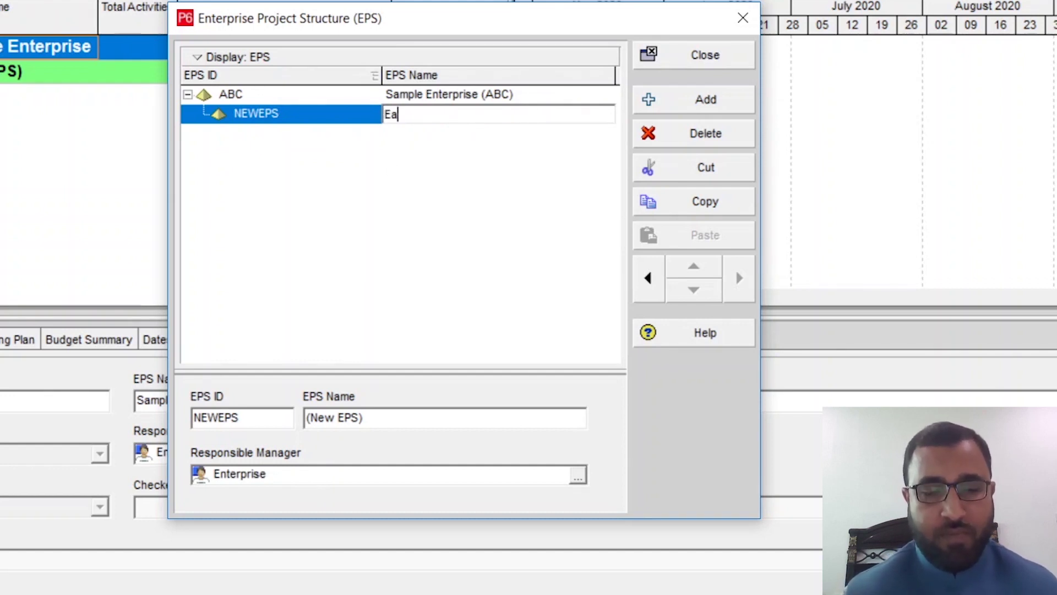
pyautogui.write('ste')
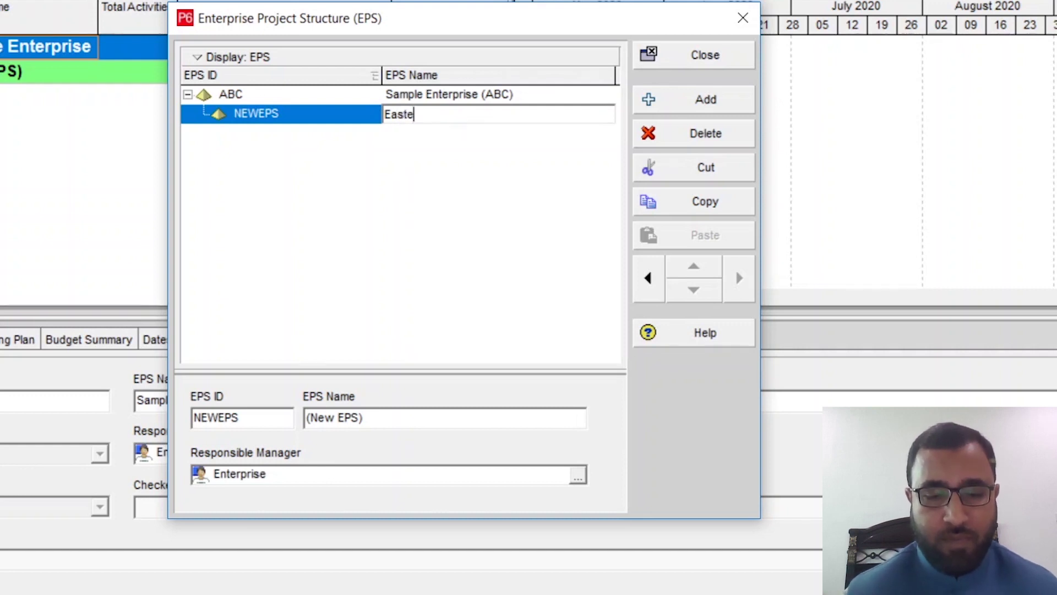
pyautogui.write('ern Re')
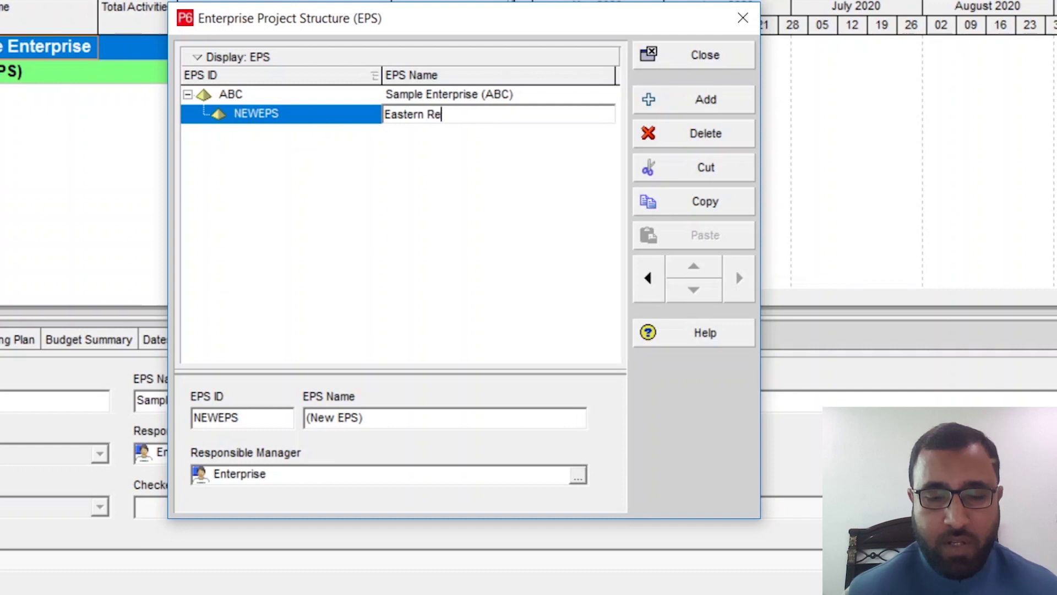
pyautogui.write('gion ')
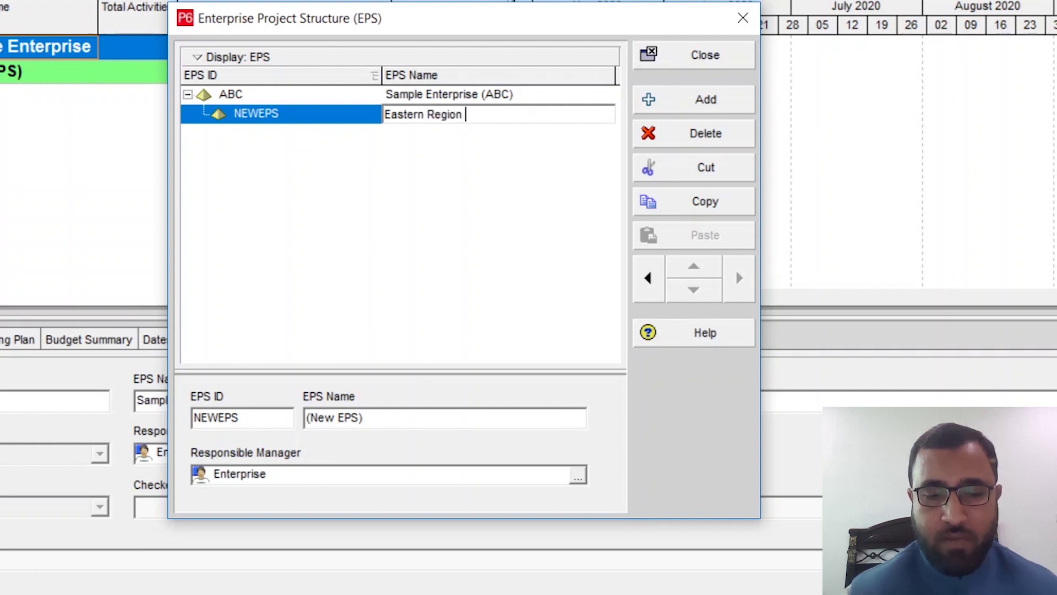
pyautogui.write('Projects')
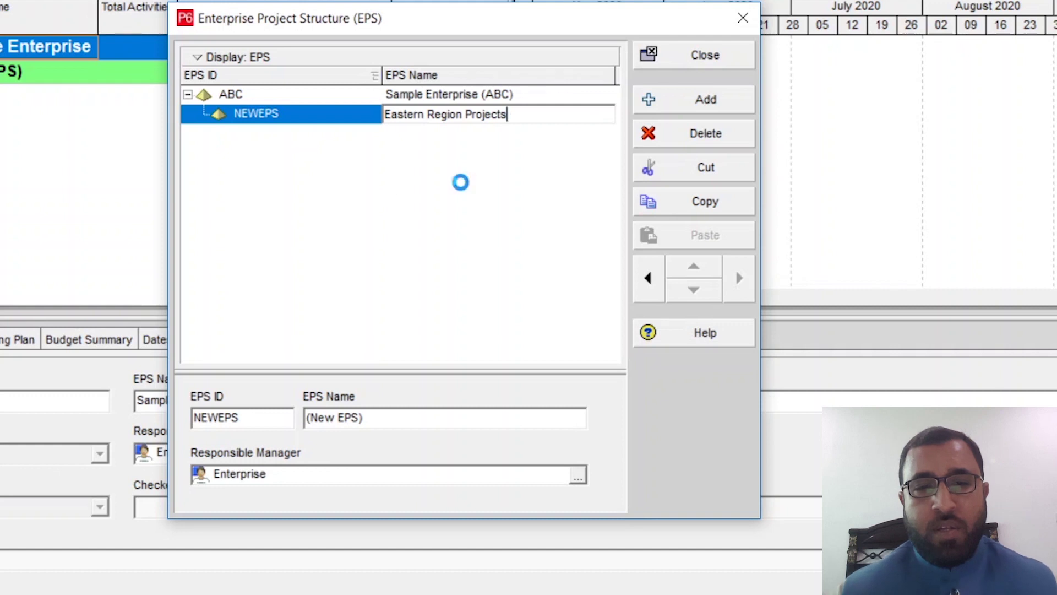
pyautogui.press('Return')
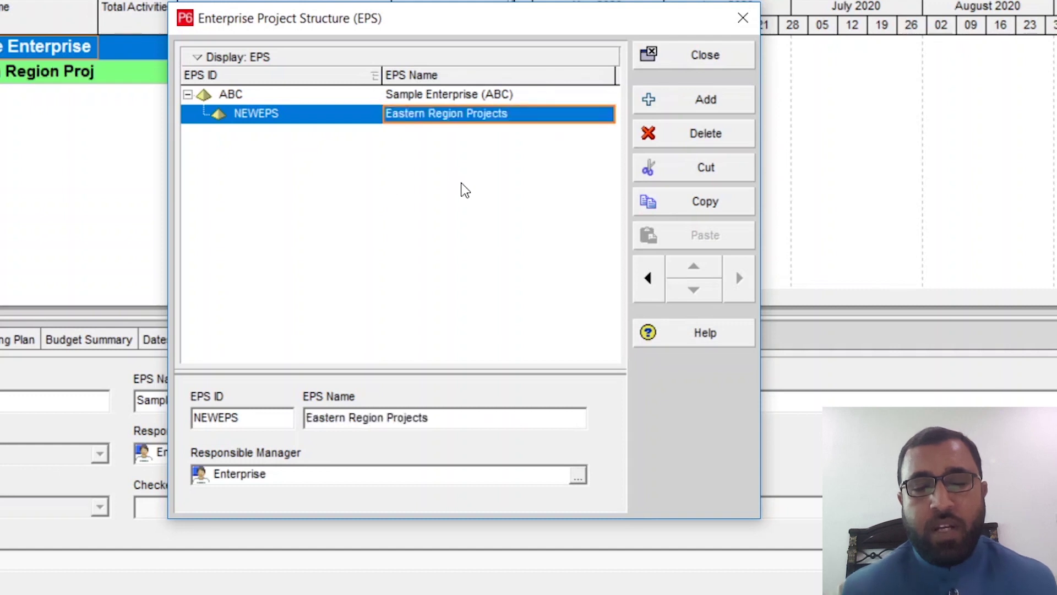
# Step: Add an EPS node at the same level as Eastern Region Projects and name it "Western Region Projects"
pyautogui.click(693, 111)
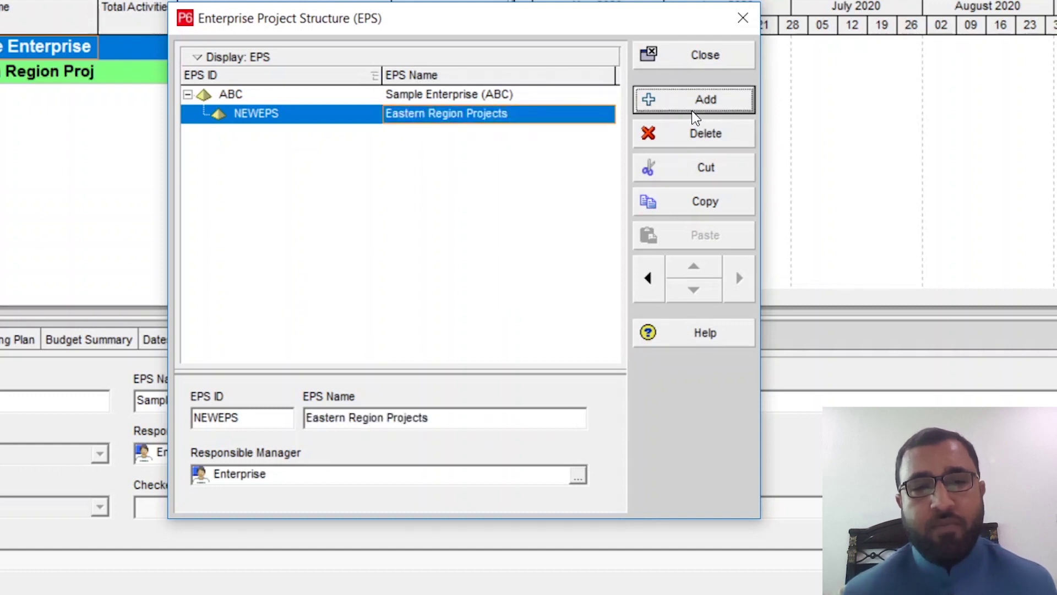
pyautogui.click(435, 142)
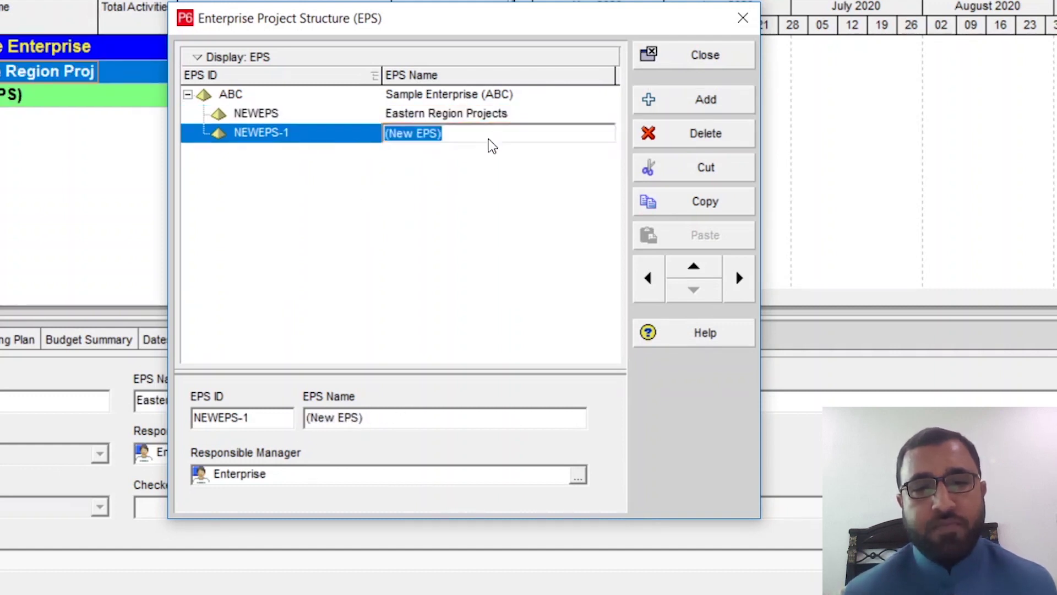
pyautogui.write('W')
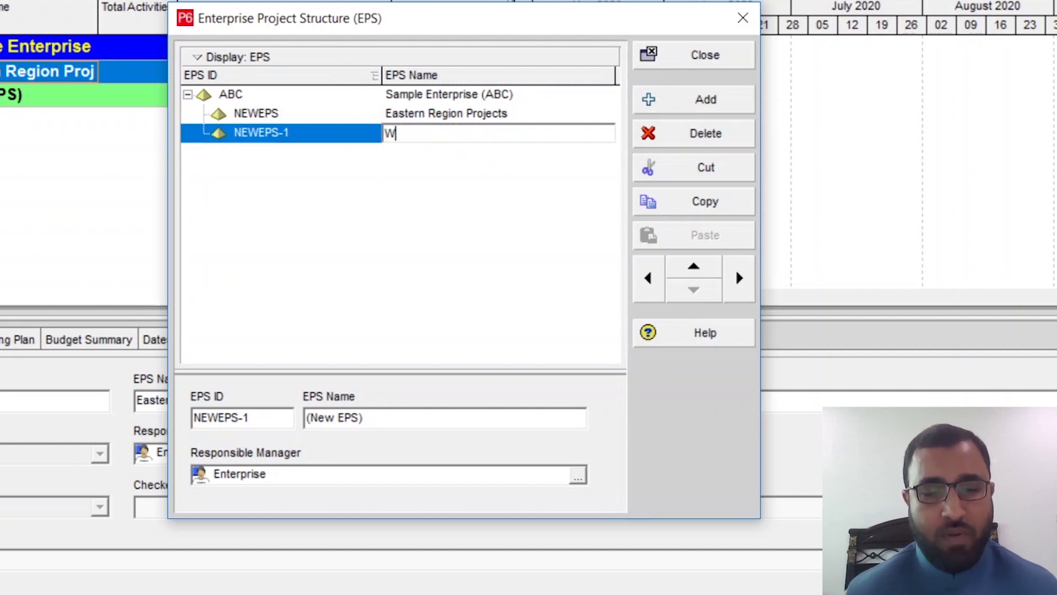
pyautogui.write('es')
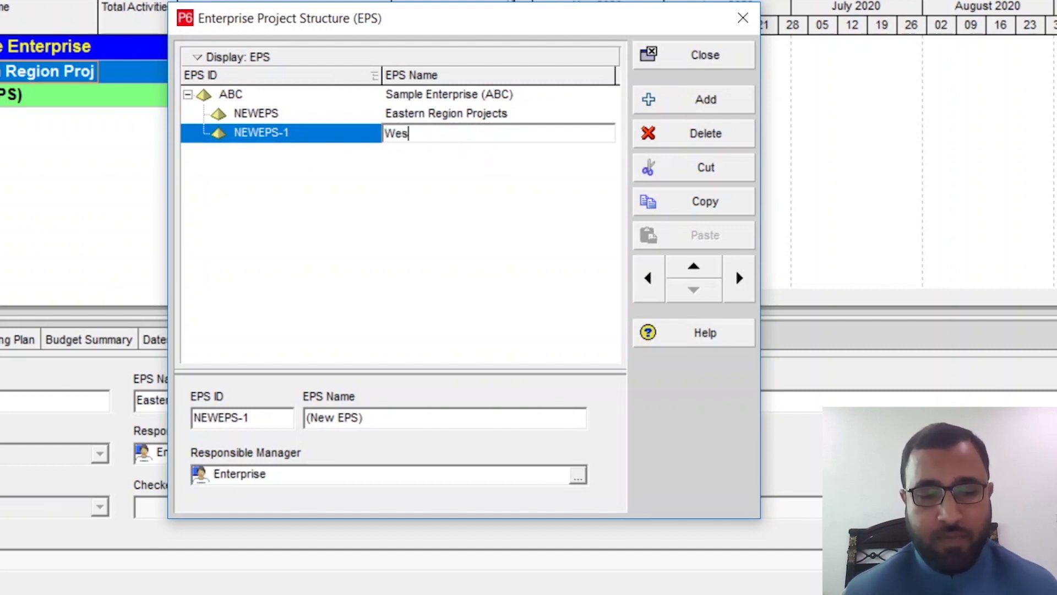
pyautogui.write('tern Re')
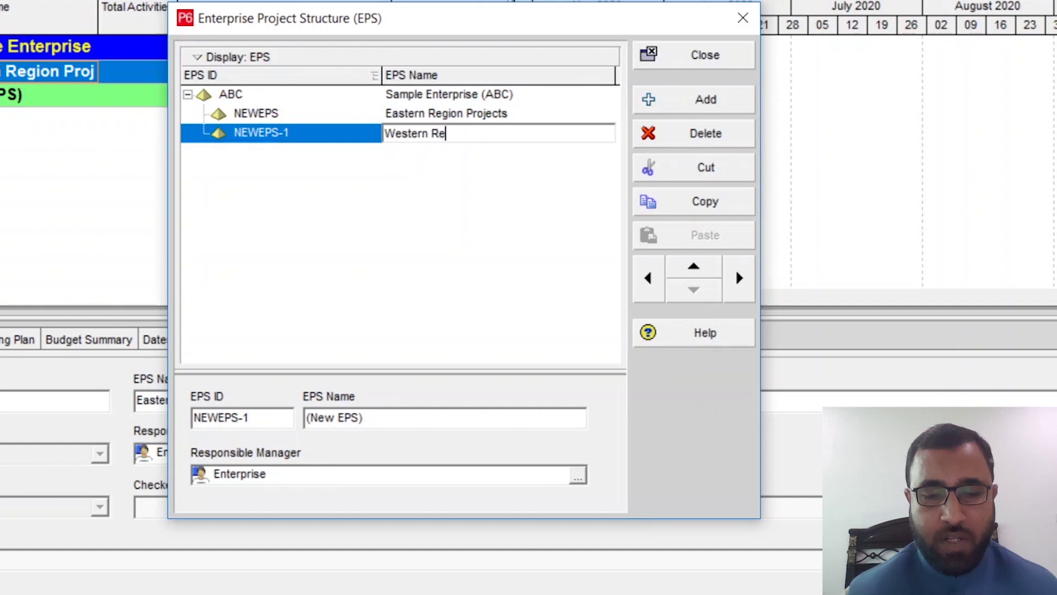
pyautogui.write('gion P')
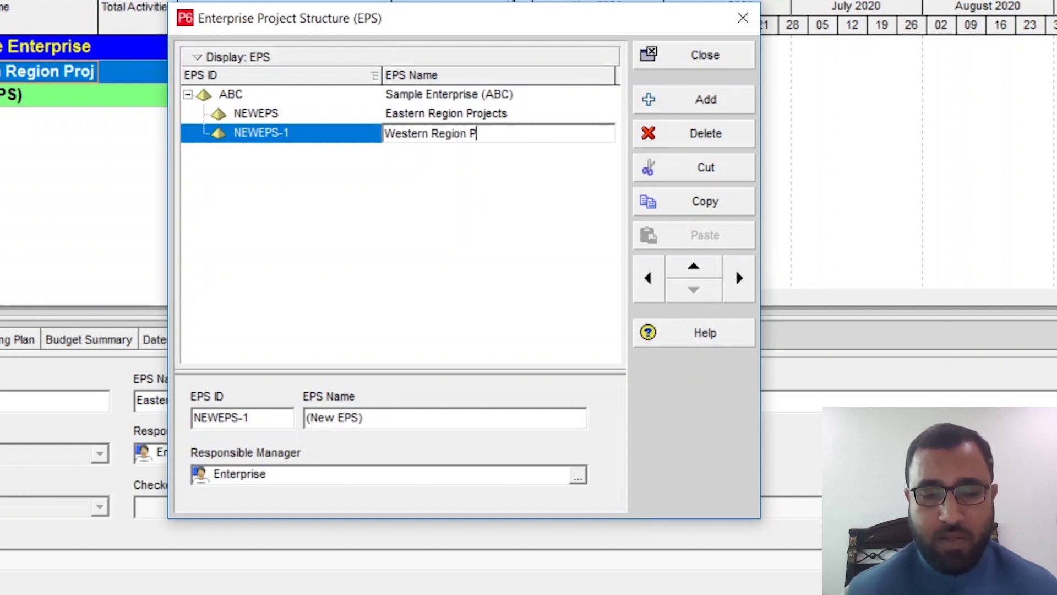
pyautogui.write('rojects')
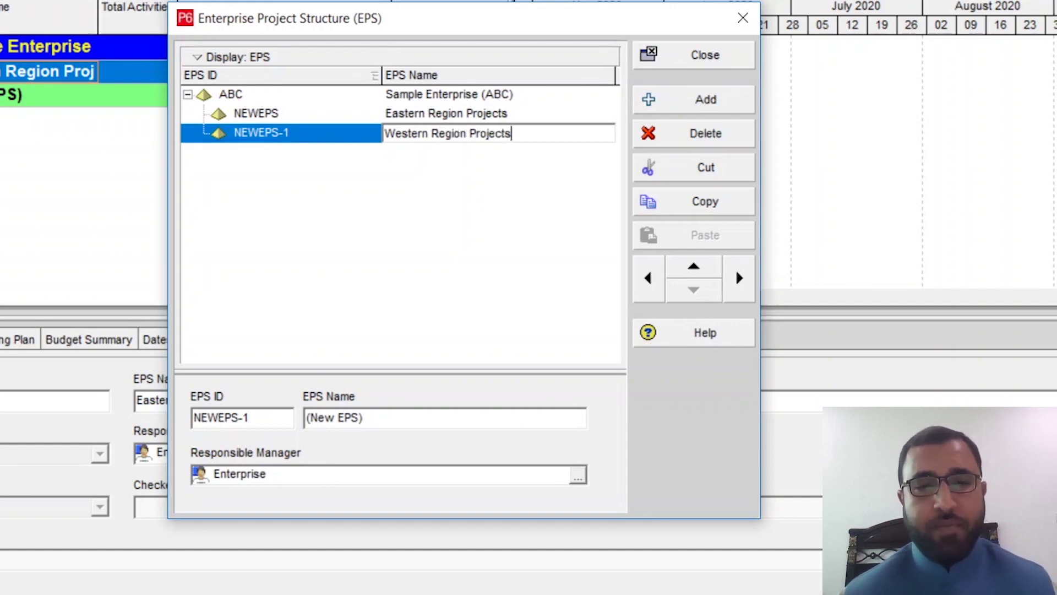
pyautogui.press('Return')
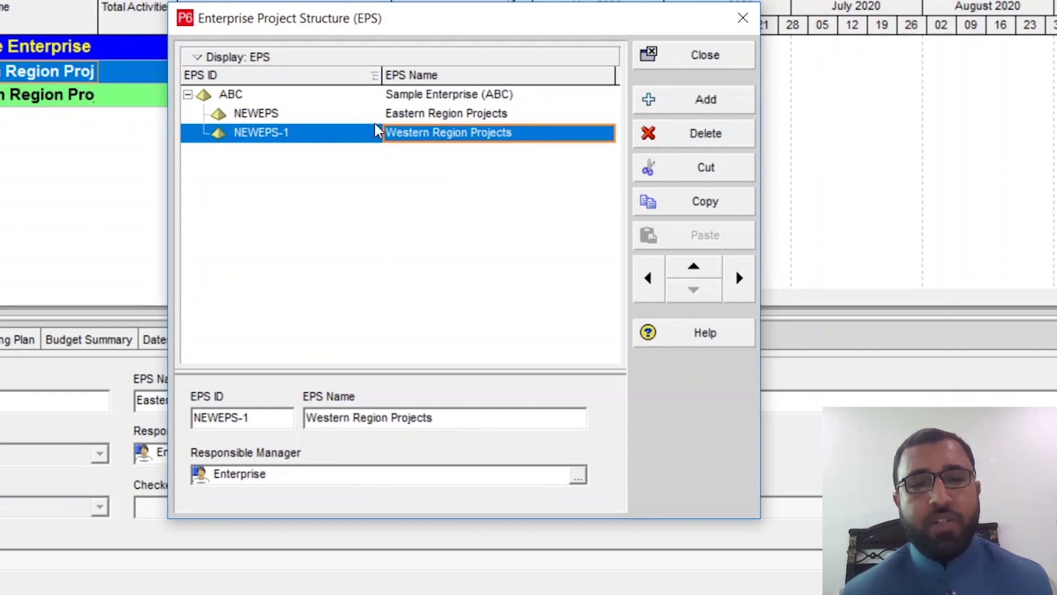
# Step: Add a new EPS node directly after Eastern Region Projects and indent it one level to make it that region's child
pyautogui.click(413, 117)
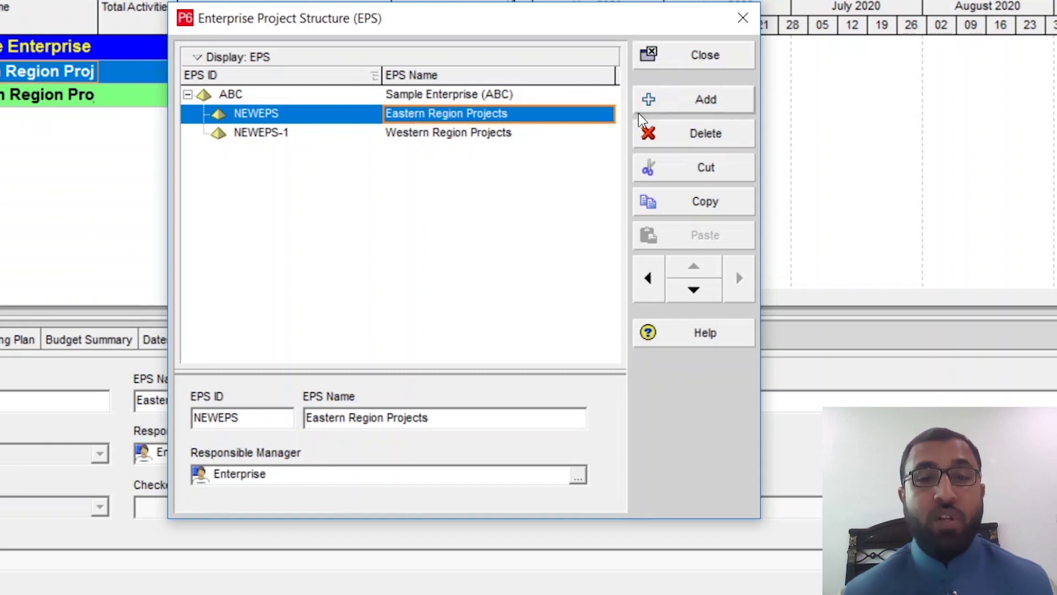
pyautogui.click(711, 103)
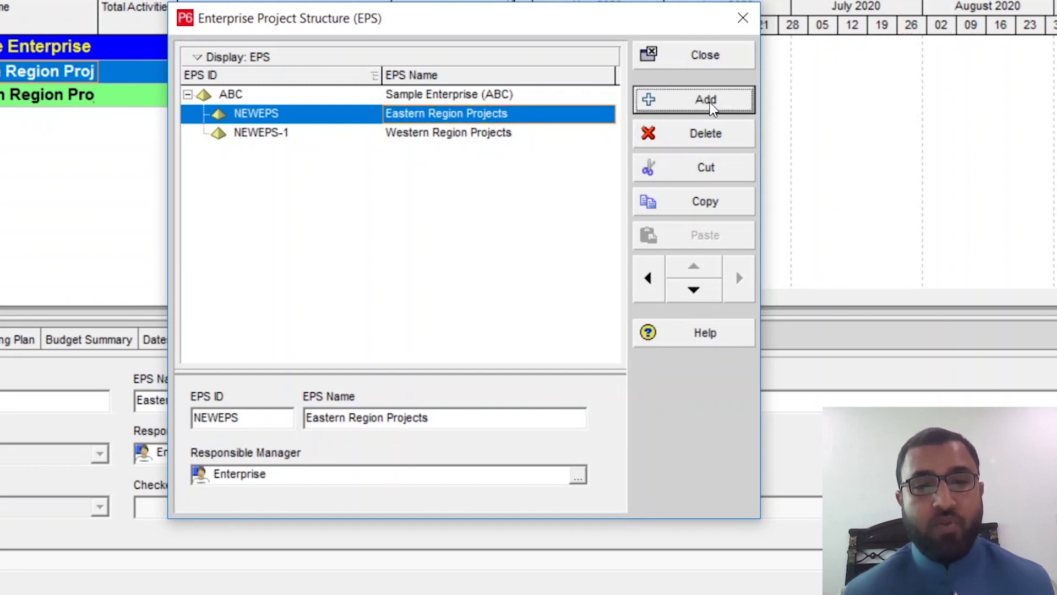
pyautogui.click(457, 115)
pyautogui.click(442, 136)
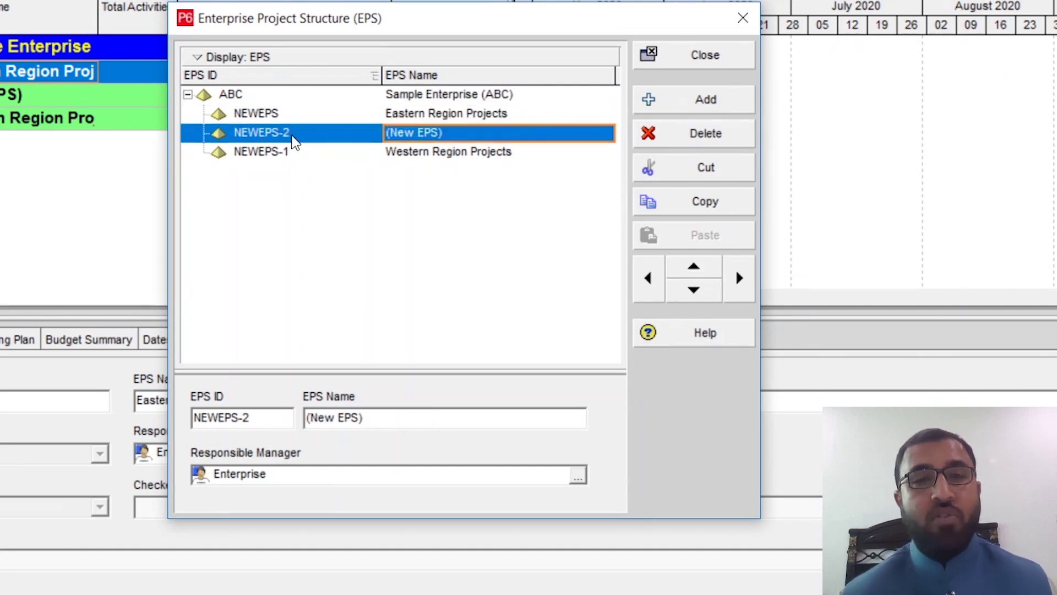
pyautogui.click(408, 120)
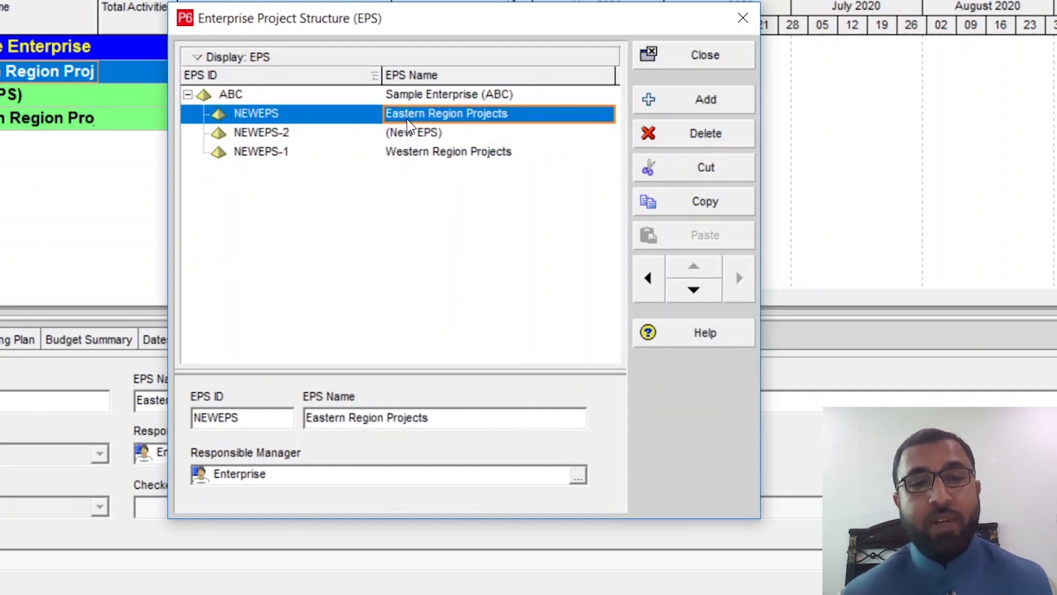
pyautogui.click(396, 128)
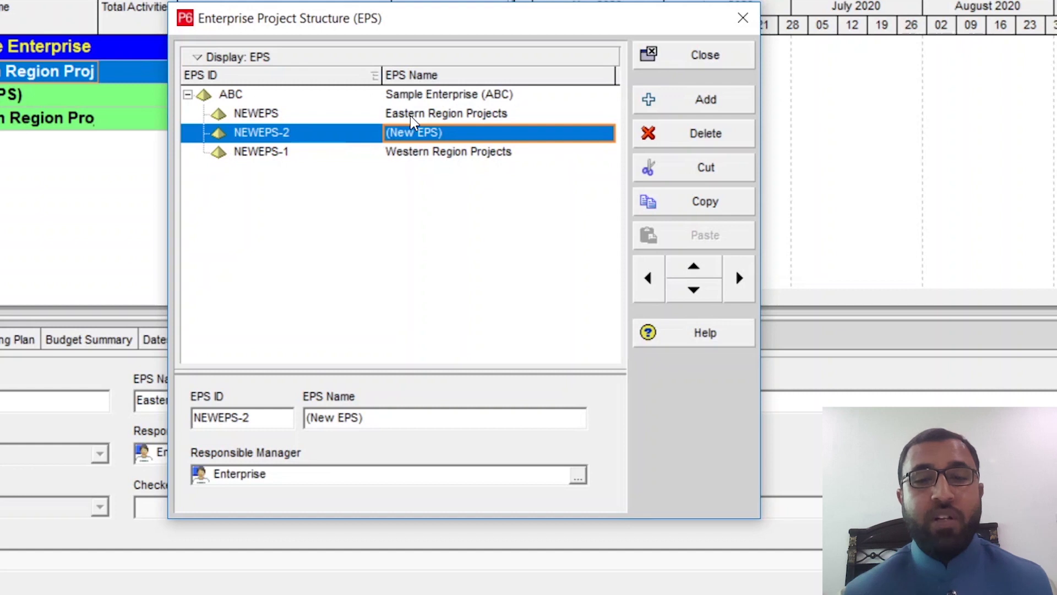
pyautogui.click(743, 288)
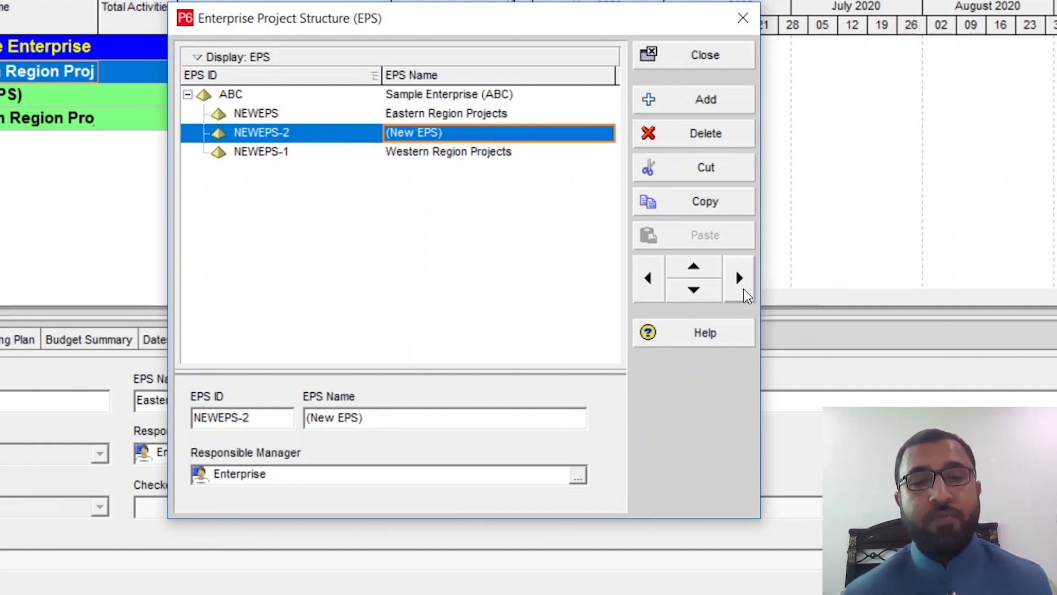
pyautogui.click(263, 116)
pyautogui.click(277, 135)
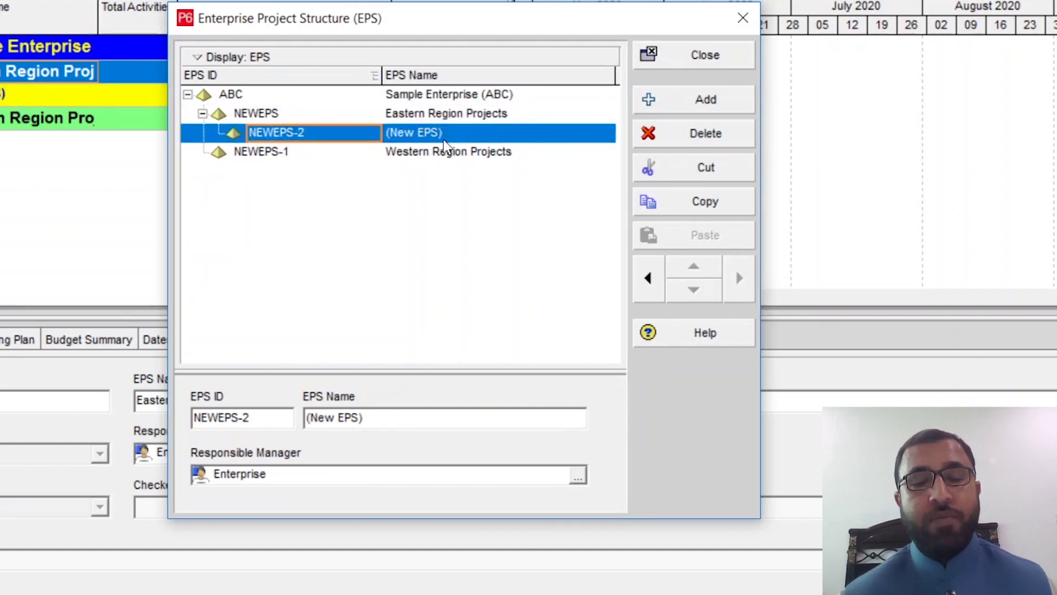
# Step: Set the EPS ID of the Eastern Region Projects node to ERP
pyautogui.click(287, 116)
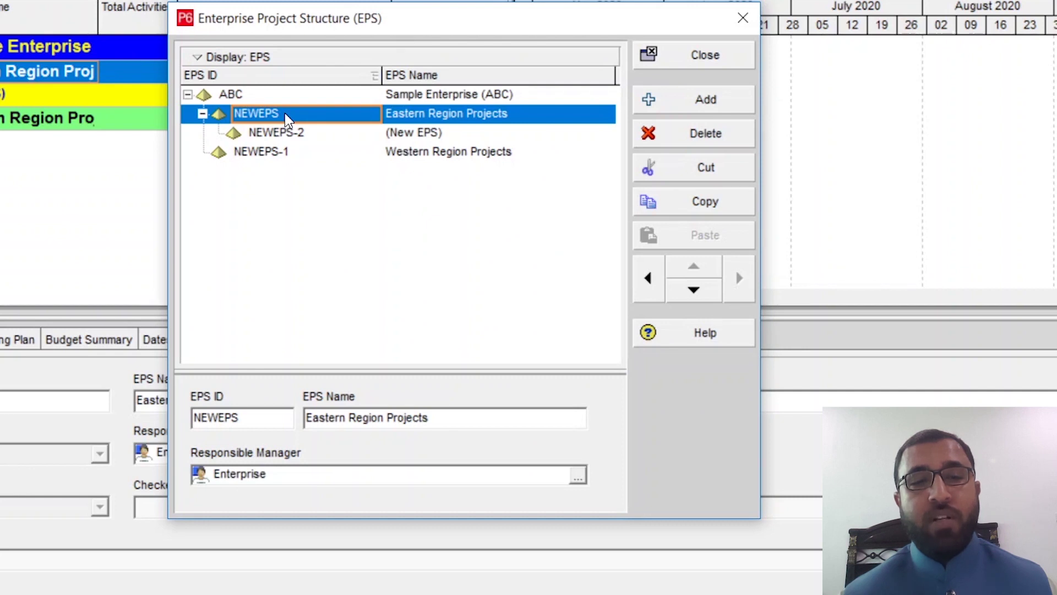
pyautogui.click(301, 113)
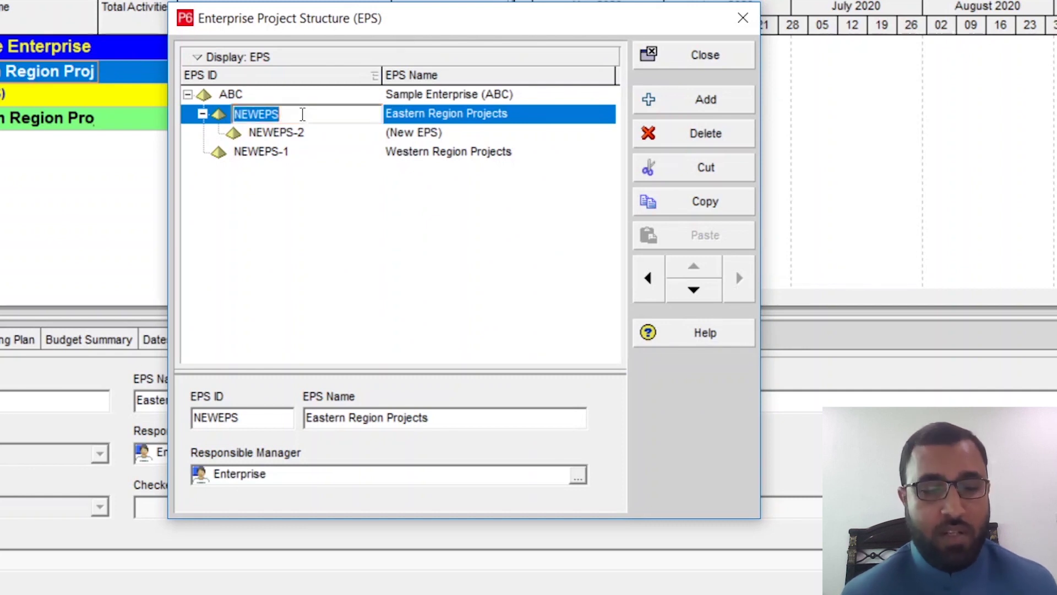
pyautogui.press('BackSpace')
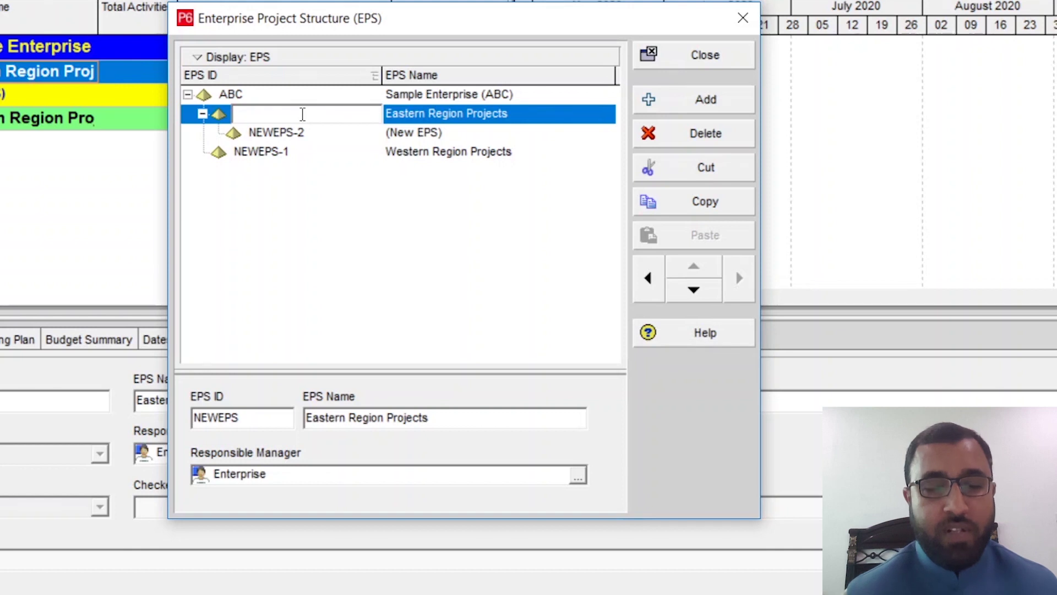
pyautogui.write('E')
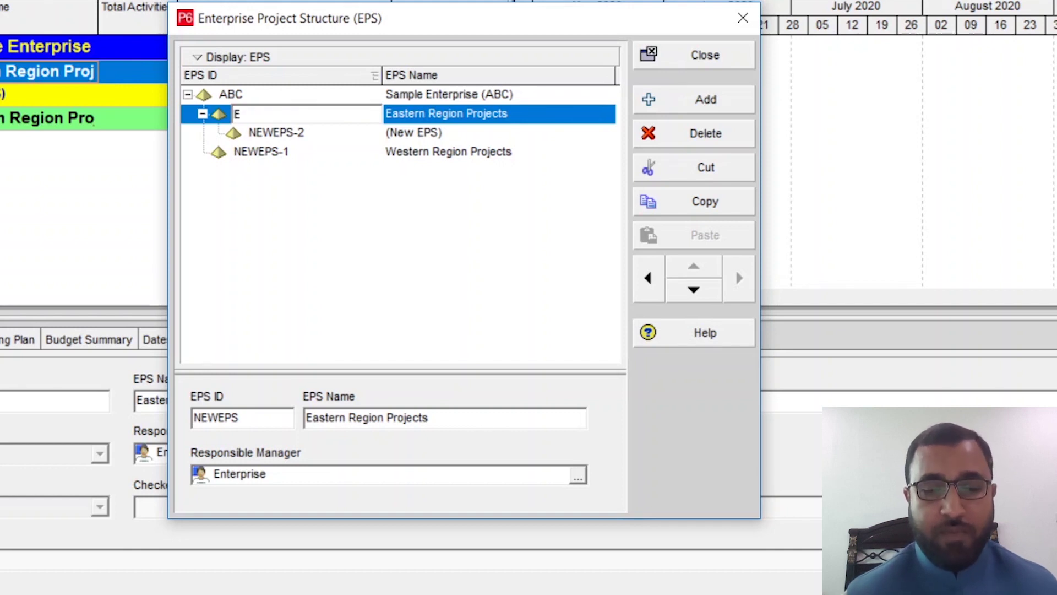
pyautogui.write('RP')
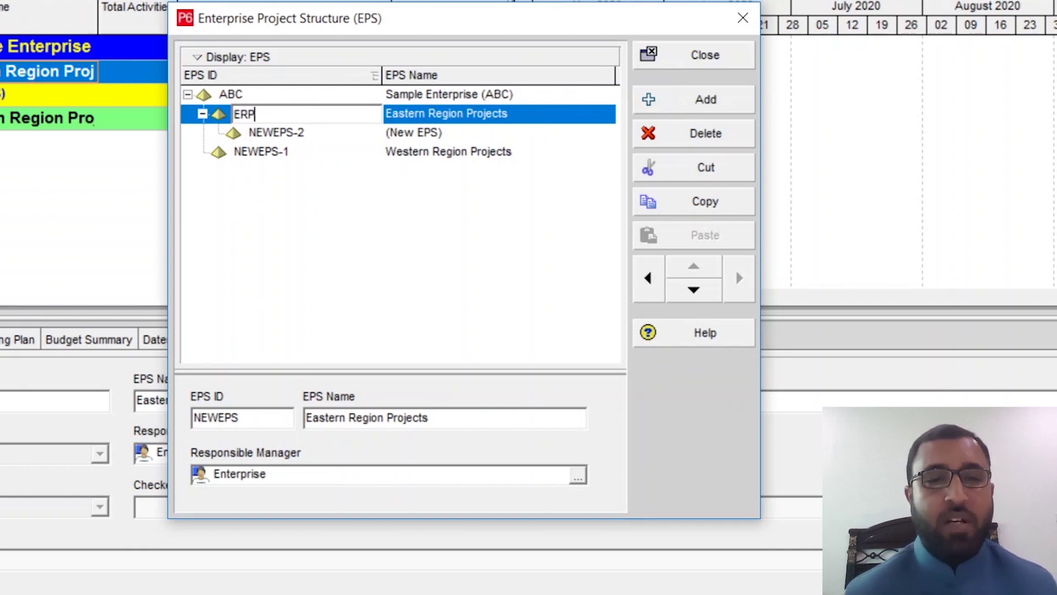
pyautogui.click(330, 136)
# Step: Name the child EPS node under Eastern Region Projects "Industrial Projects"
pyautogui.click(447, 134)
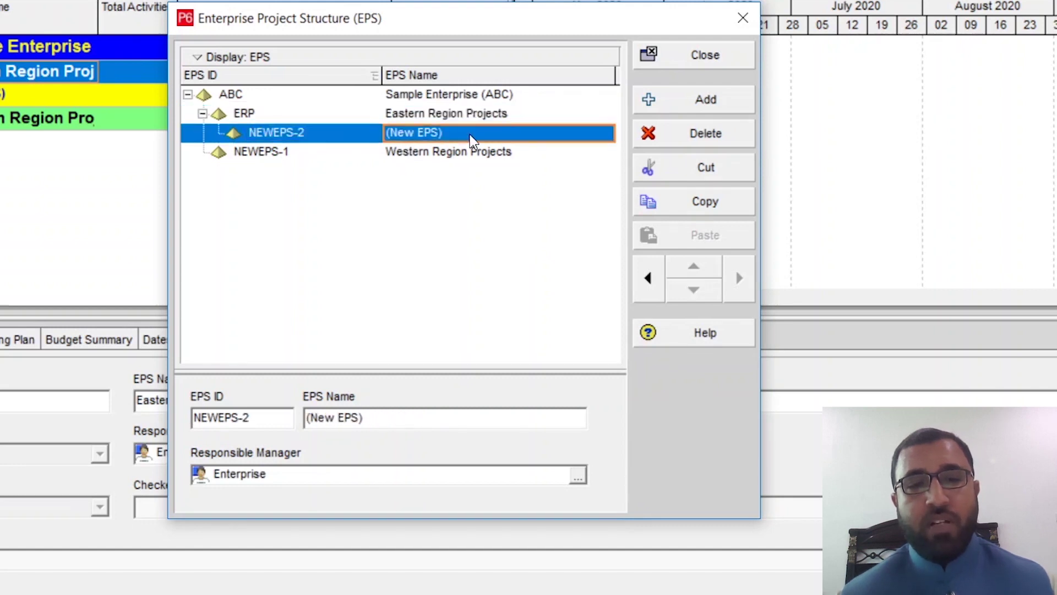
pyautogui.click(470, 134)
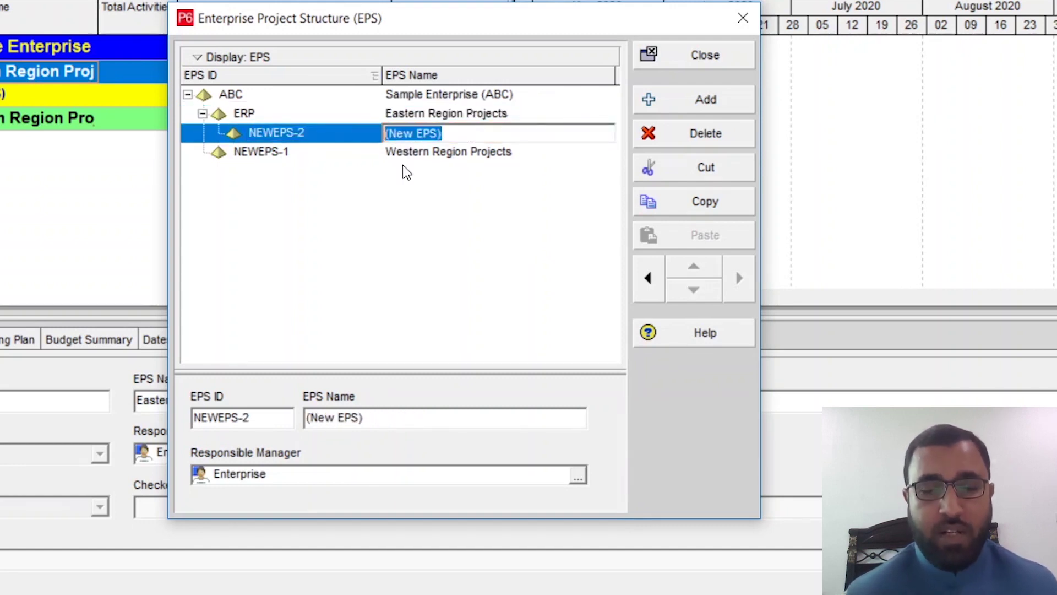
pyautogui.press('BackSpace')
pyautogui.write('I')
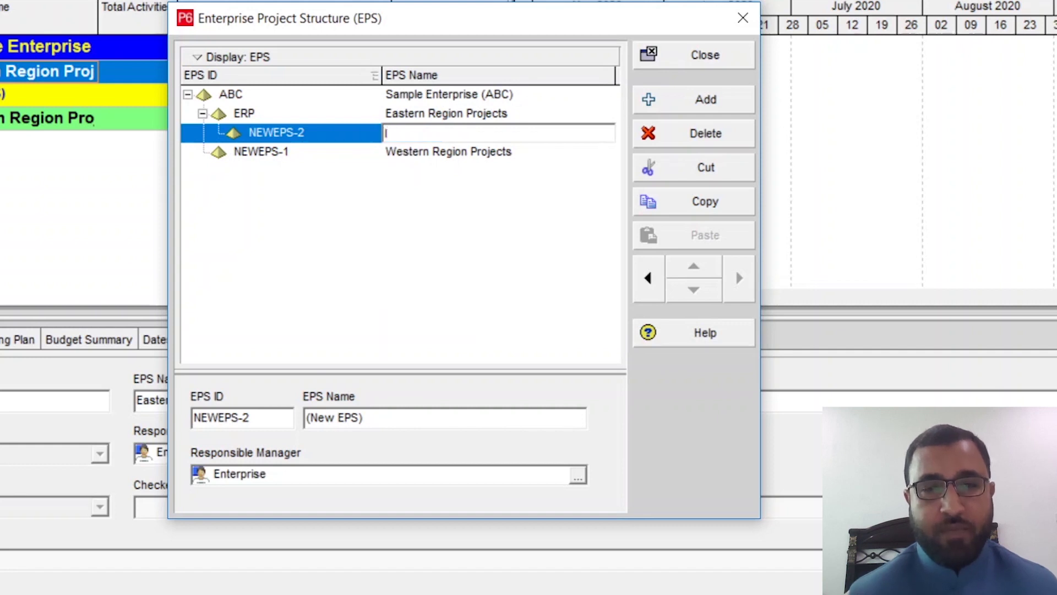
pyautogui.write('nd')
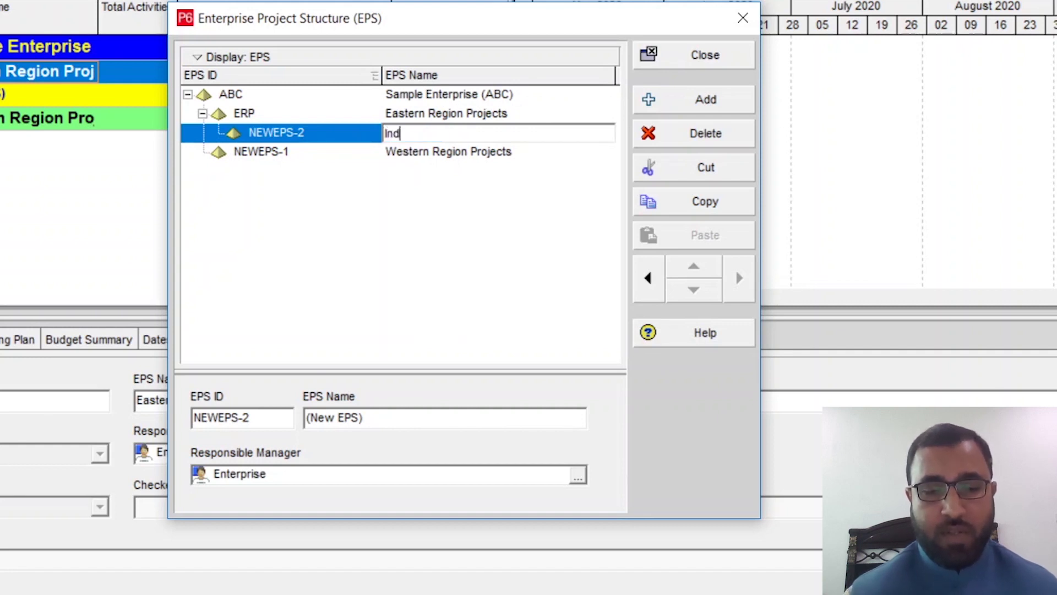
pyautogui.write('ustrial ')
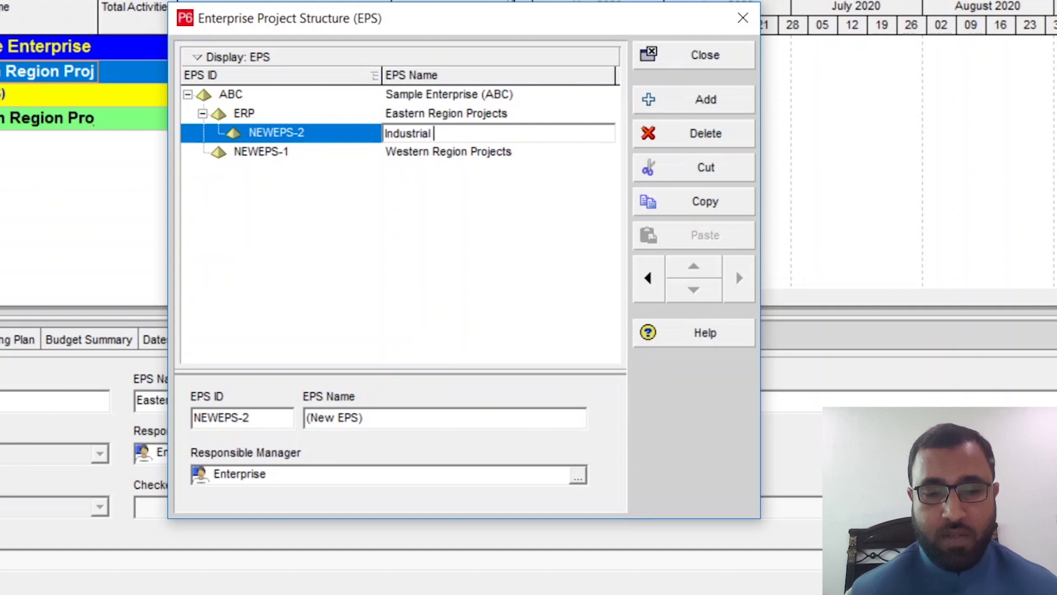
pyautogui.write('Projects')
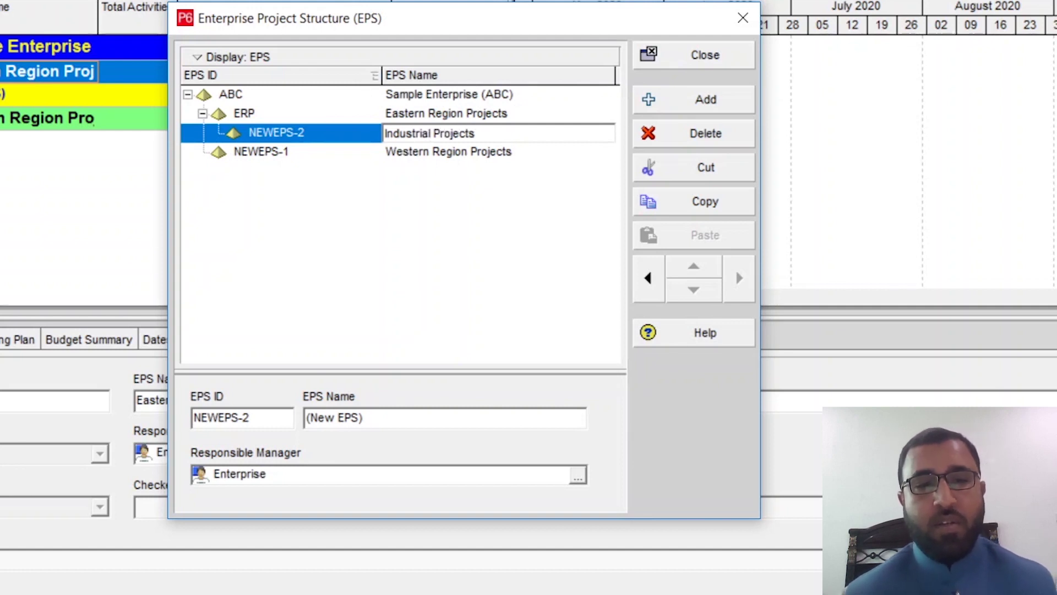
pyautogui.click(445, 191)
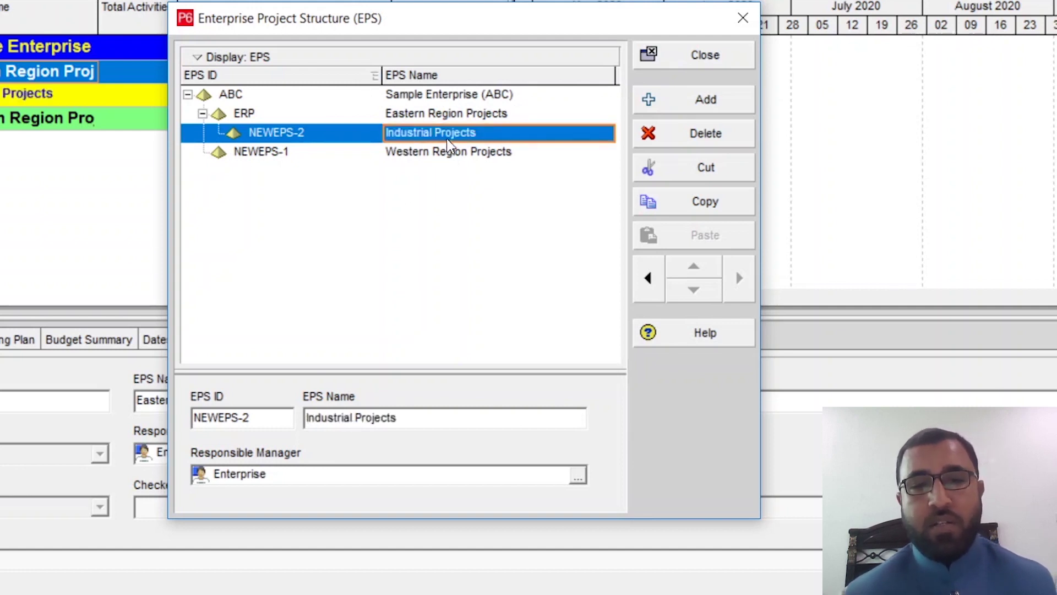
# Step: Add a sibling EPS node after Industrial Projects, and set the EPS ID of Industrial Projects to IP
pyautogui.click(702, 109)
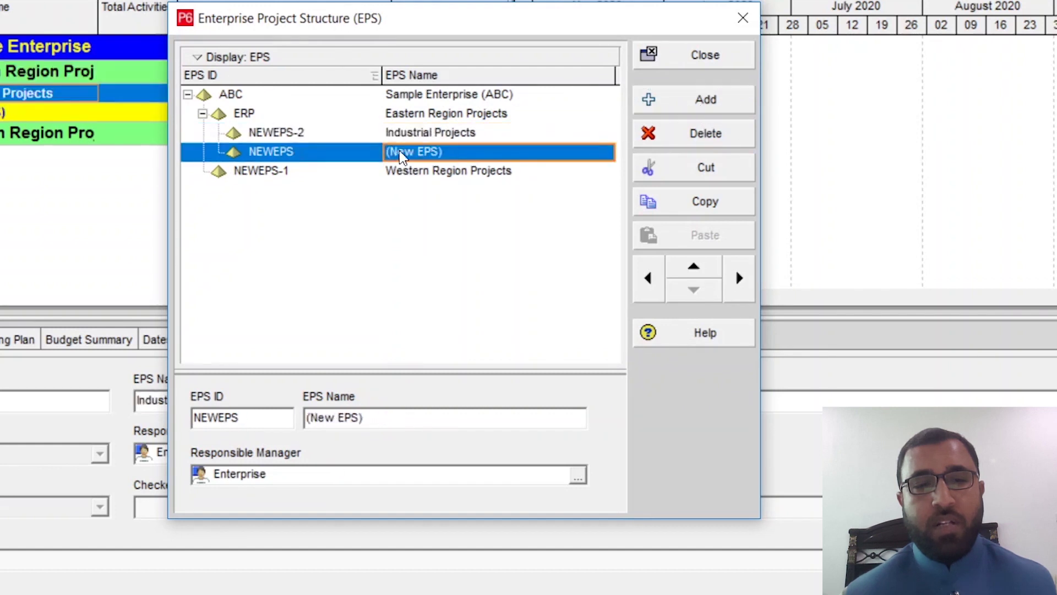
pyautogui.click(325, 147)
pyautogui.click(332, 136)
pyautogui.click(332, 133)
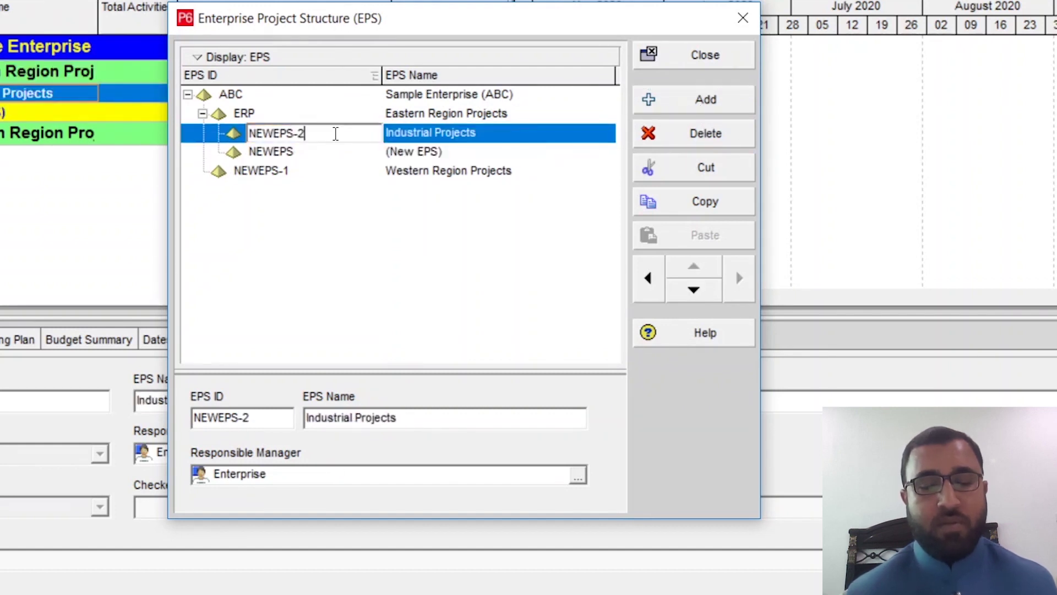
pyautogui.press('BackSpace')
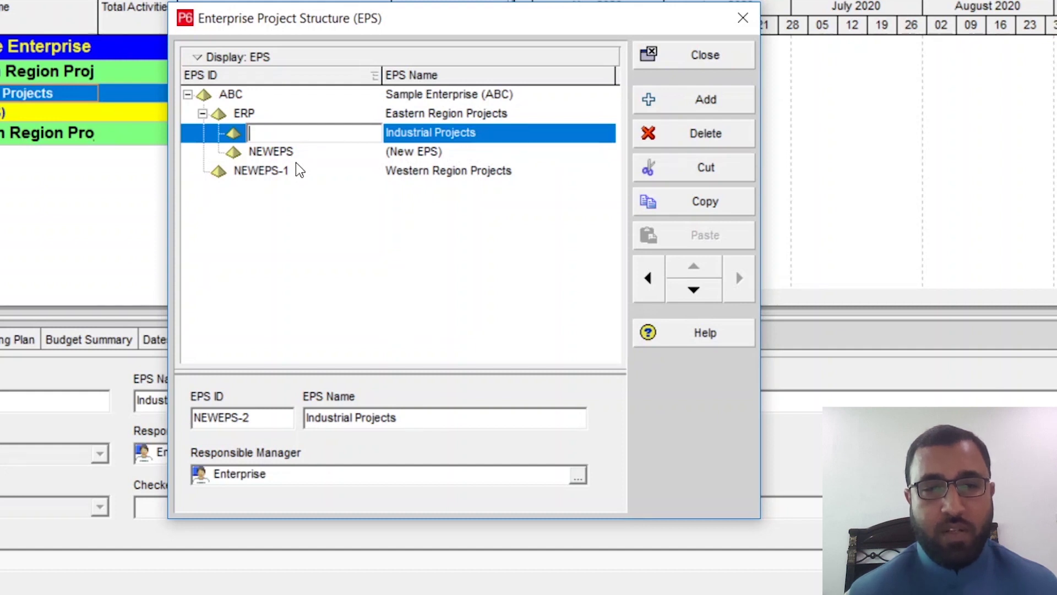
pyautogui.write('I')
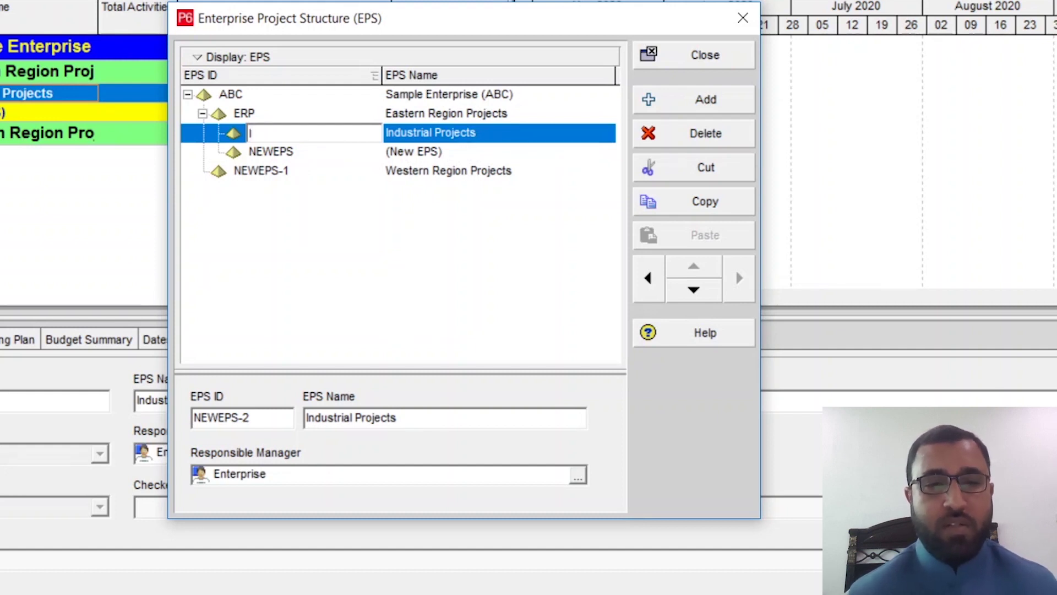
pyautogui.write('P')
# Step: Name the new EPS node below Industrial Projects "Building Projects"
pyautogui.click(441, 155)
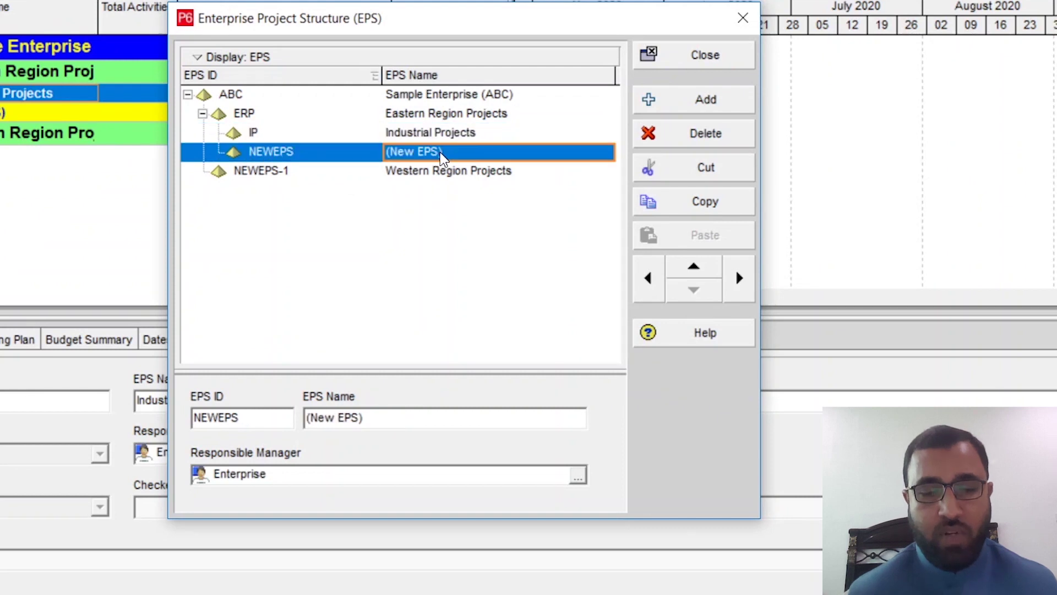
pyautogui.write('B')
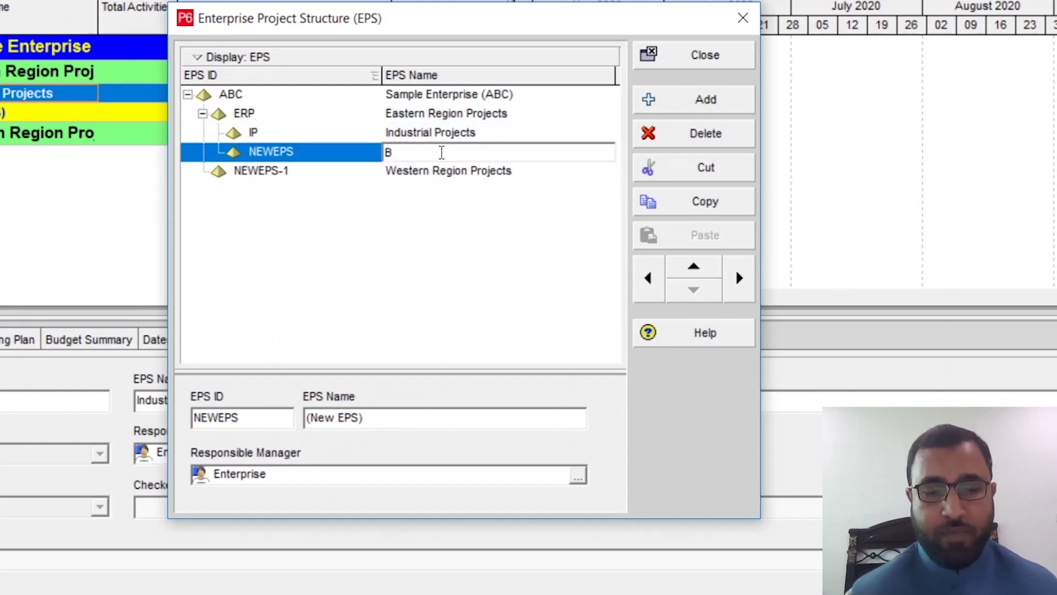
pyautogui.write('uilding ')
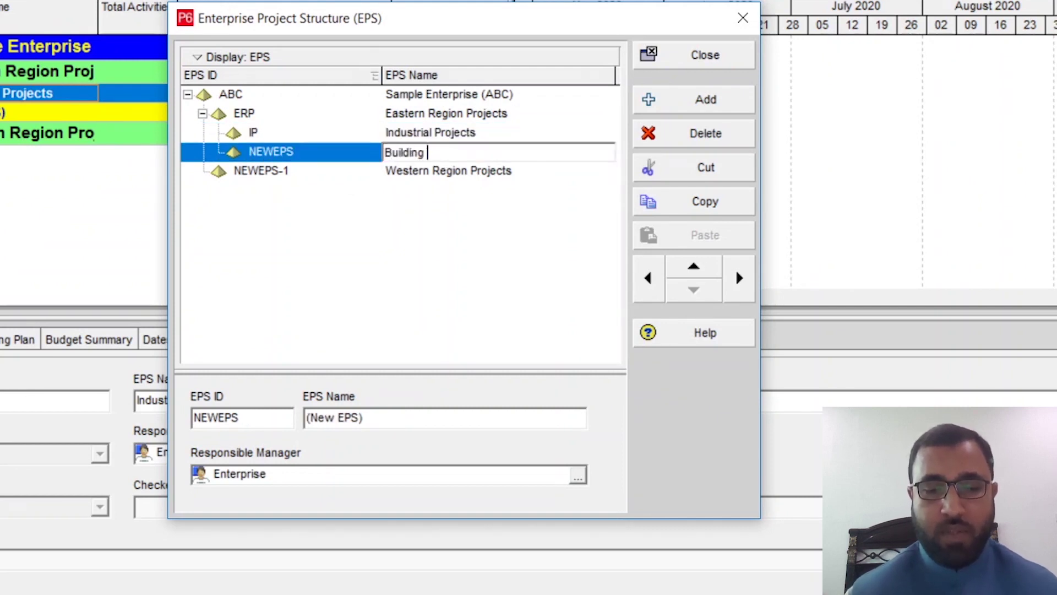
pyautogui.write('Projects')
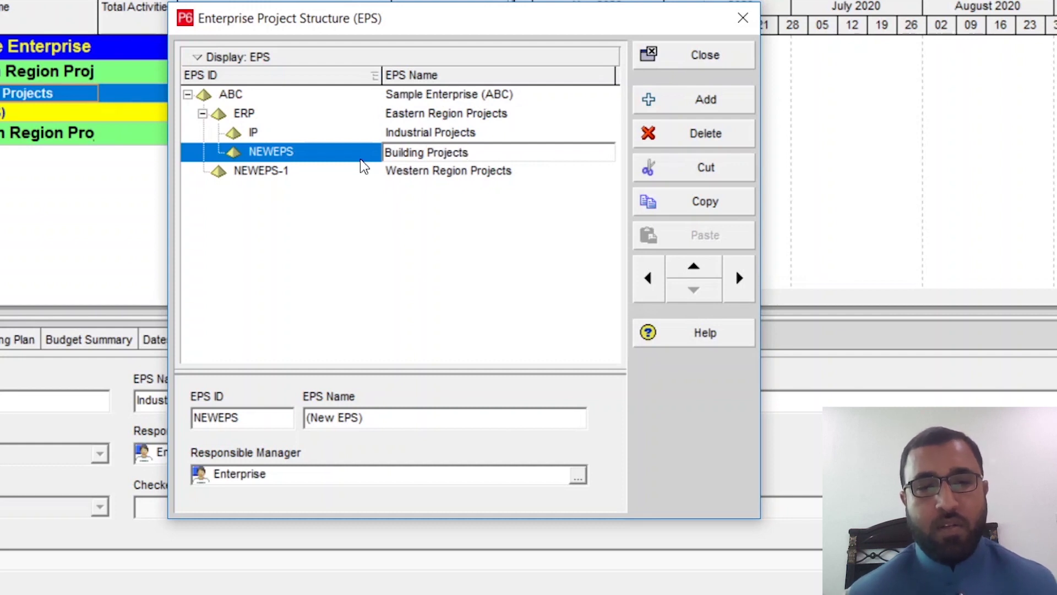
# Step: Set the EPS ID of the Building Projects node to BP
pyautogui.click(326, 156)
pyautogui.click(326, 155)
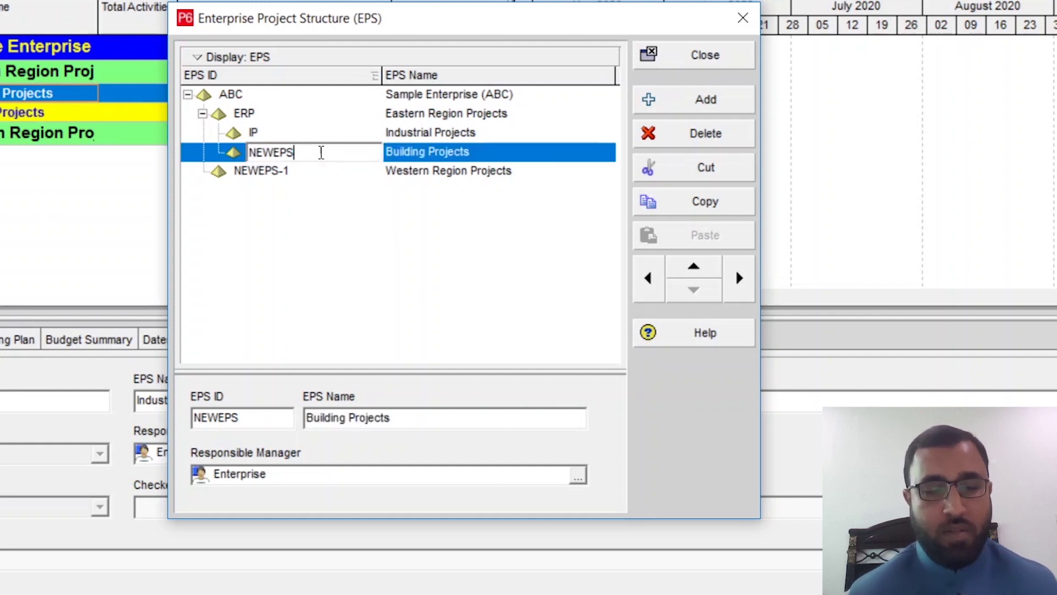
pyautogui.write('BP')
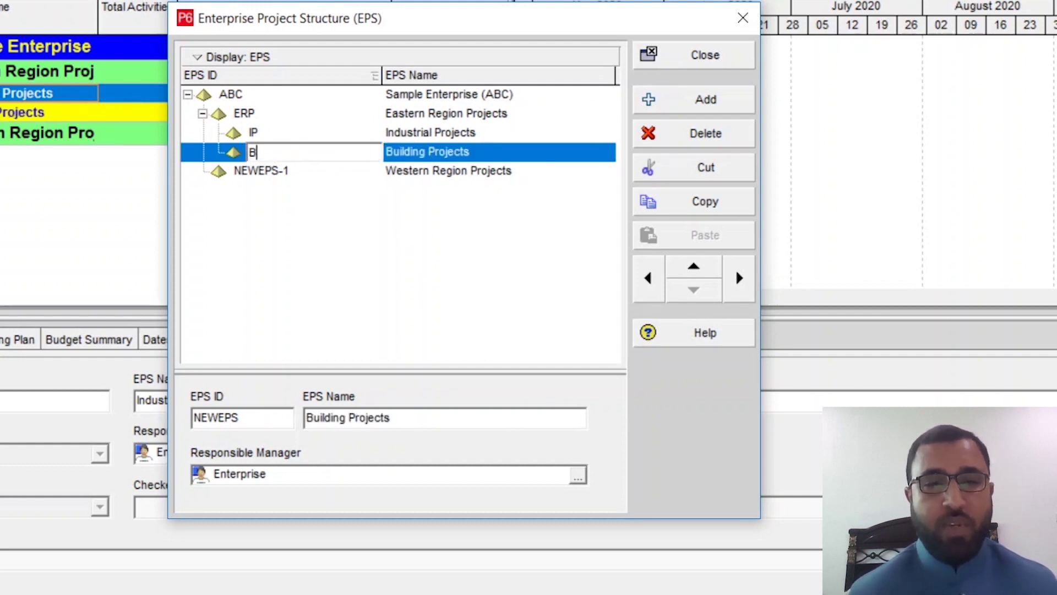
pyautogui.click(475, 172)
pyautogui.click(307, 152)
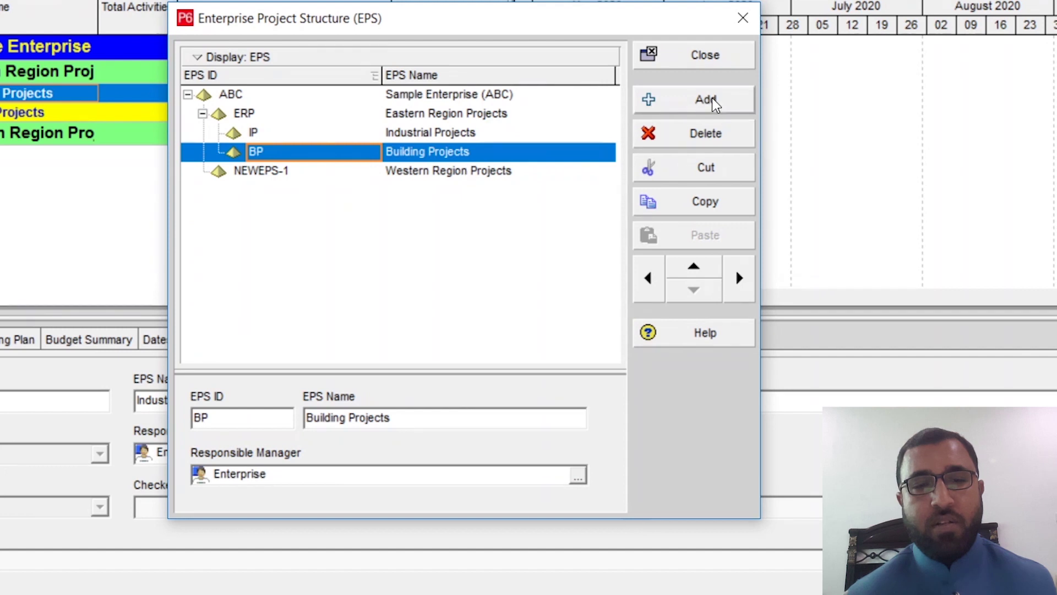
# Step: Add a sibling EPS node after Building Projects and name it "Infrastructure Projects"
pyautogui.click(705, 99)
pyautogui.click(325, 168)
pyautogui.click(453, 171)
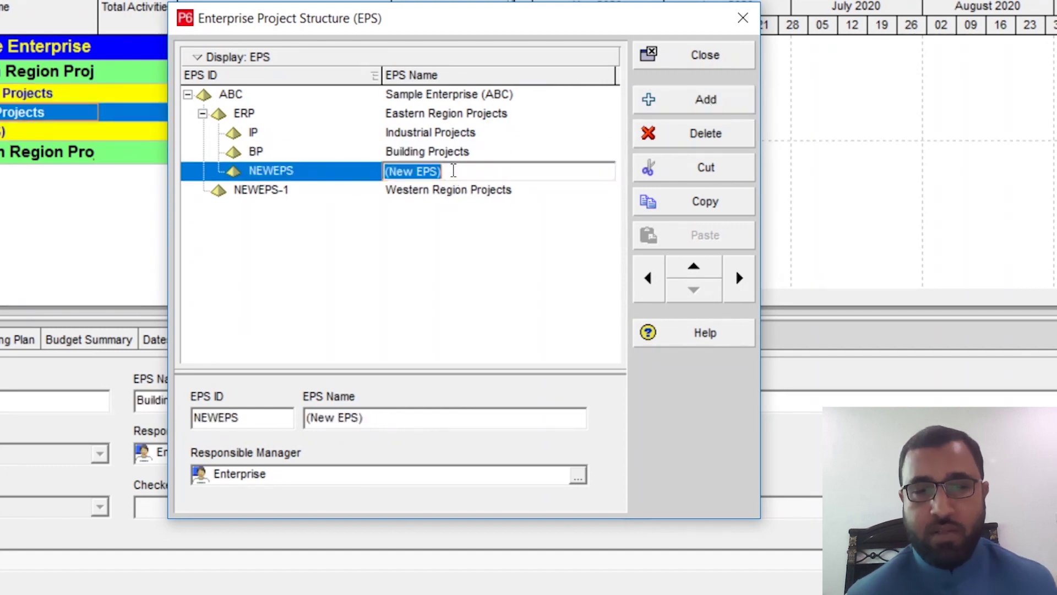
pyautogui.press('BackSpace')
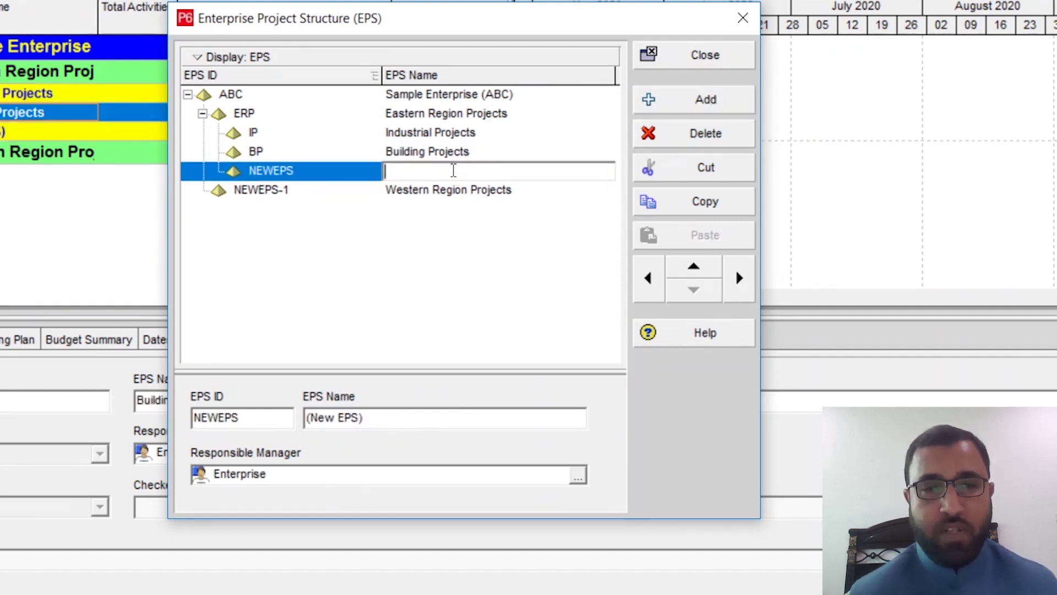
pyautogui.write('i')
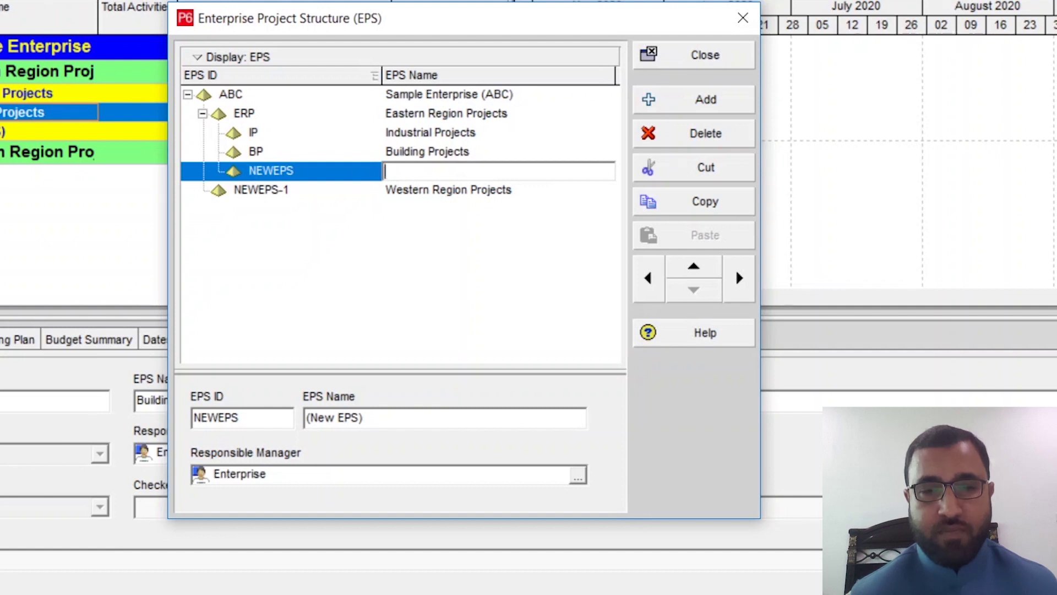
pyautogui.write('NIn')
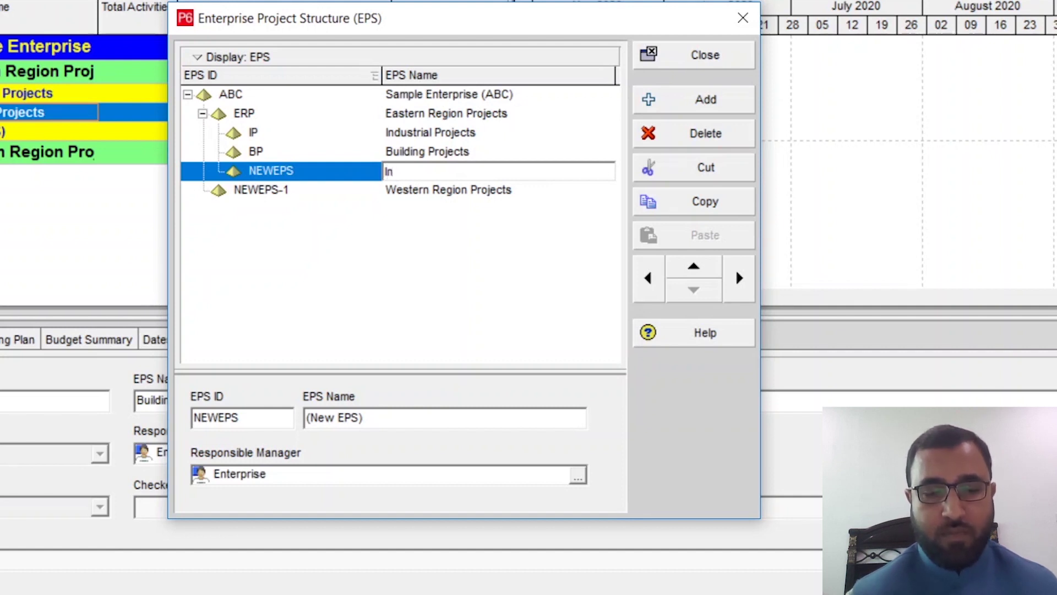
pyautogui.write('fra')
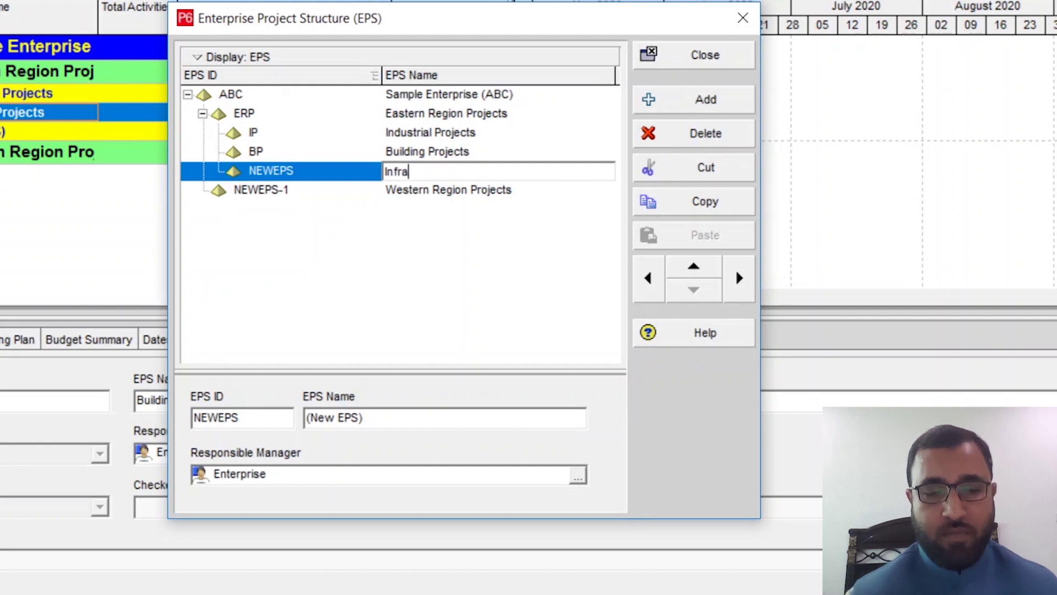
pyautogui.write('struct')
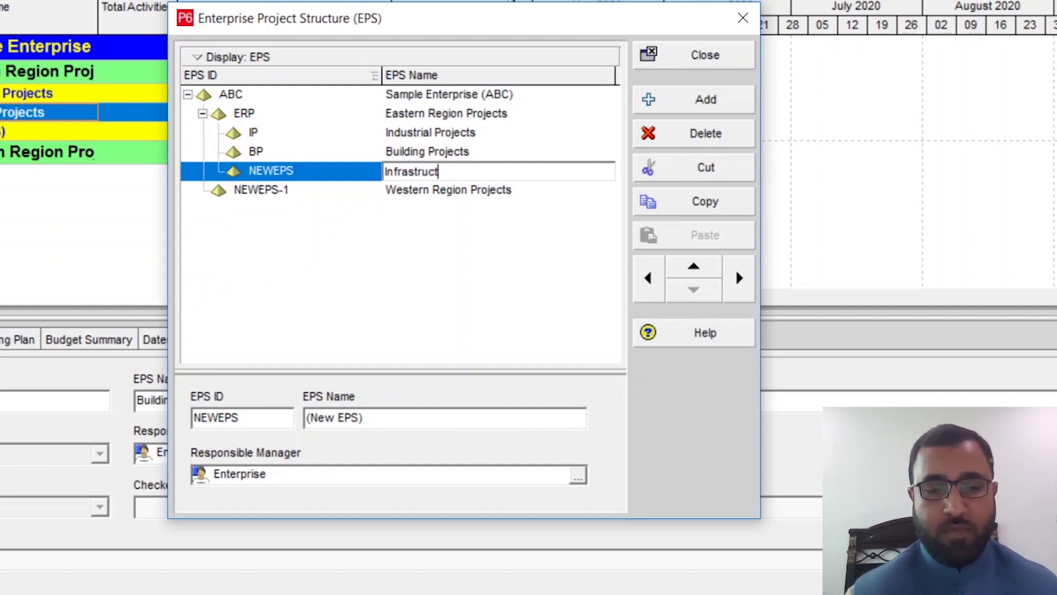
pyautogui.write('ure P')
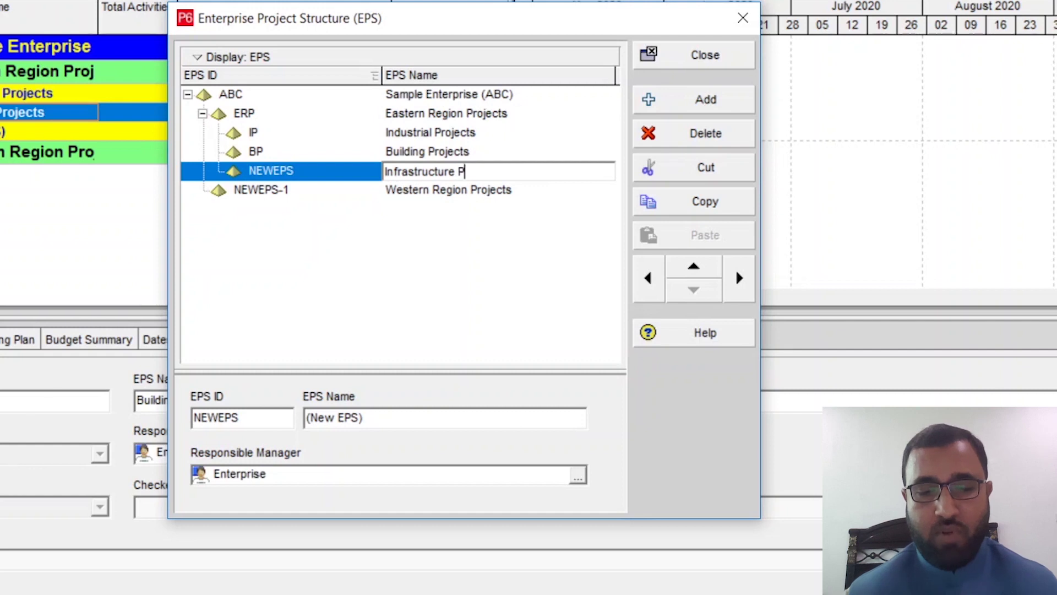
pyautogui.write('rojects')
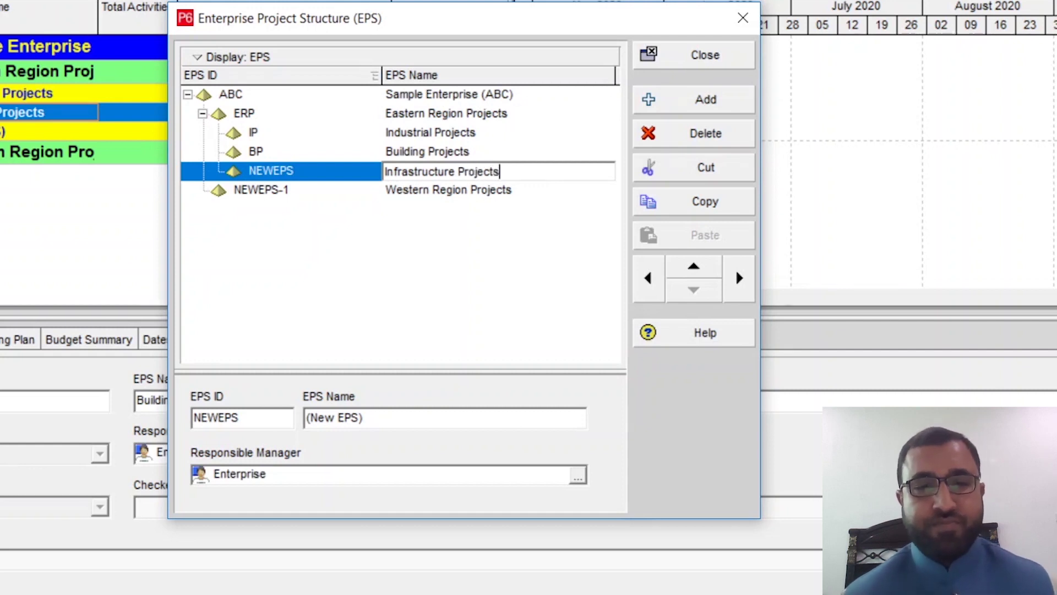
pyautogui.click(415, 237)
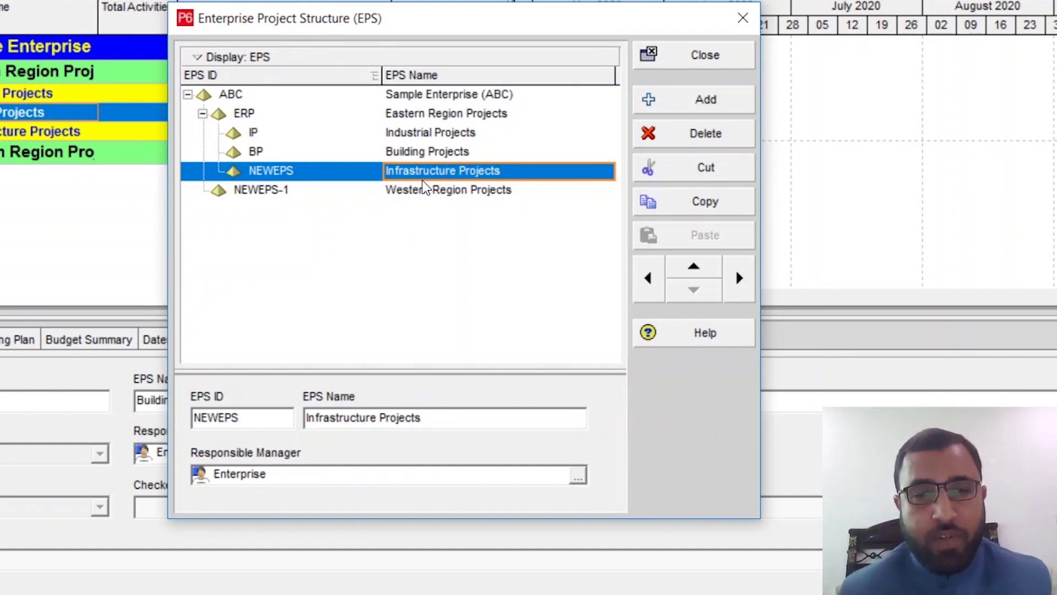
# Step: Add a sibling EPS node after Infrastructure Projects and name it "Healthcare Projects"
pyautogui.click(460, 191)
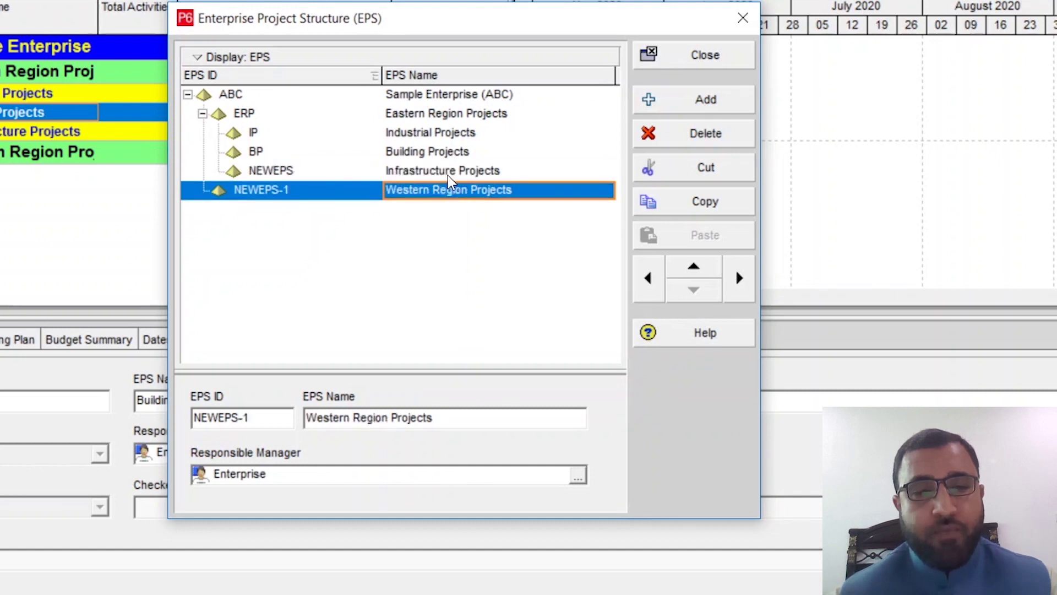
pyautogui.click(449, 175)
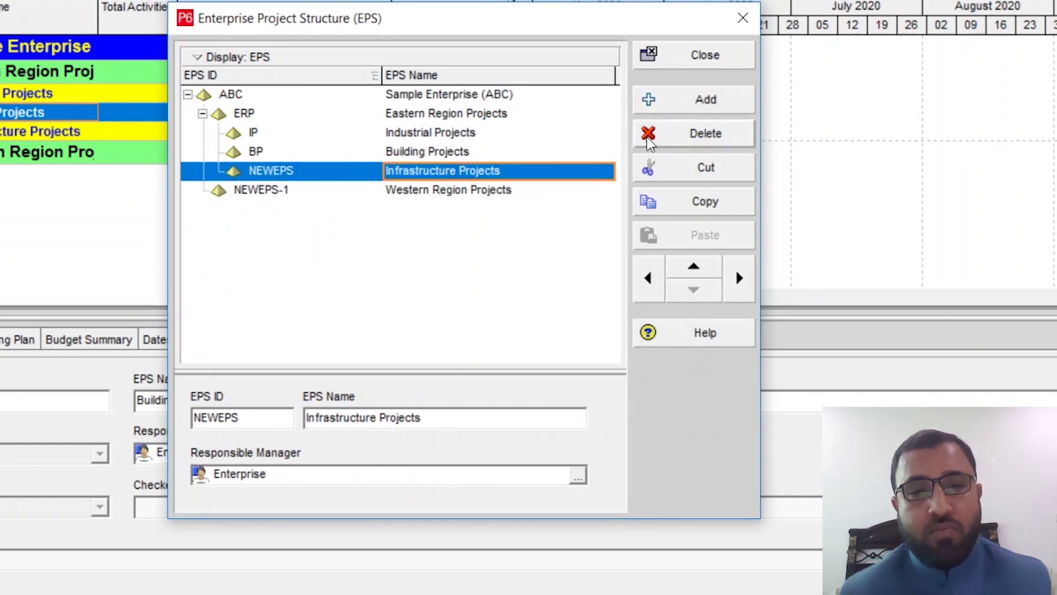
pyautogui.click(713, 107)
pyautogui.click(315, 191)
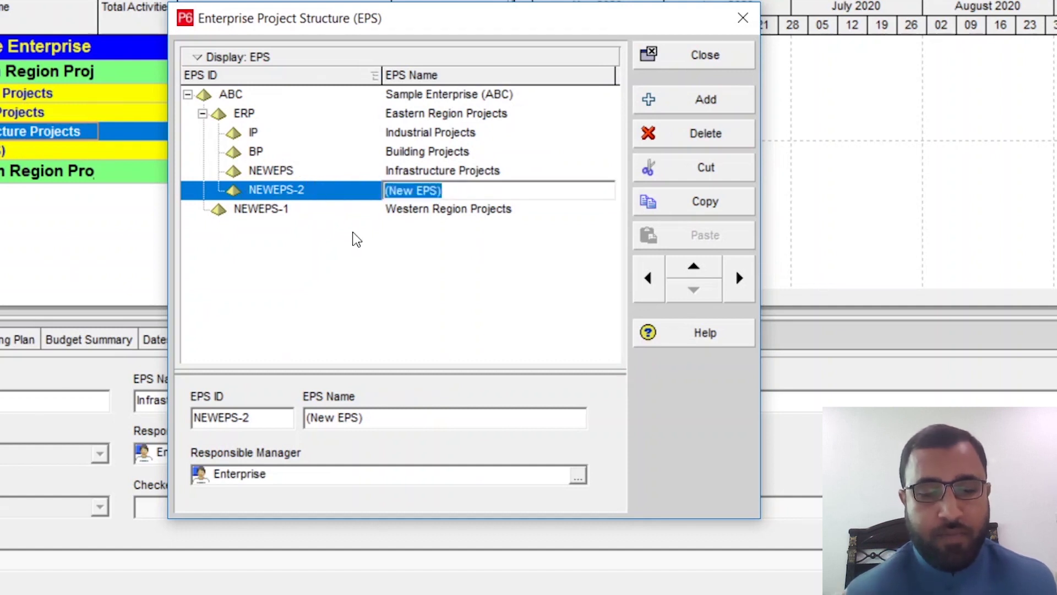
pyautogui.write('Heal')
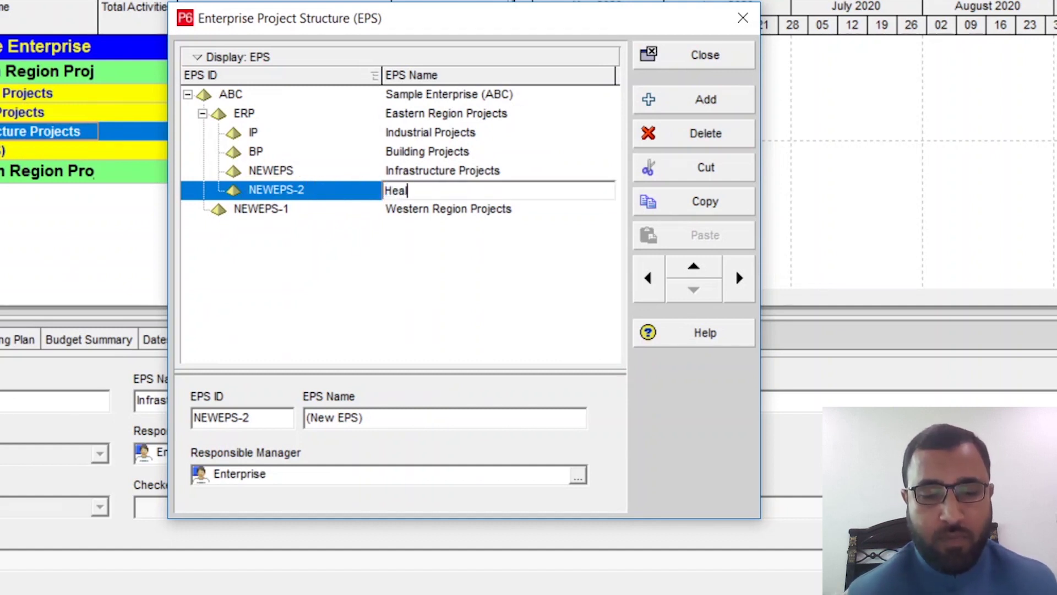
pyautogui.write('thcare ')
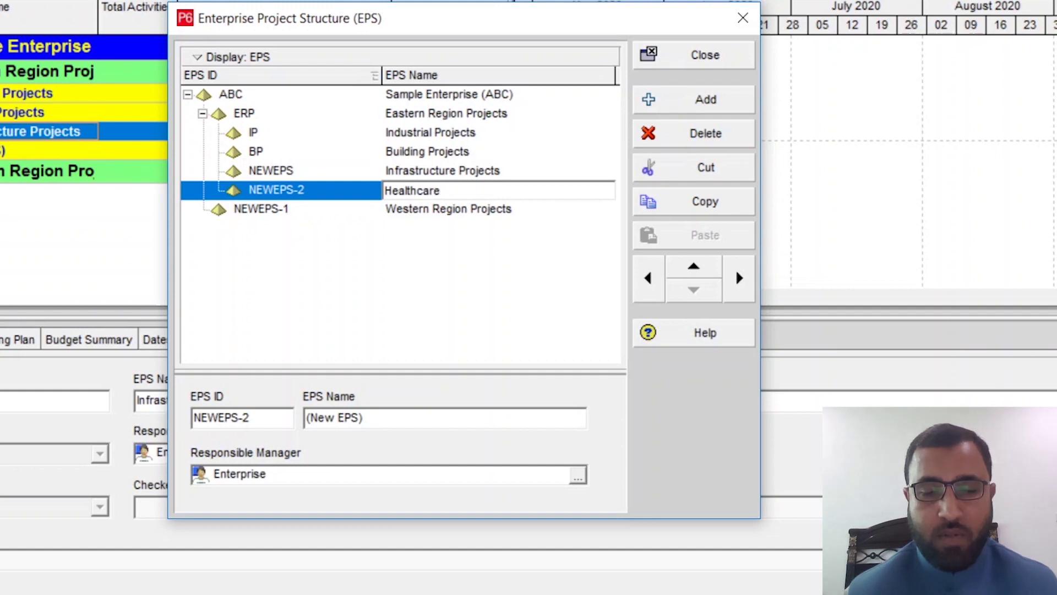
pyautogui.write('Projects')
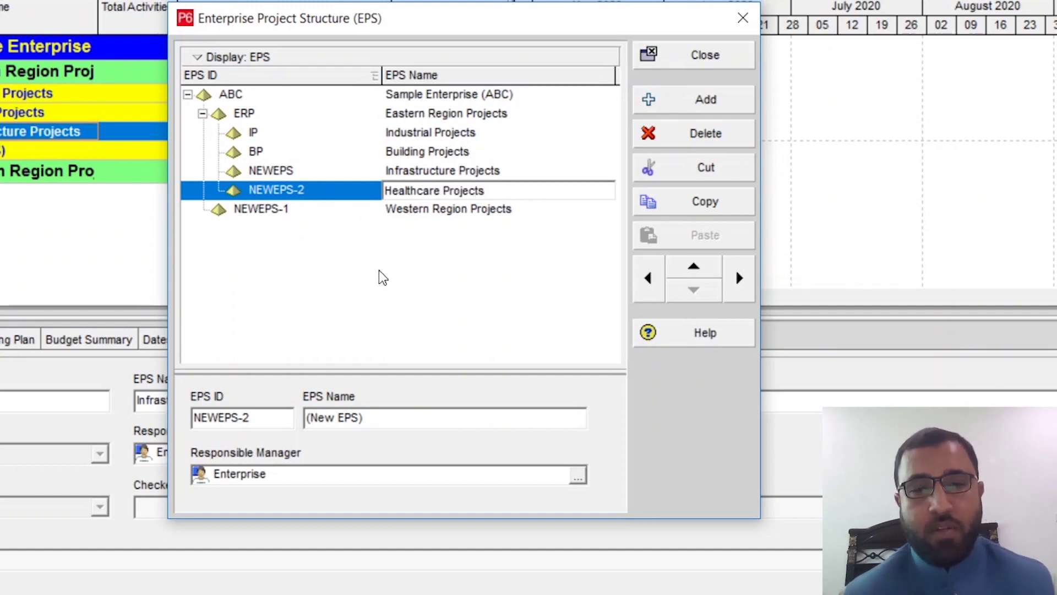
pyautogui.press('Return')
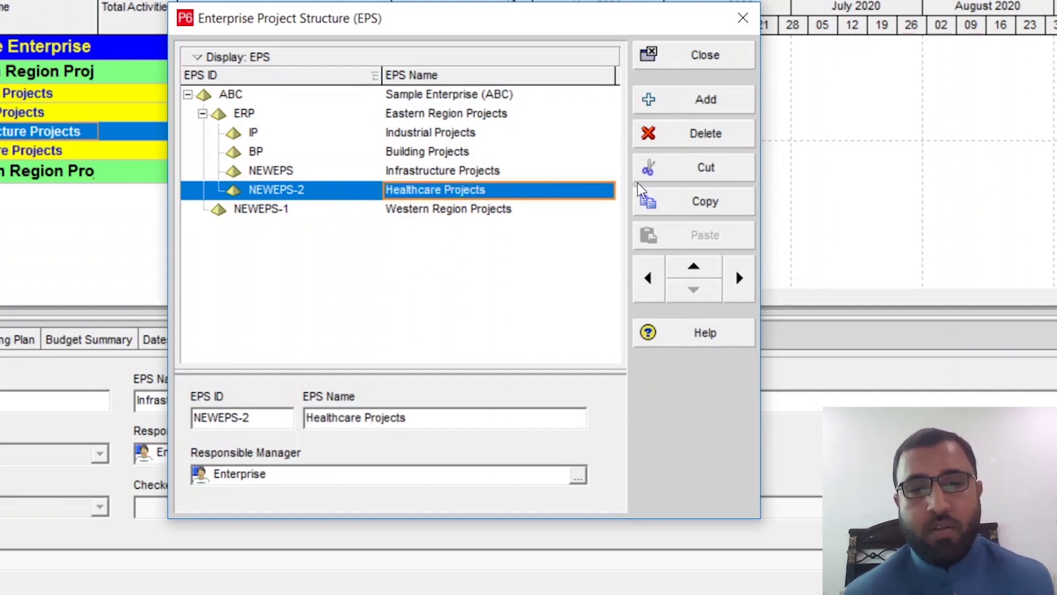
# Step: Add a sibling EPS node after Healthcare Projects and name it "Commercial Projects"
pyautogui.click(711, 106)
pyautogui.click(498, 209)
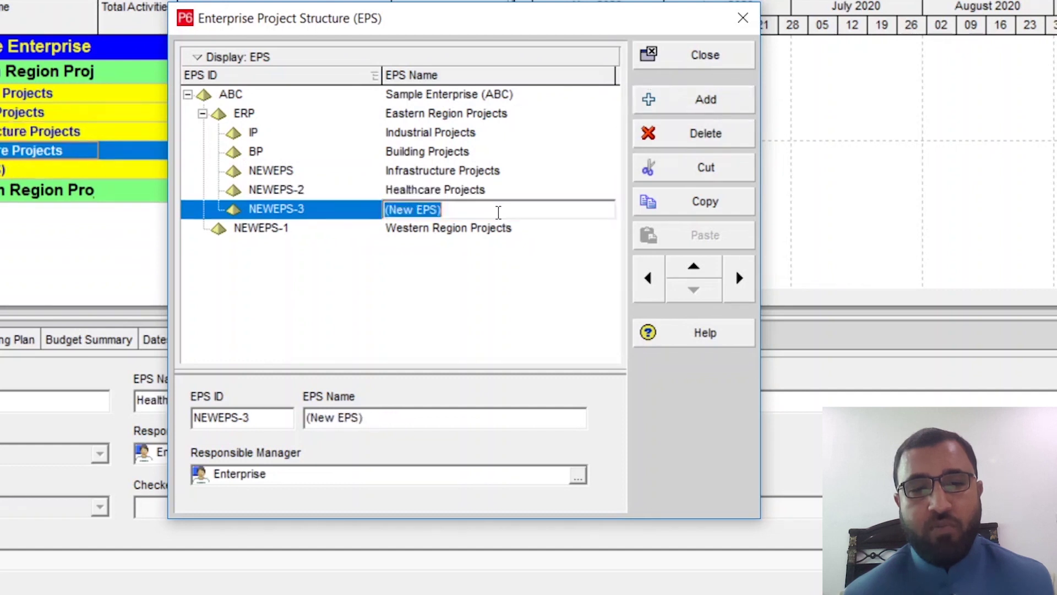
pyautogui.press('BackSpace')
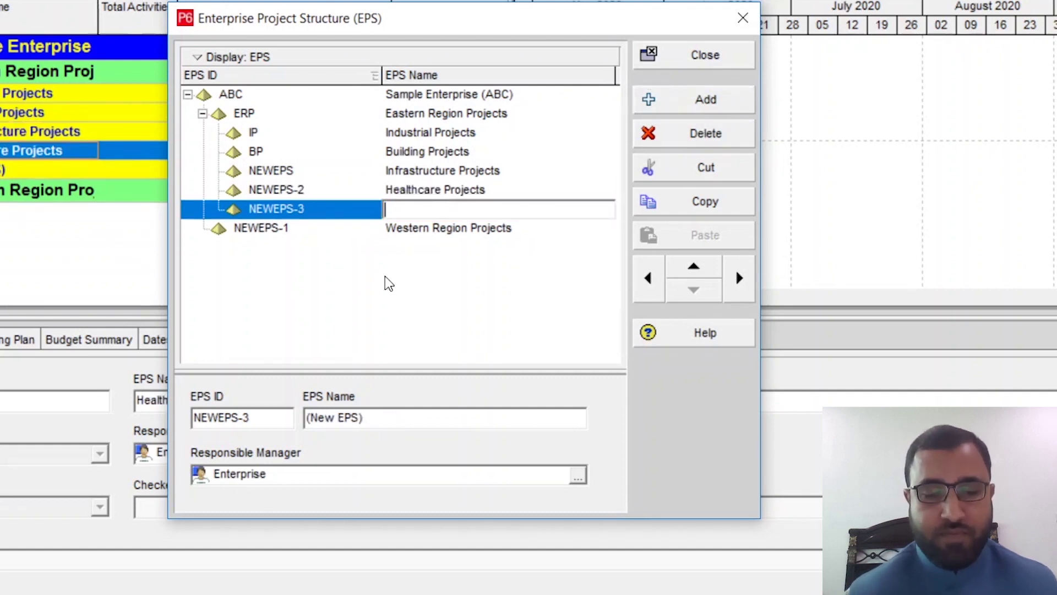
pyautogui.write('Comm')
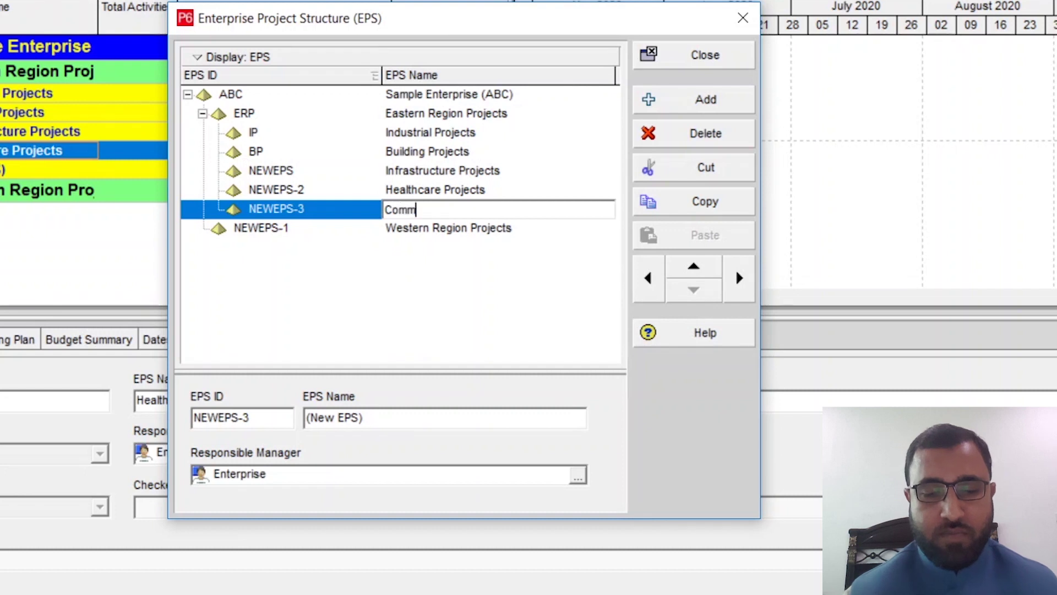
pyautogui.write('ercu')
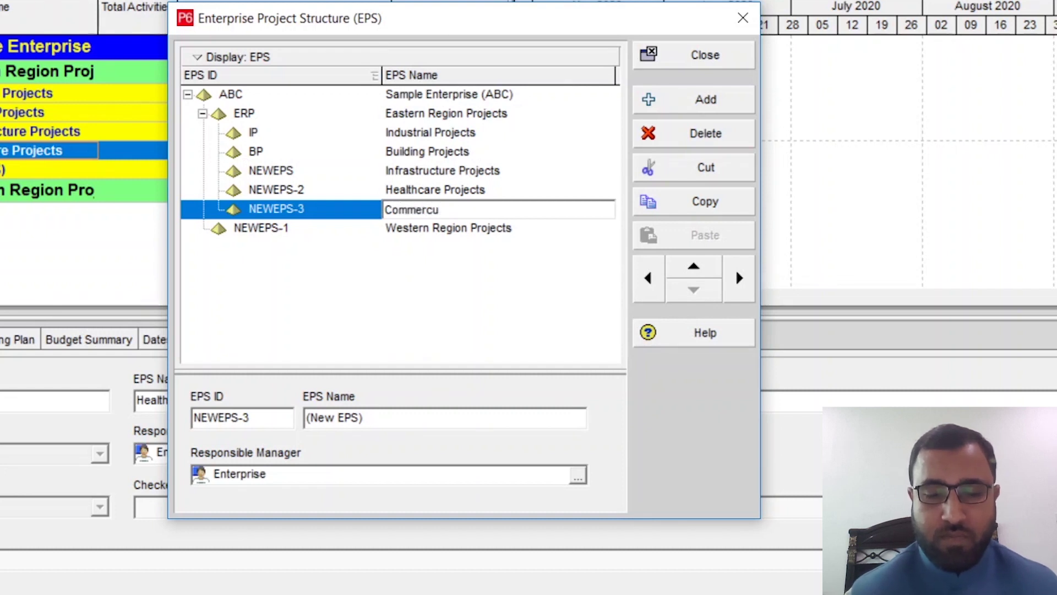
pyautogui.press('BackSpace')
pyautogui.write('ial Projects')
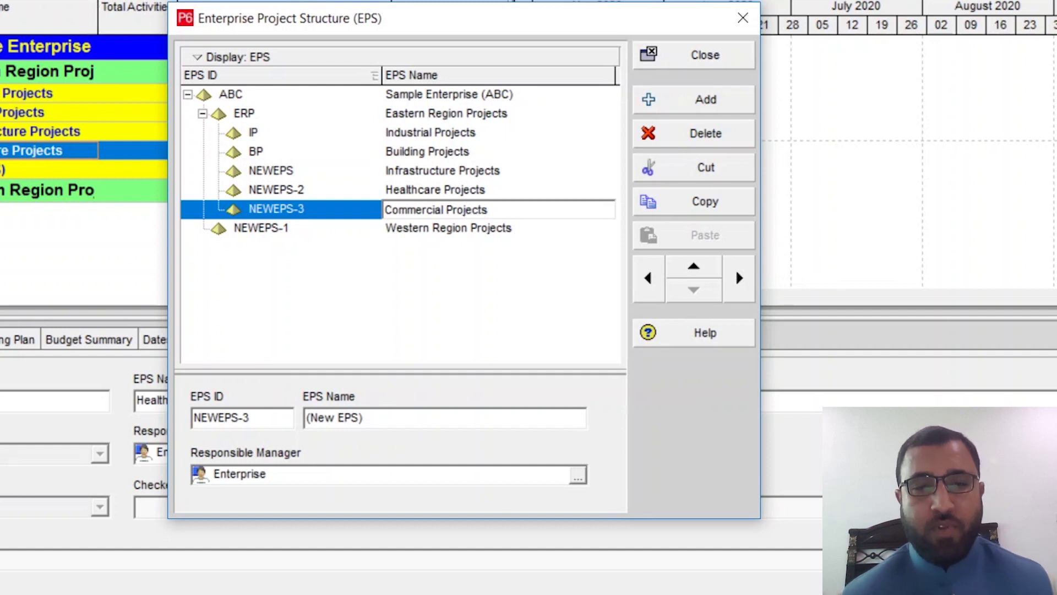
pyautogui.click(428, 279)
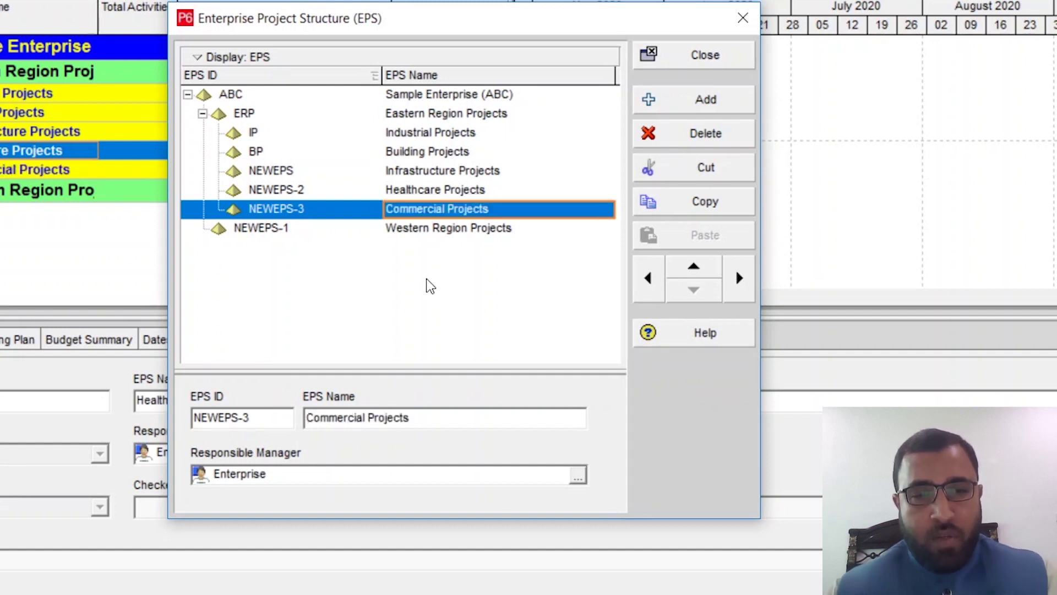
# Step: Set the EPS ID of the Infrastructure Projects node to IFP
pyautogui.click(317, 177)
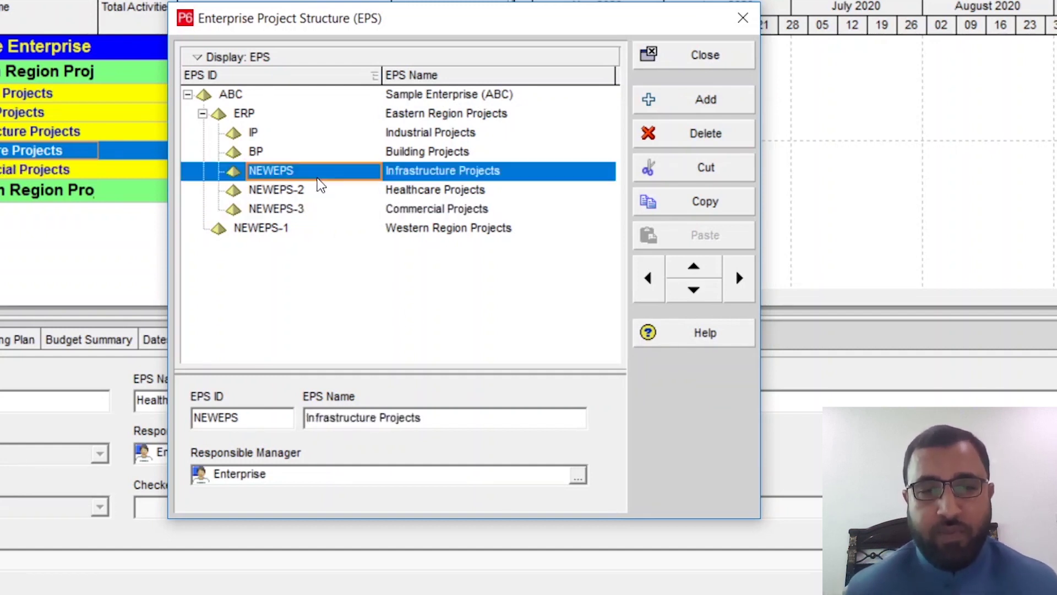
pyautogui.click(318, 176)
pyautogui.press('BackSpace')
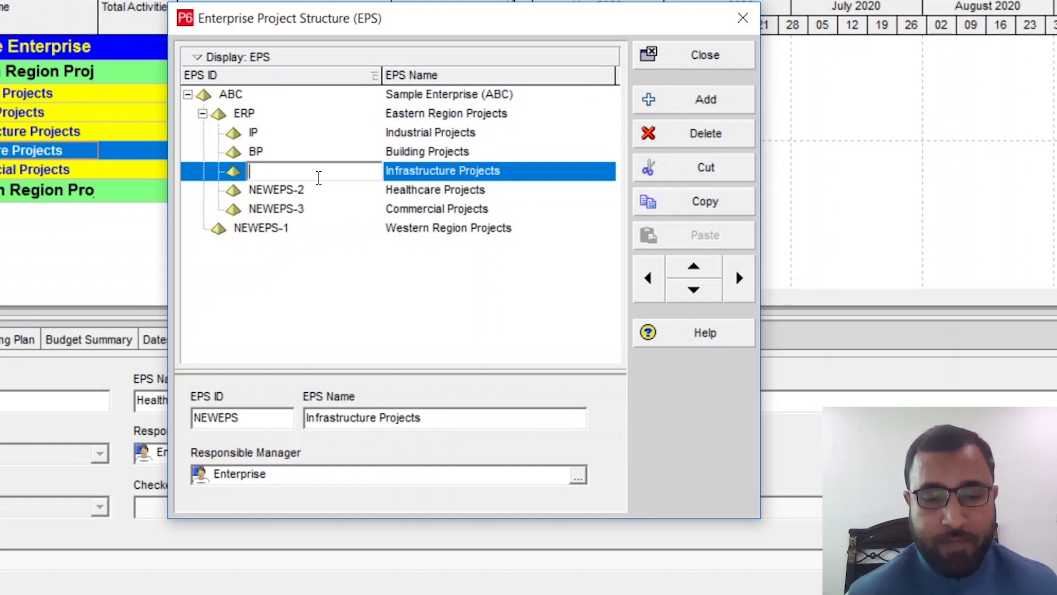
pyautogui.write('IF')
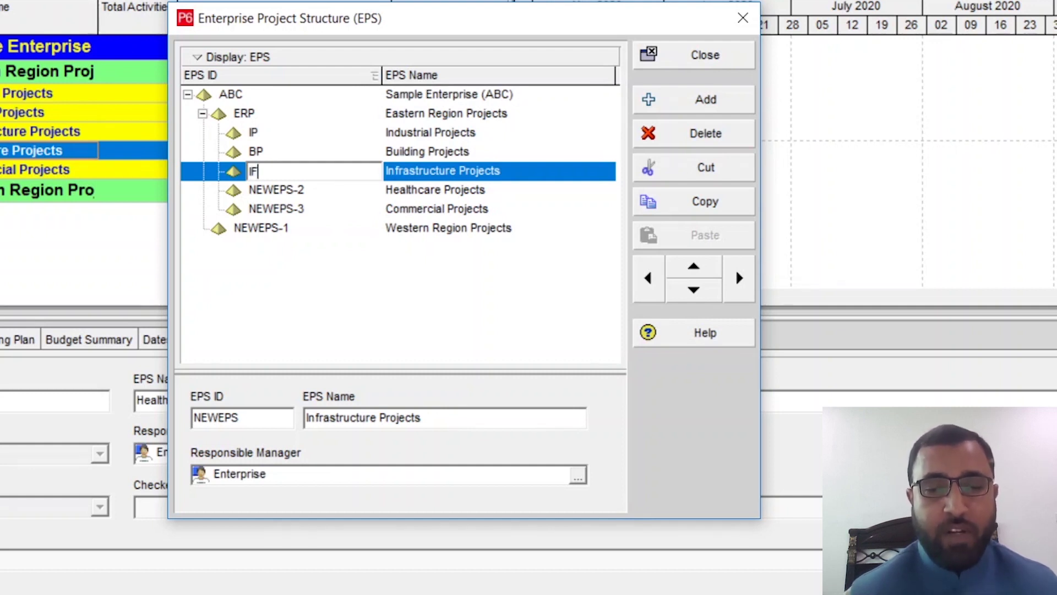
pyautogui.write('P')
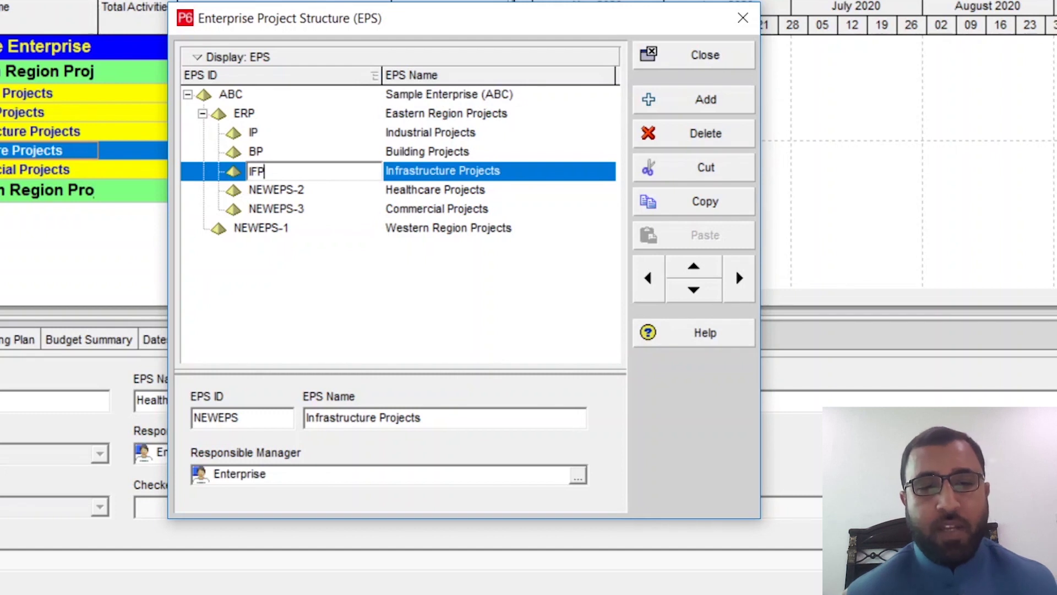
# Step: Set the EPS IDs of Healthcare Projects to HP and Commercial Projects to CP
pyautogui.click(337, 194)
pyautogui.write('HP')
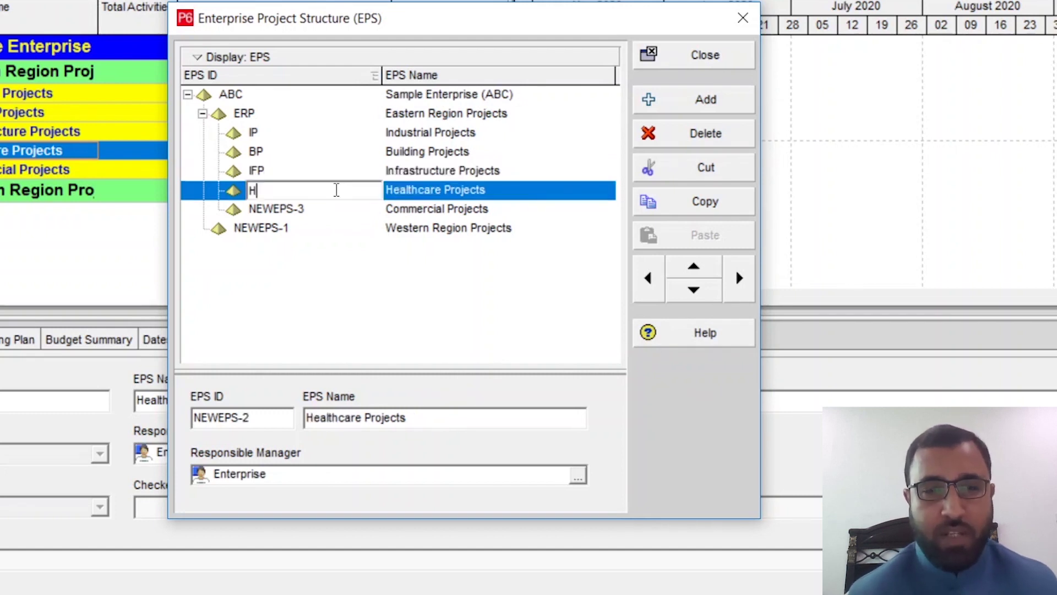
pyautogui.click(340, 225)
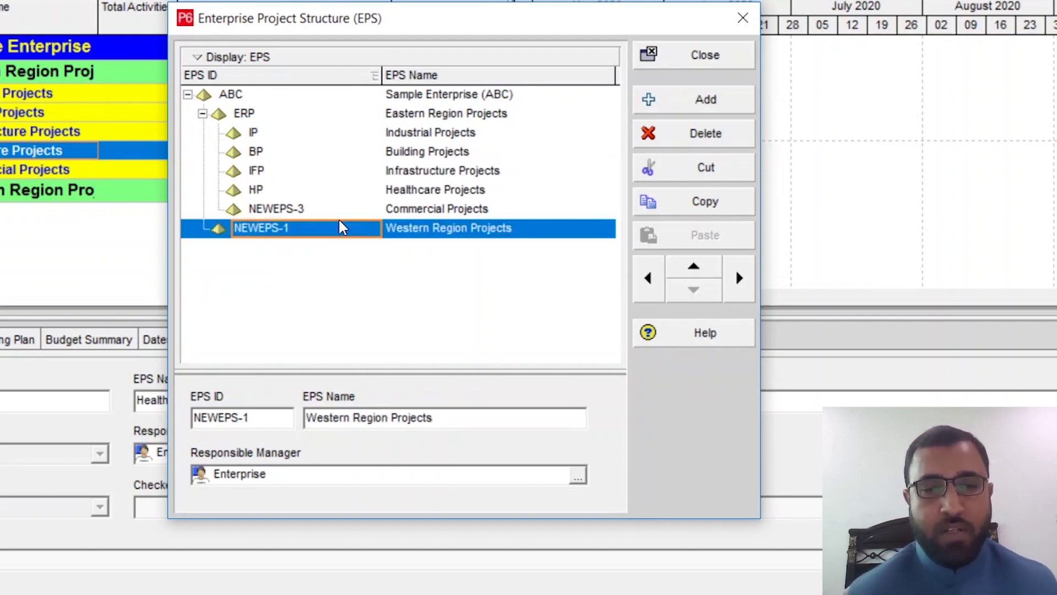
pyautogui.click(341, 210)
pyautogui.write('CP')
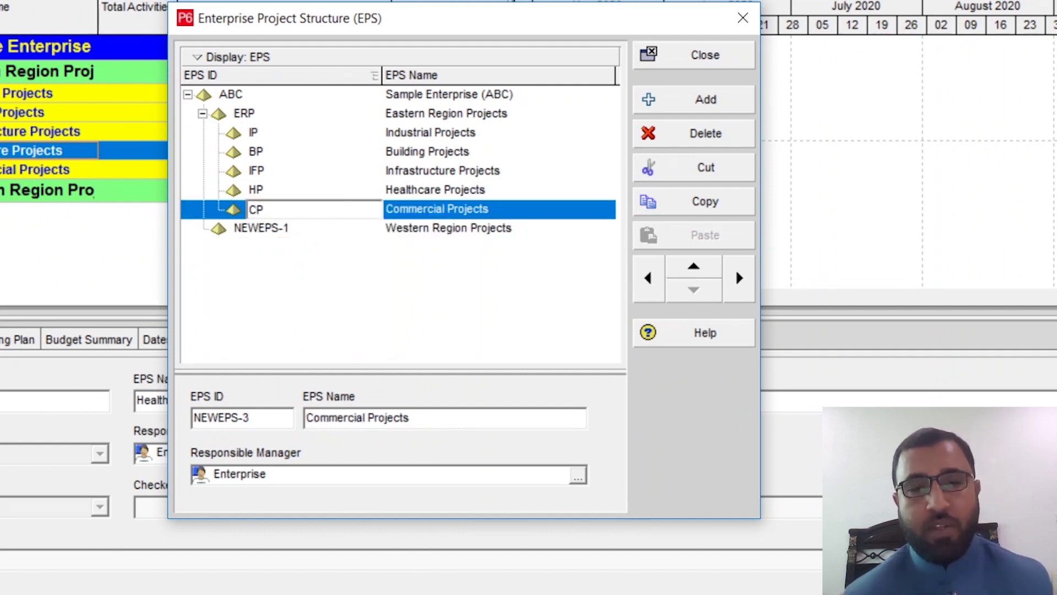
# Step: Set the EPS ID of the Western Region Projects node to WRP
pyautogui.click(430, 235)
pyautogui.click(309, 234)
pyautogui.click(307, 231)
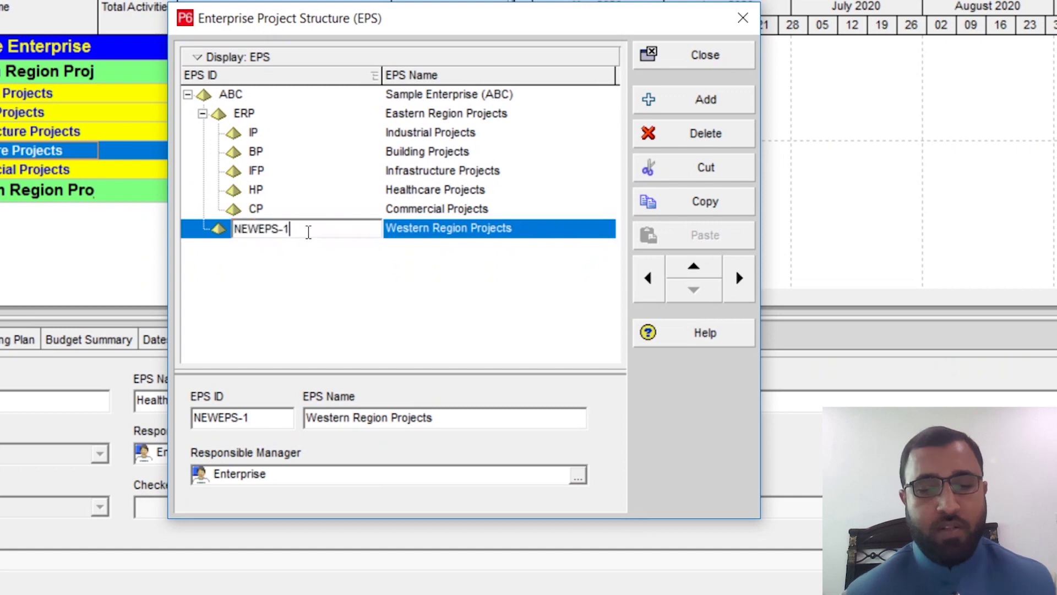
pyautogui.write('W')
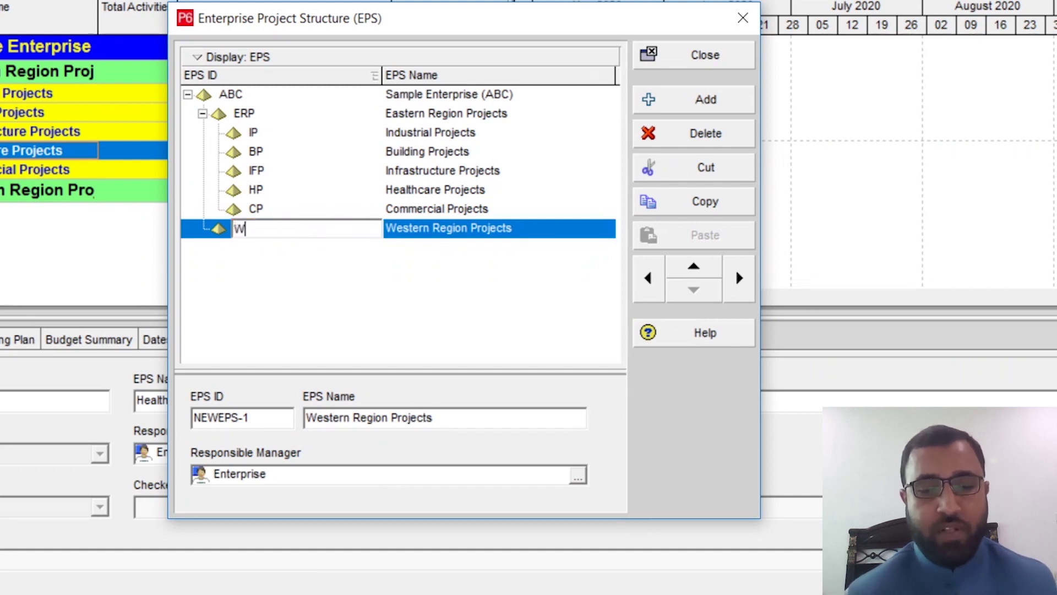
pyautogui.write('R')
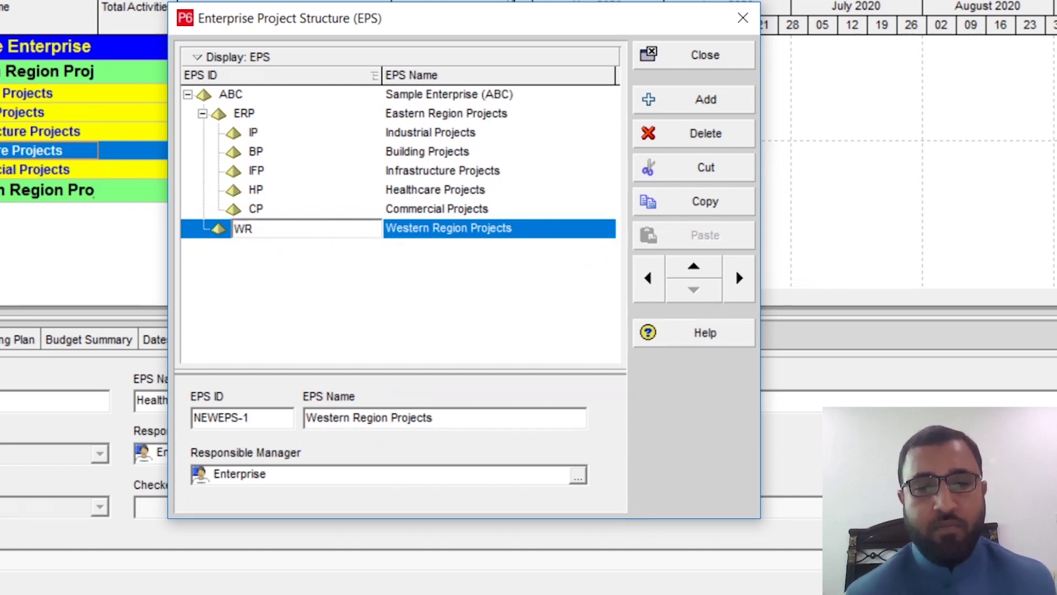
pyautogui.write('P')
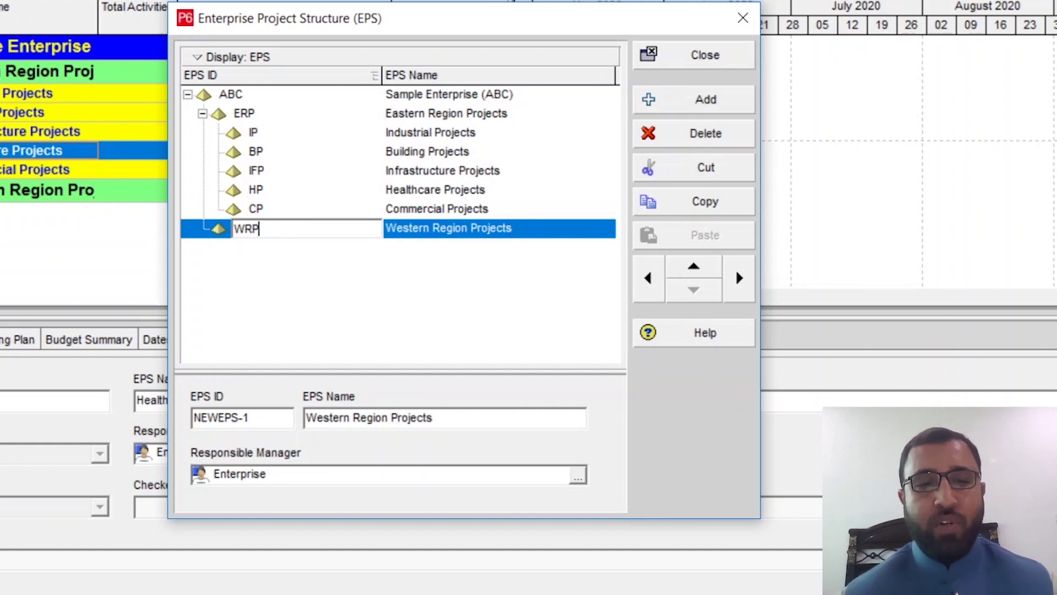
pyautogui.press('Return')
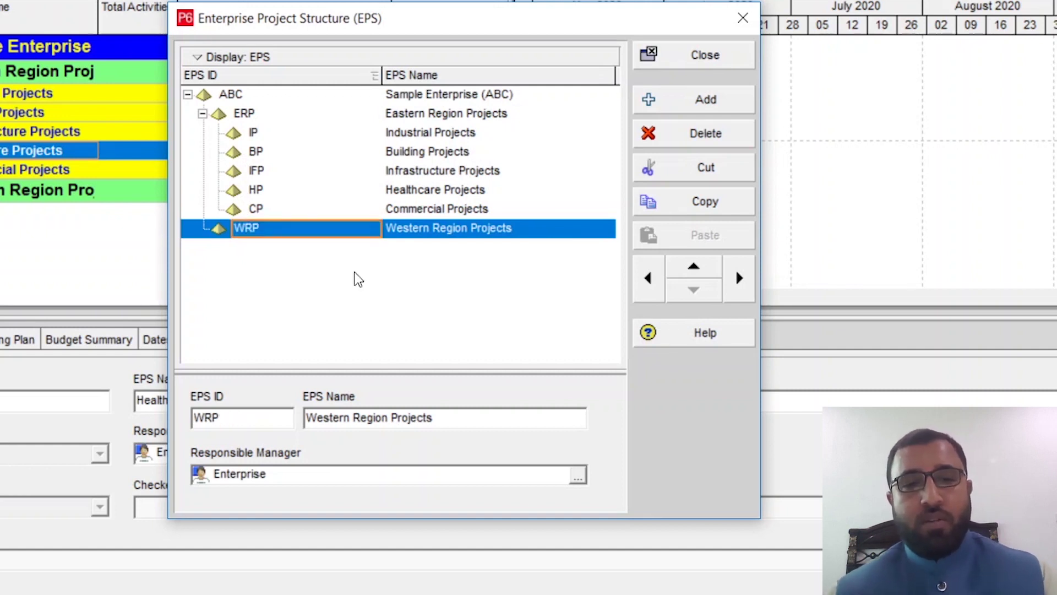
# Step: Copy the five child nodes of Eastern Region Projects, from Industrial Projects through Commercial Projects
pyautogui.click(446, 133)
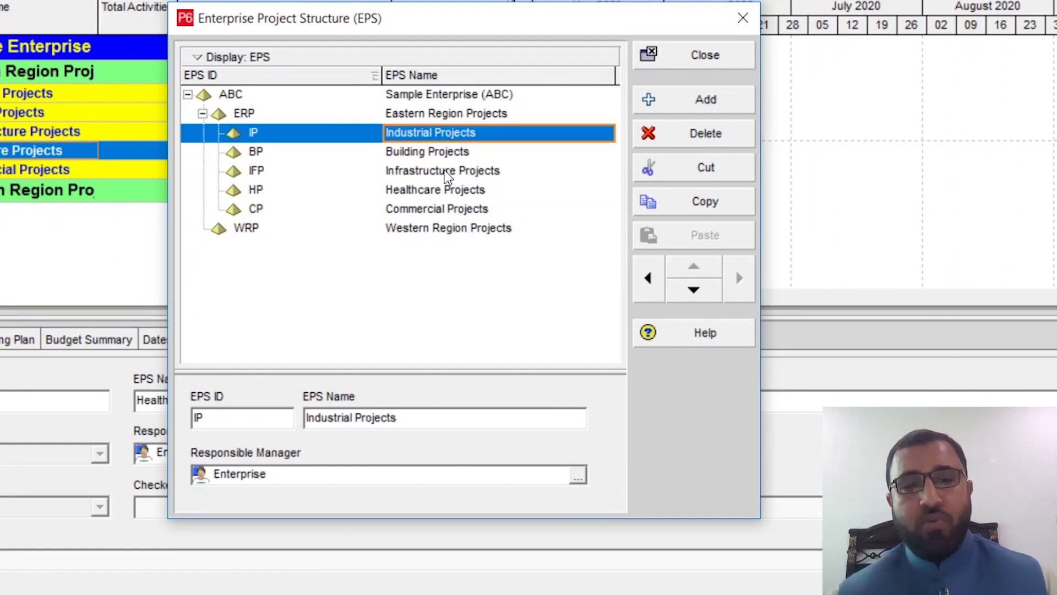
pyautogui.click(437, 150)
pyautogui.click(435, 136)
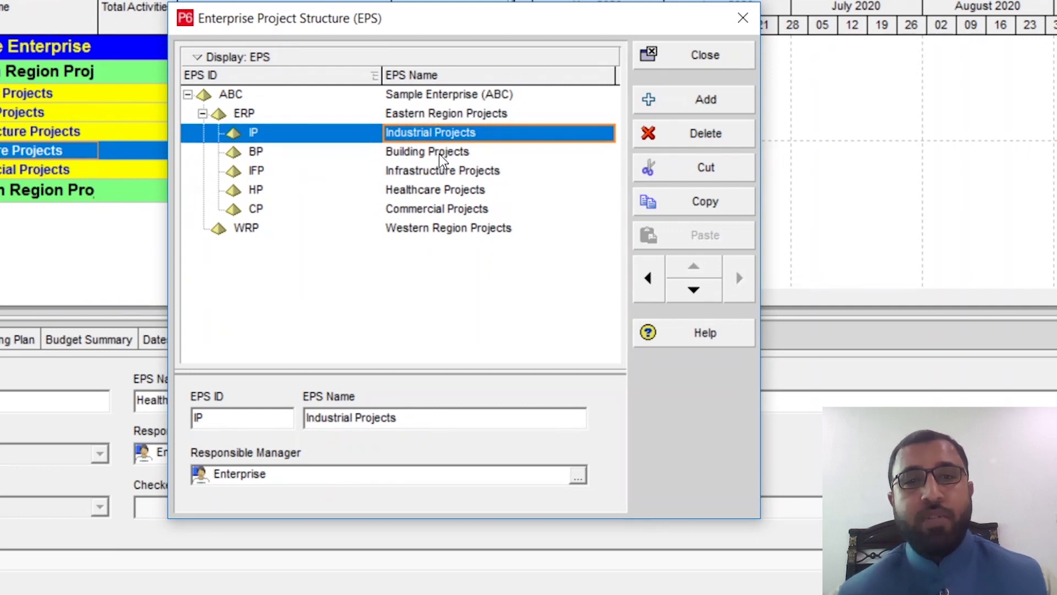
pyautogui.keyDown('shift'); pyautogui.click(440, 155); pyautogui.keyUp('shift')
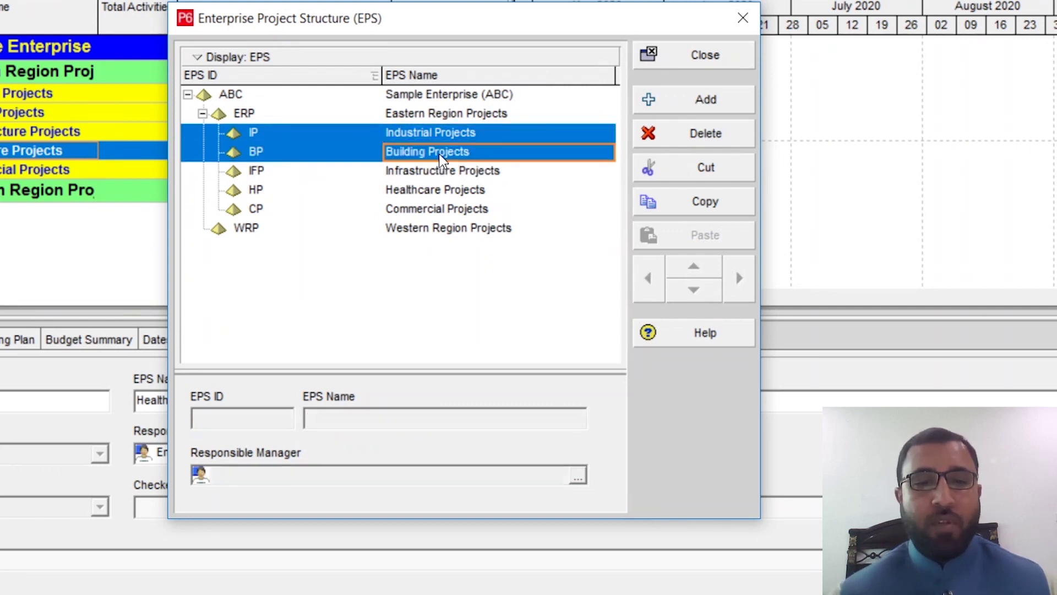
pyautogui.keyDown('shift'); pyautogui.click(438, 168); pyautogui.keyUp('shift')
pyautogui.keyDown('shift'); pyautogui.click(441, 189); pyautogui.keyUp('shift')
pyautogui.keyDown('shift'); pyautogui.click(441, 209); pyautogui.keyUp('shift')
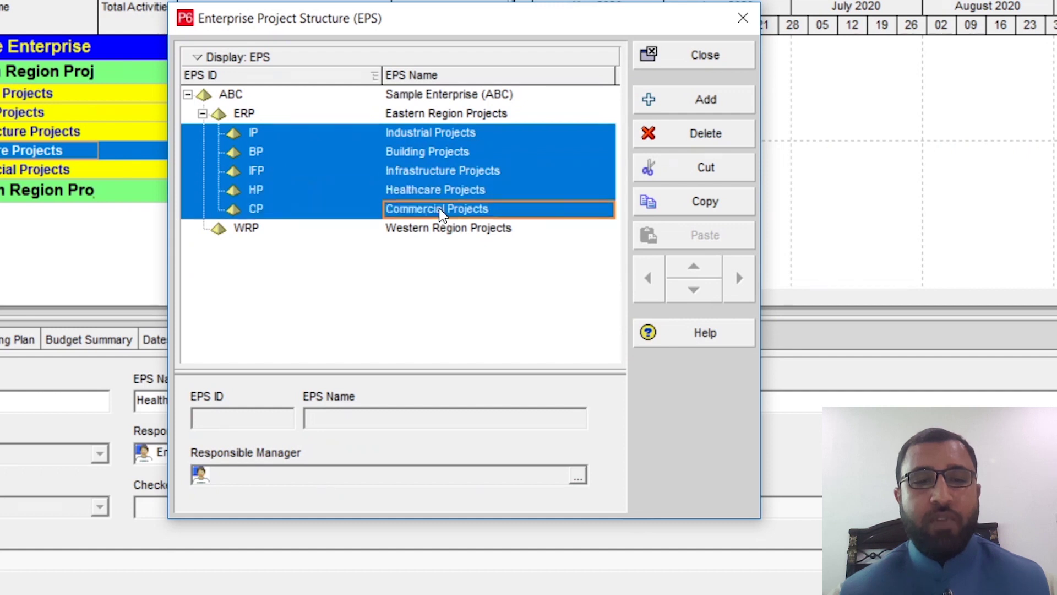
pyautogui.rightClick(438, 154)
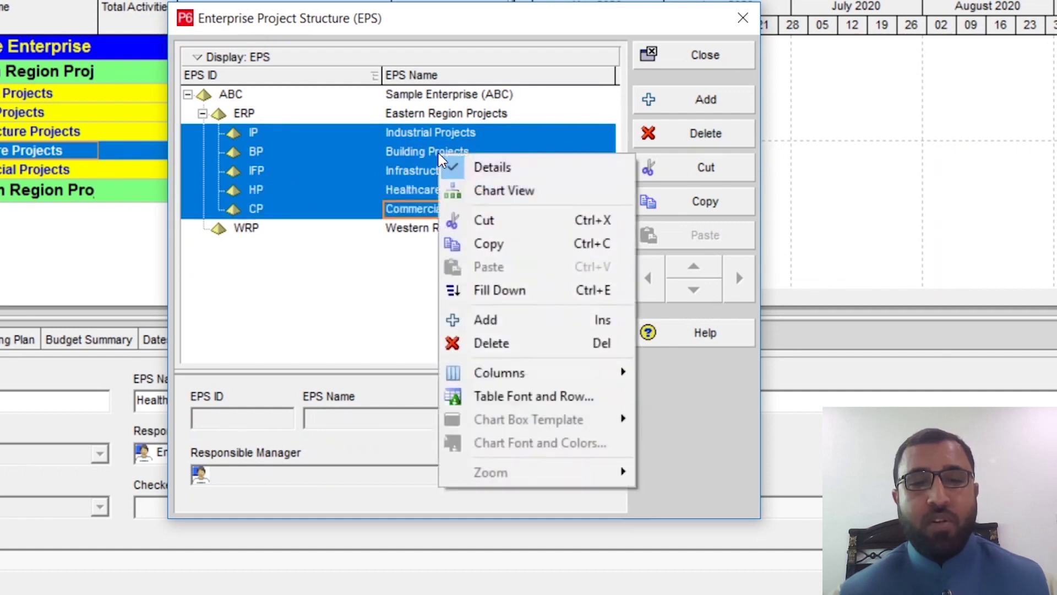
pyautogui.click(478, 243)
# Step: Paste the copied nodes under Western Region Projects, including their projects and keeping the preselected copy options
pyautogui.click(439, 229)
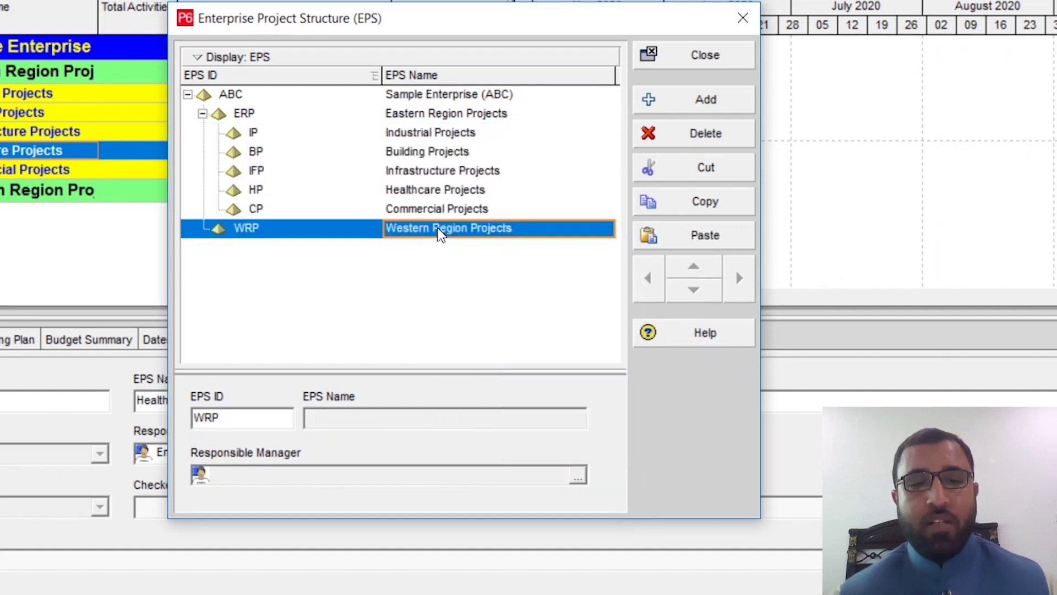
pyautogui.rightClick(437, 228)
pyautogui.click(472, 340)
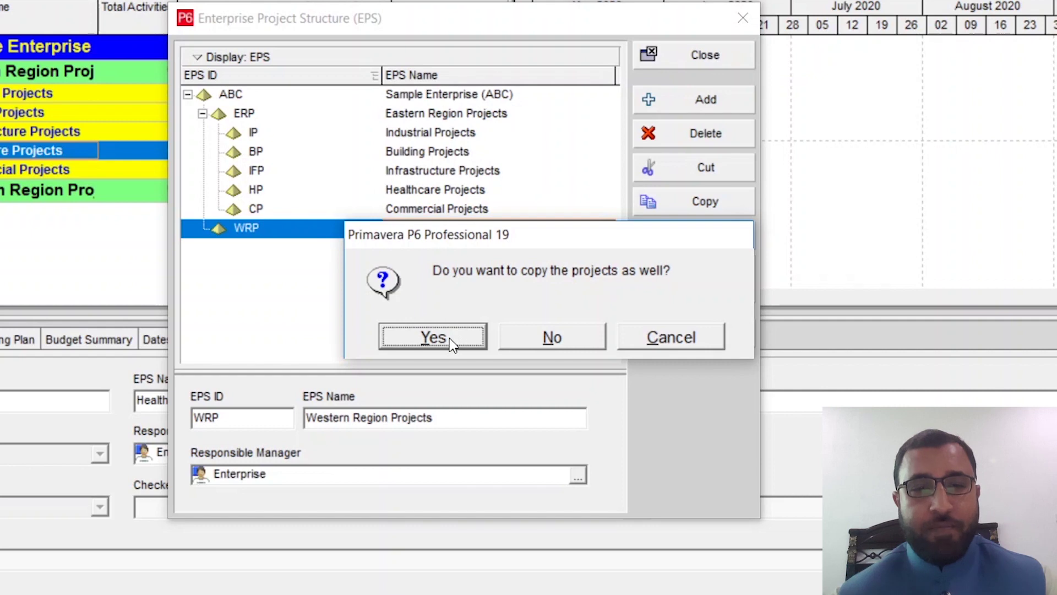
pyautogui.click(433, 337)
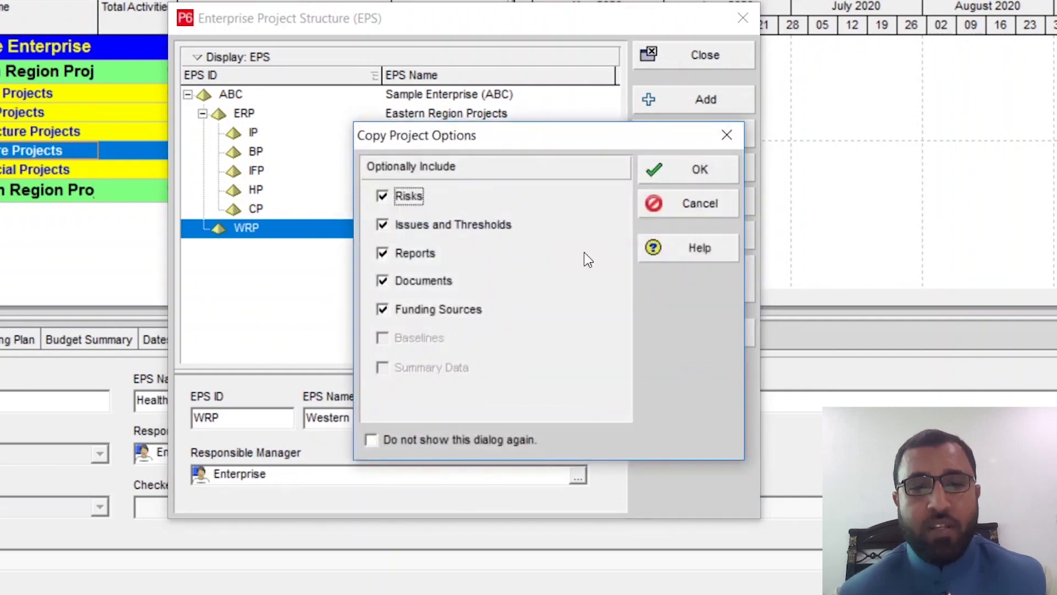
pyautogui.click(678, 167)
pyautogui.click(701, 206)
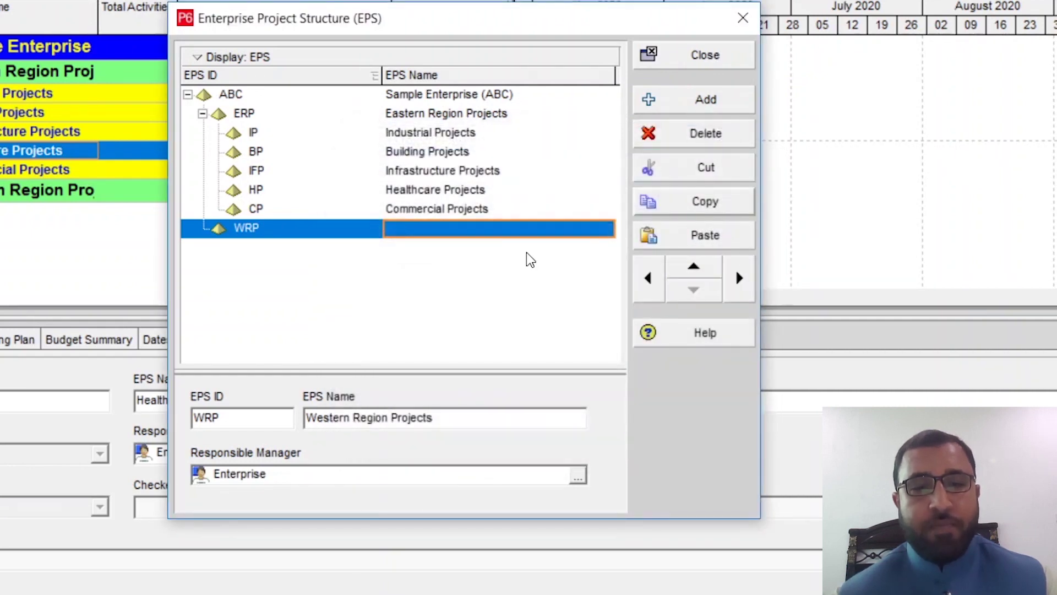
pyautogui.click(439, 255)
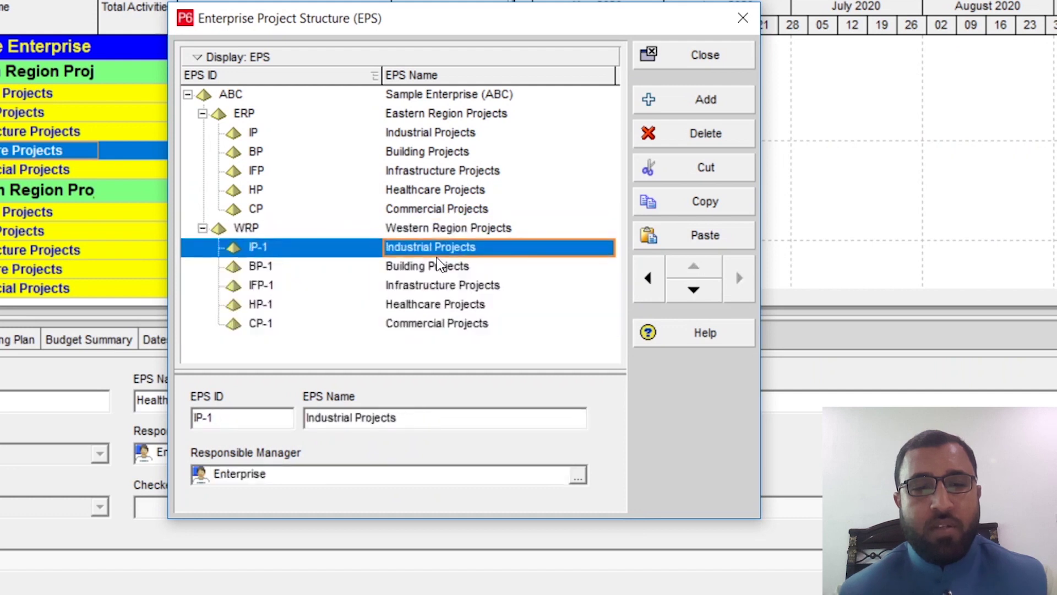
pyautogui.click(441, 284)
pyautogui.click(447, 323)
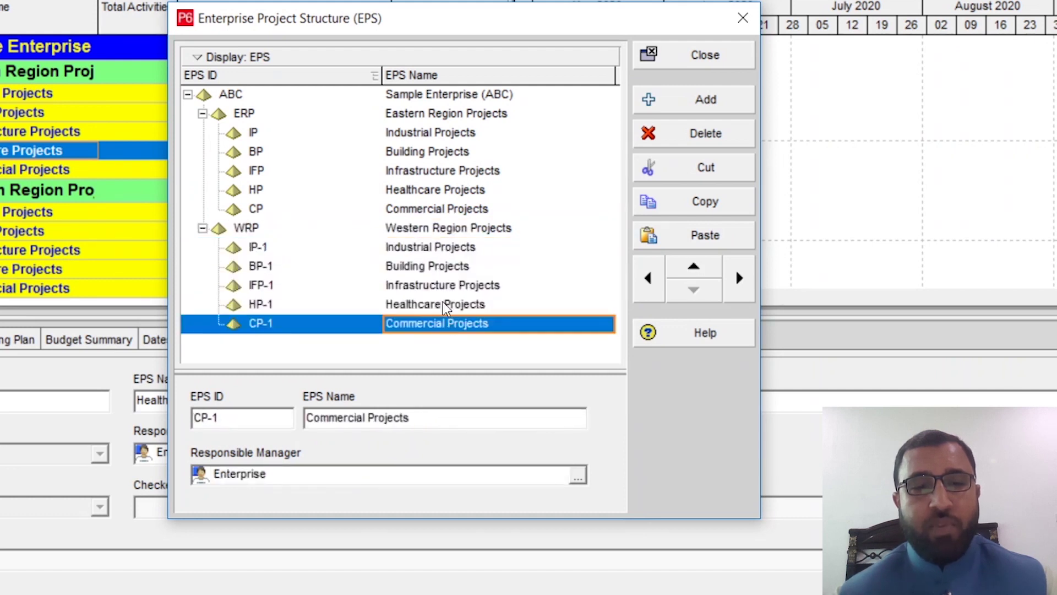
pyautogui.click(445, 306)
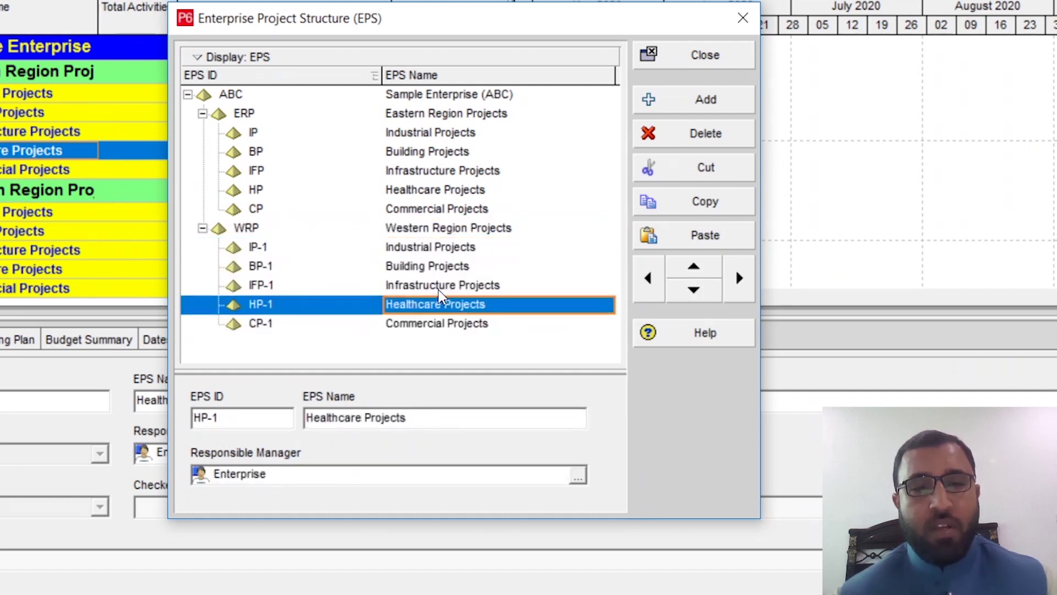
pyautogui.click(287, 254)
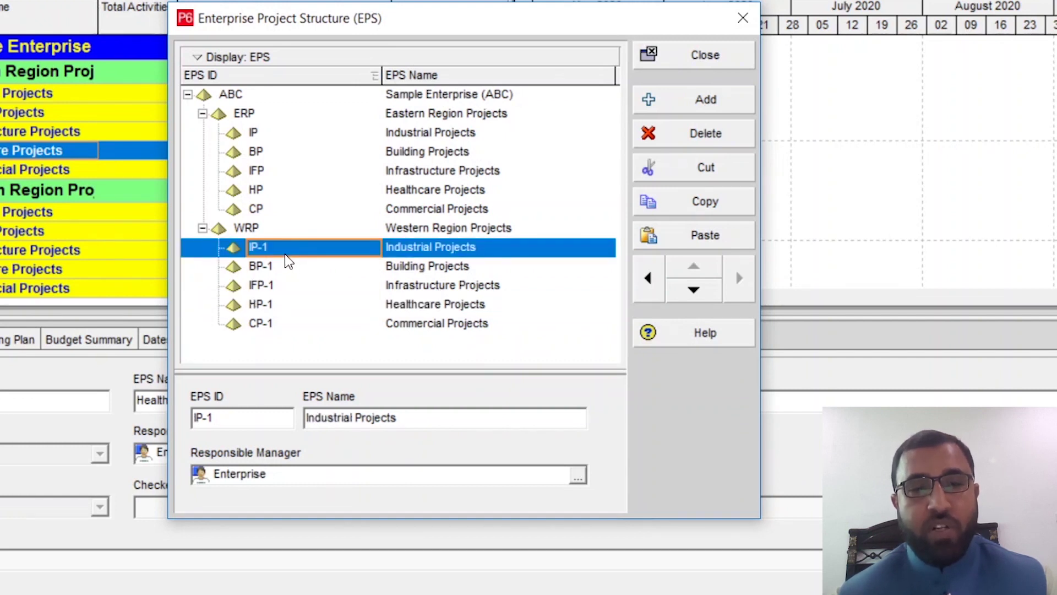
# Step: Under Eastern Region Projects, set the EPS IDs of Industrial Projects to EIP and Building Projects to EBP
pyautogui.click(253, 135)
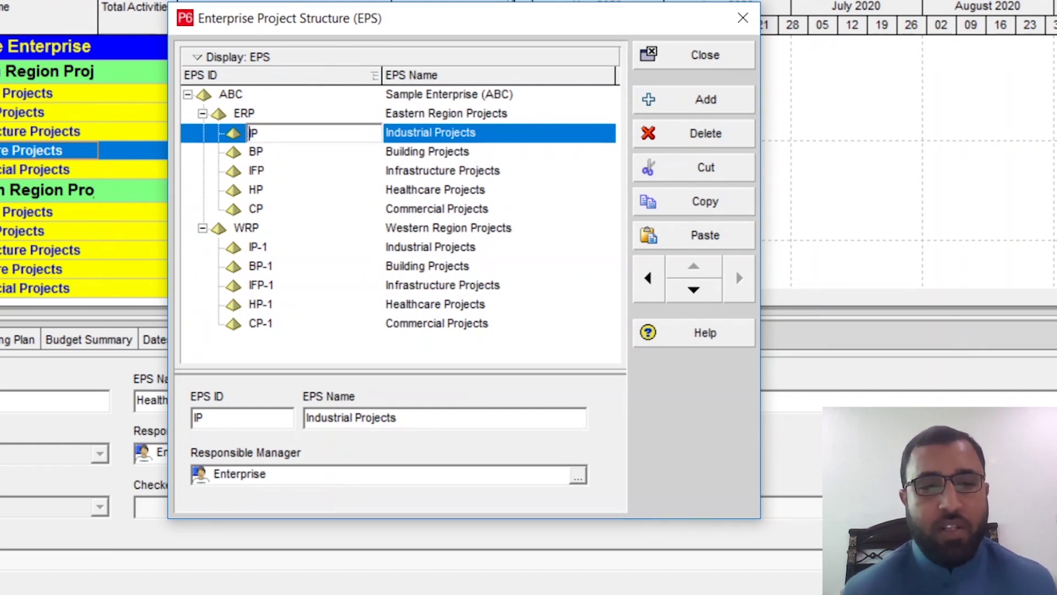
pyautogui.click(250, 133)
pyautogui.write('E')
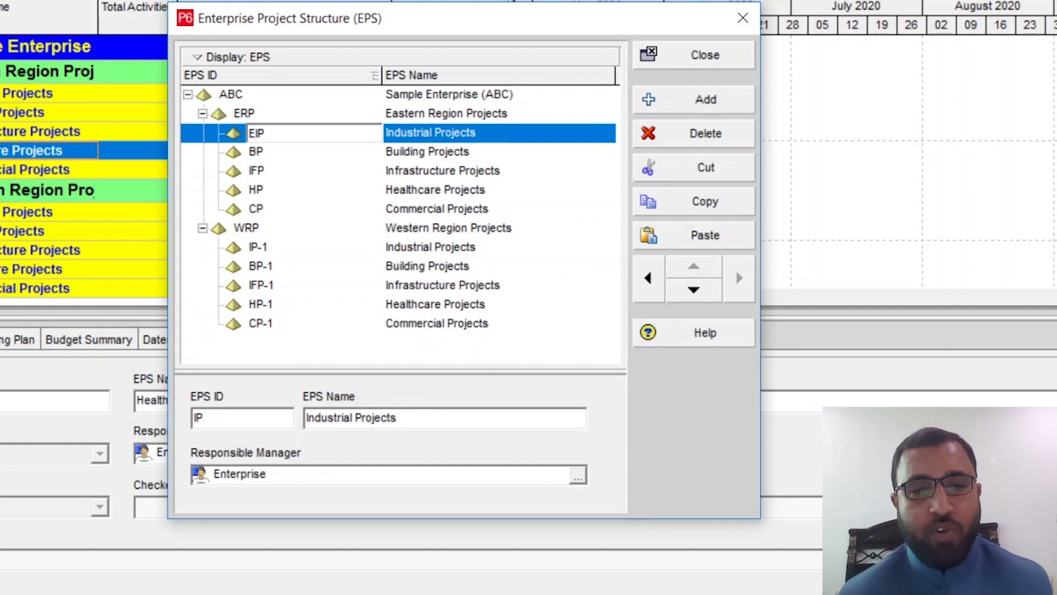
pyautogui.click(251, 152)
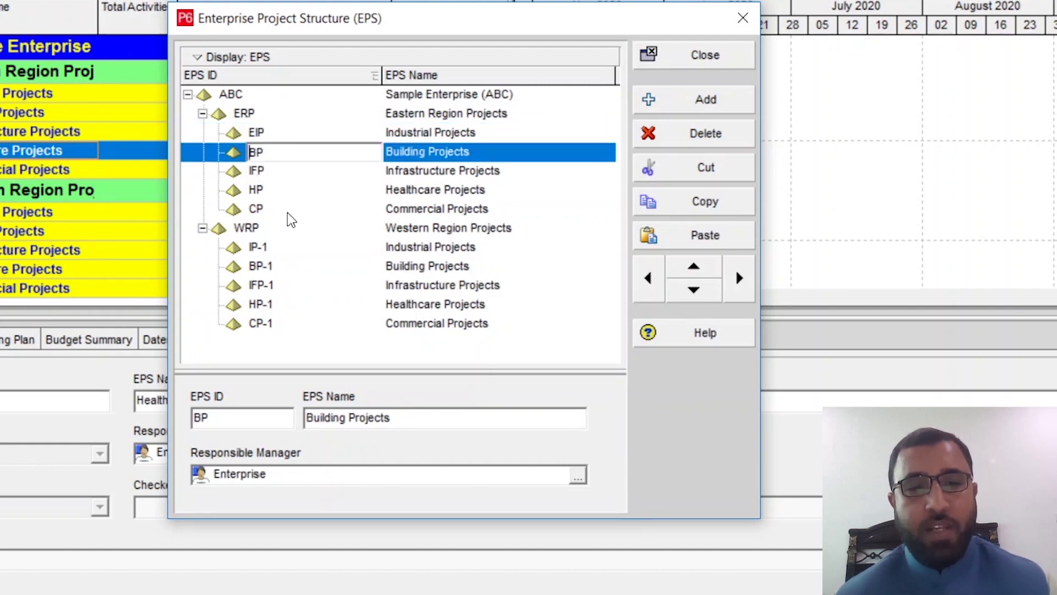
pyautogui.write('E')
# Step: Under Eastern Region Projects, set the EPS IDs of Infrastructure Projects to EIFP, Healthcare Projects to EHP and Commercial Projects to ECP
pyautogui.click(254, 171)
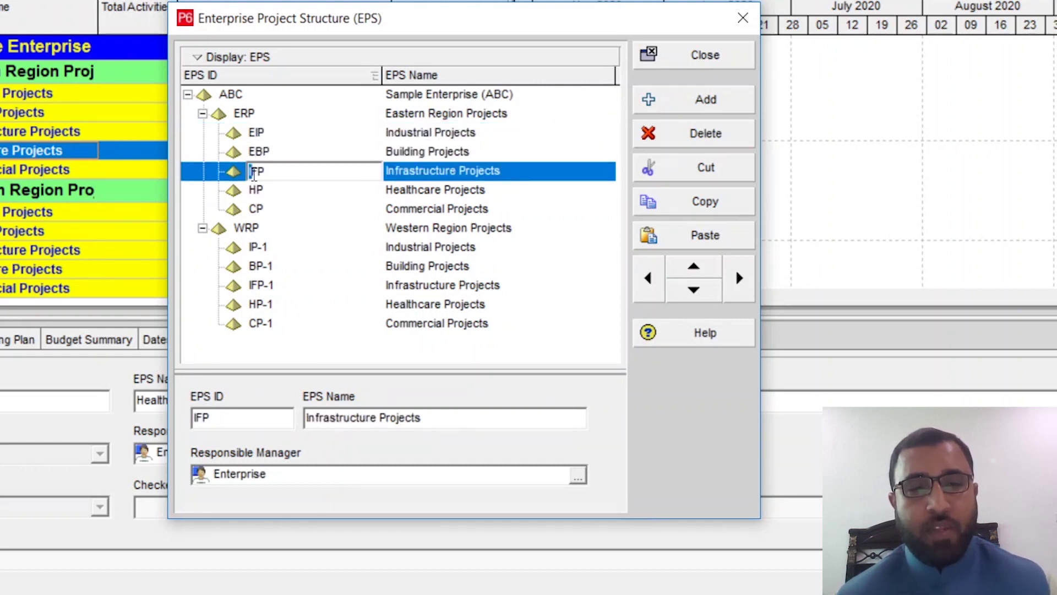
pyautogui.write('E')
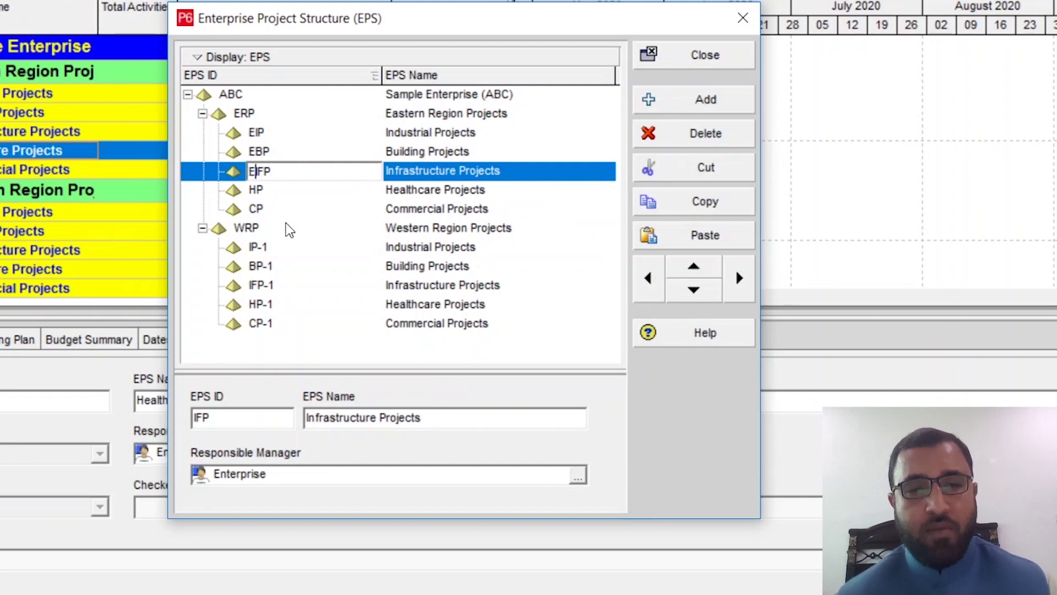
pyautogui.click(255, 191)
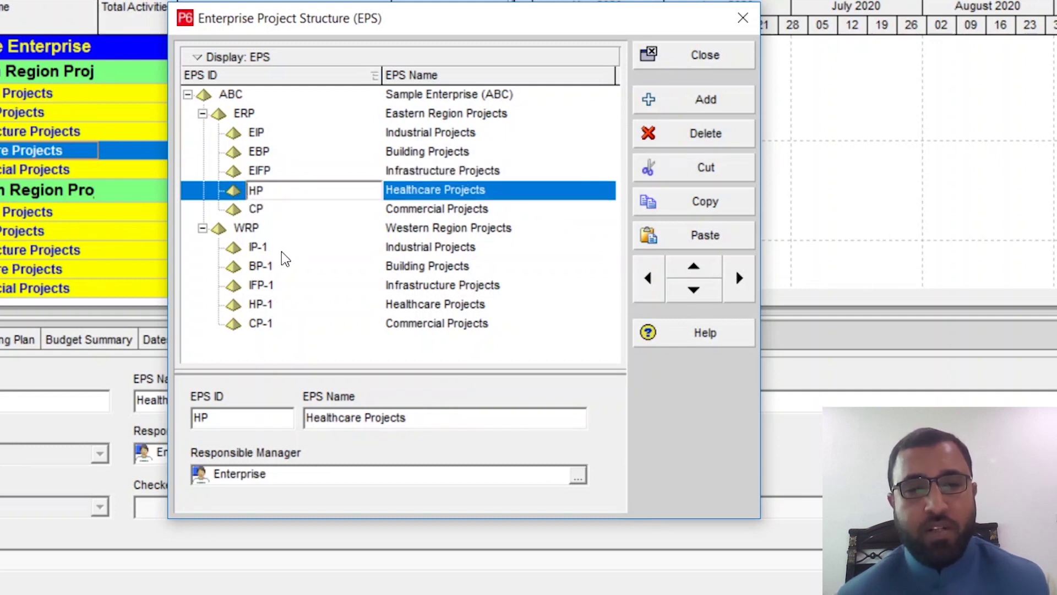
pyautogui.write('E')
pyautogui.click(253, 210)
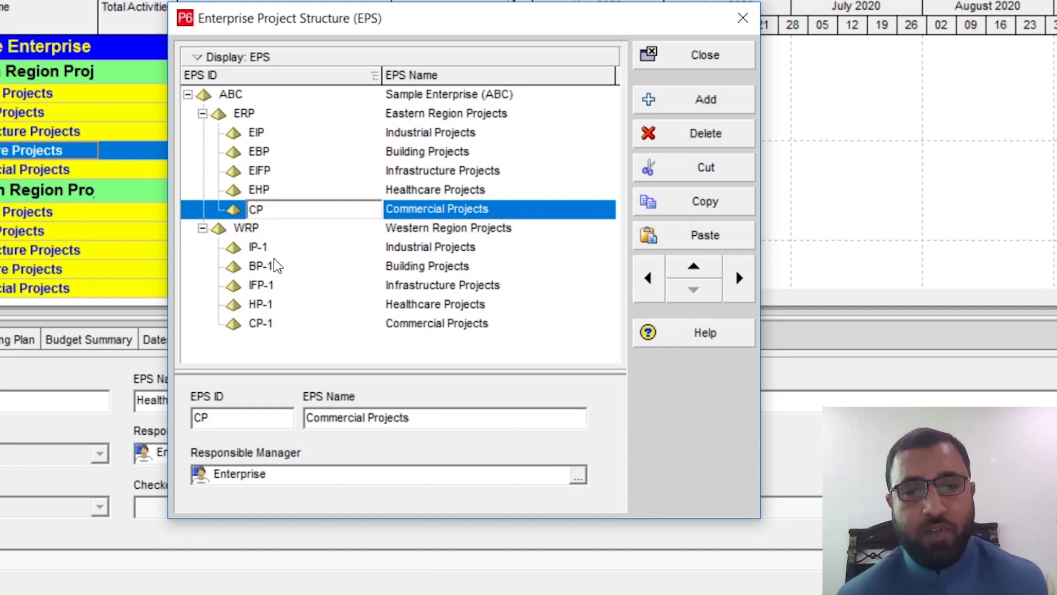
pyautogui.write('E')
# Step: Under Western Region Projects, prefix the Industrial and Building Projects EPS IDs with W, making them WIP-1 and WBP-1
pyautogui.click(255, 248)
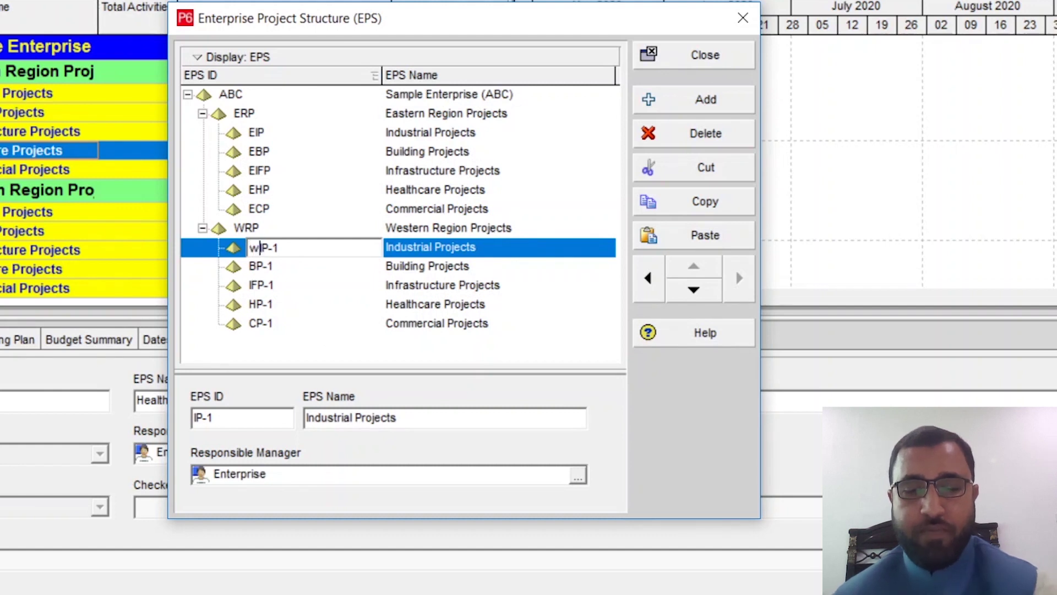
pyautogui.click(249, 248)
pyautogui.write('W')
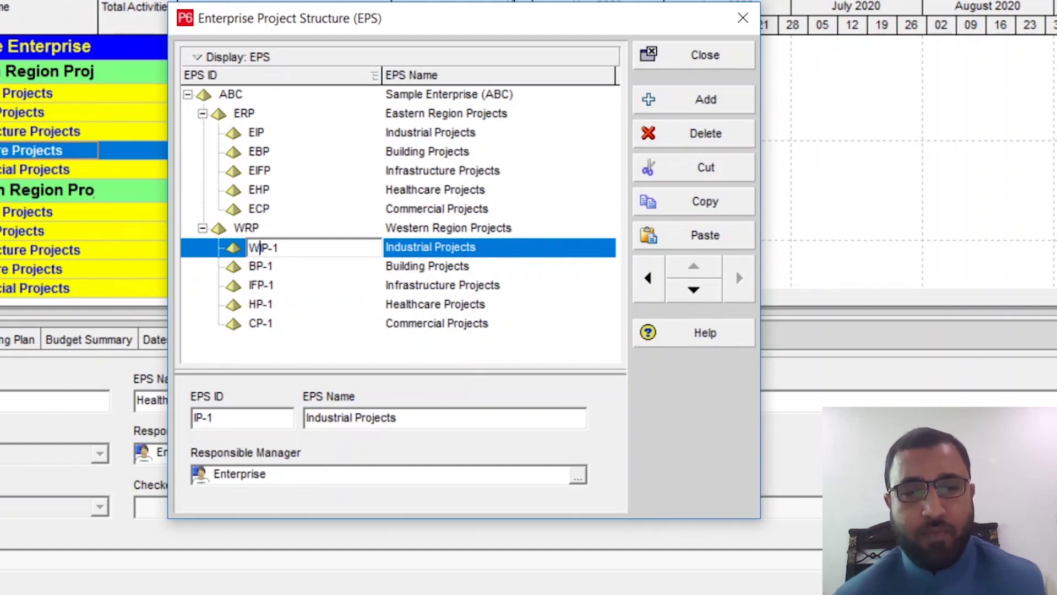
pyautogui.click(251, 268)
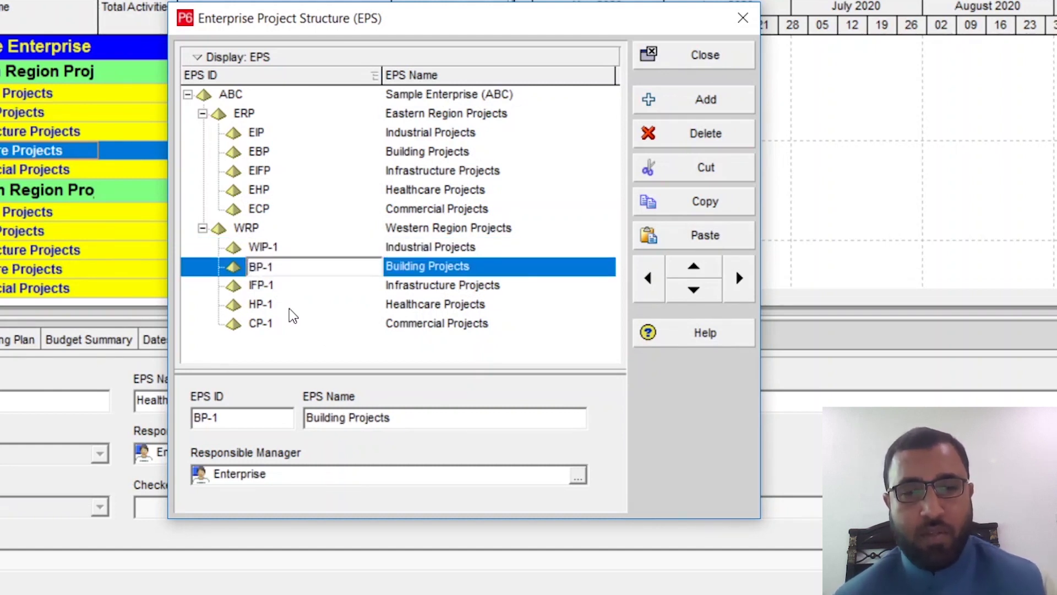
pyautogui.write('W')
# Step: Prefix the Western Region's Infrastructure, Healthcare and Commercial Projects EPS IDs with W, making them WIFP-1, WHP-1 and WCP-1
pyautogui.click(251, 285)
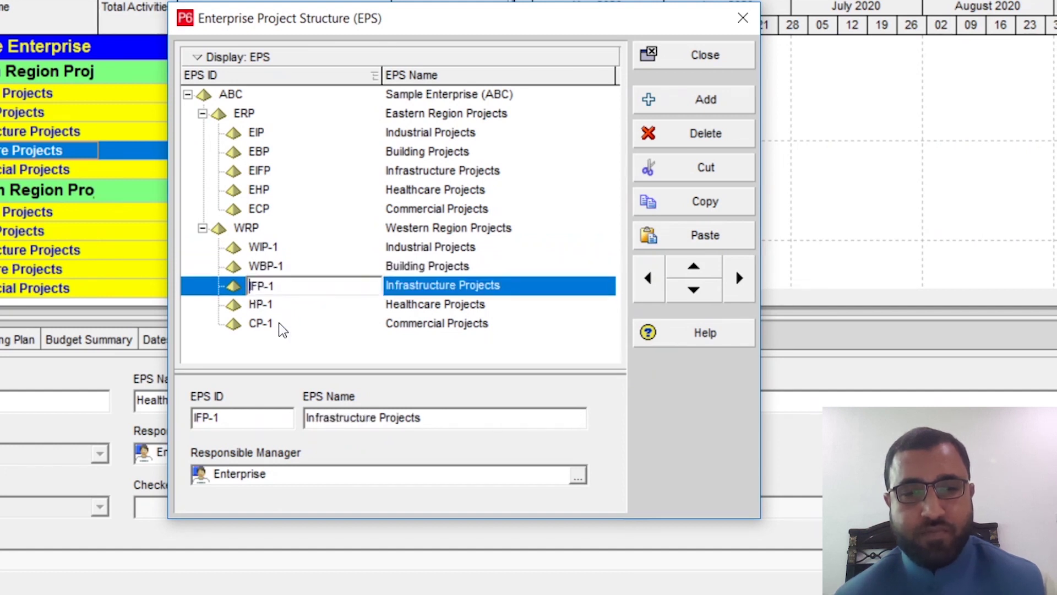
pyautogui.write('W')
pyautogui.click(253, 304)
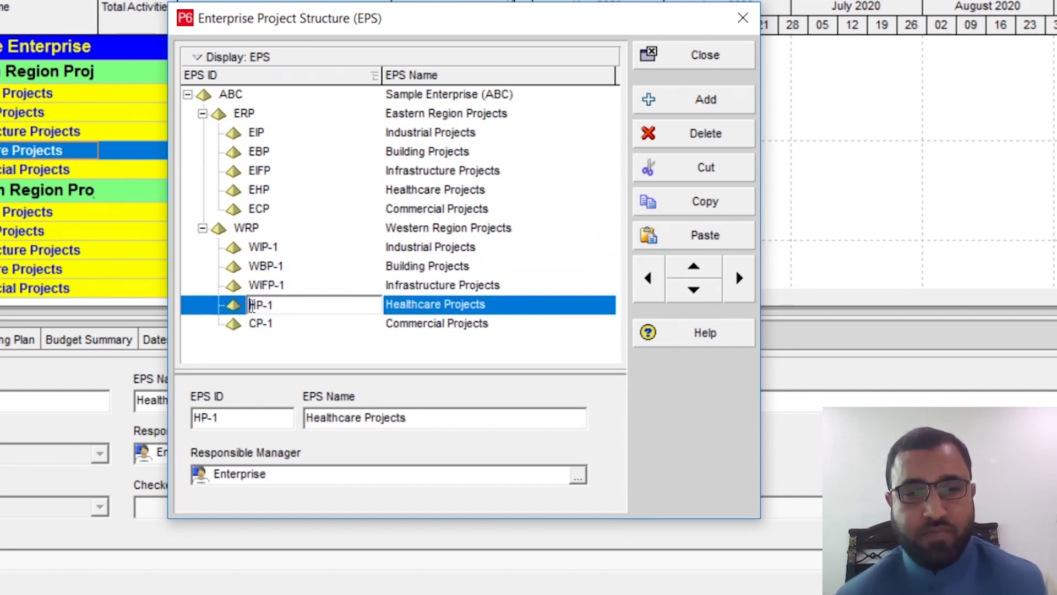
pyautogui.write('W')
pyautogui.click(250, 323)
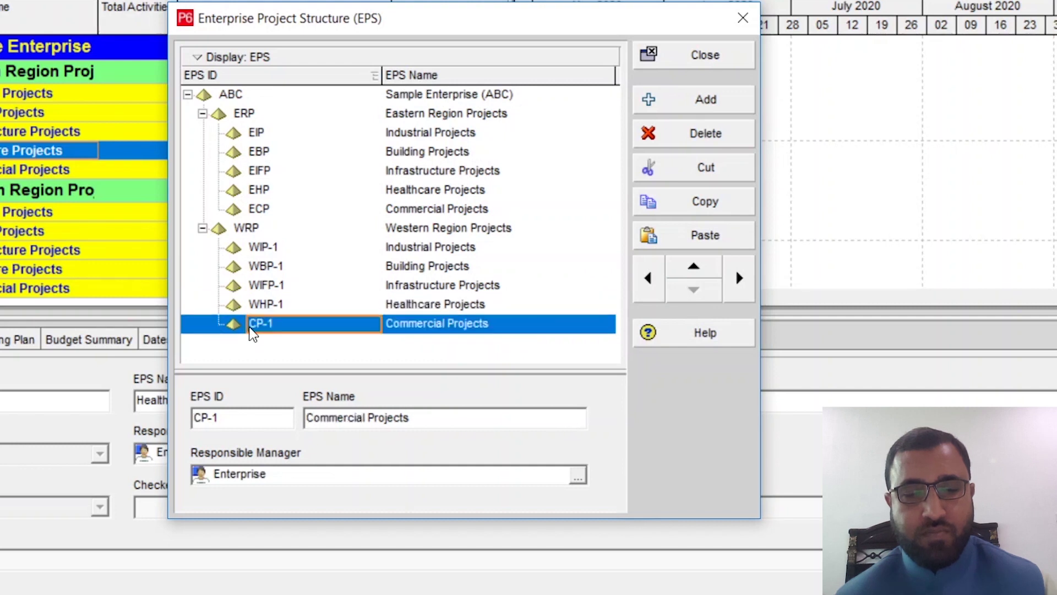
pyautogui.write('W')
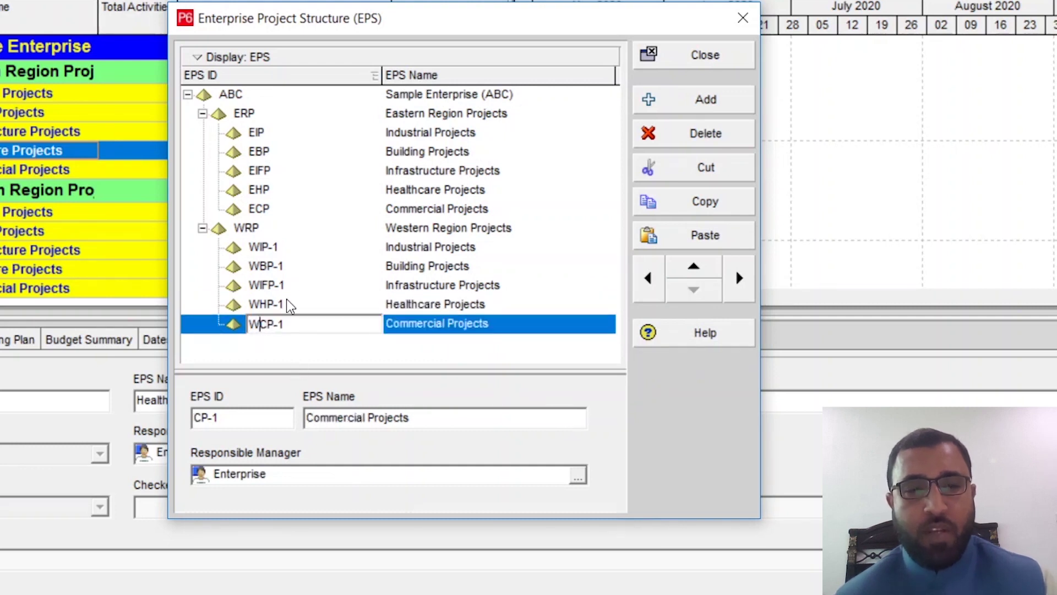
# Step: Remove the -1 suffix from the Western Region's Industrial and Building Projects EPS IDs, making them WIP and WBP
pyautogui.click(290, 247)
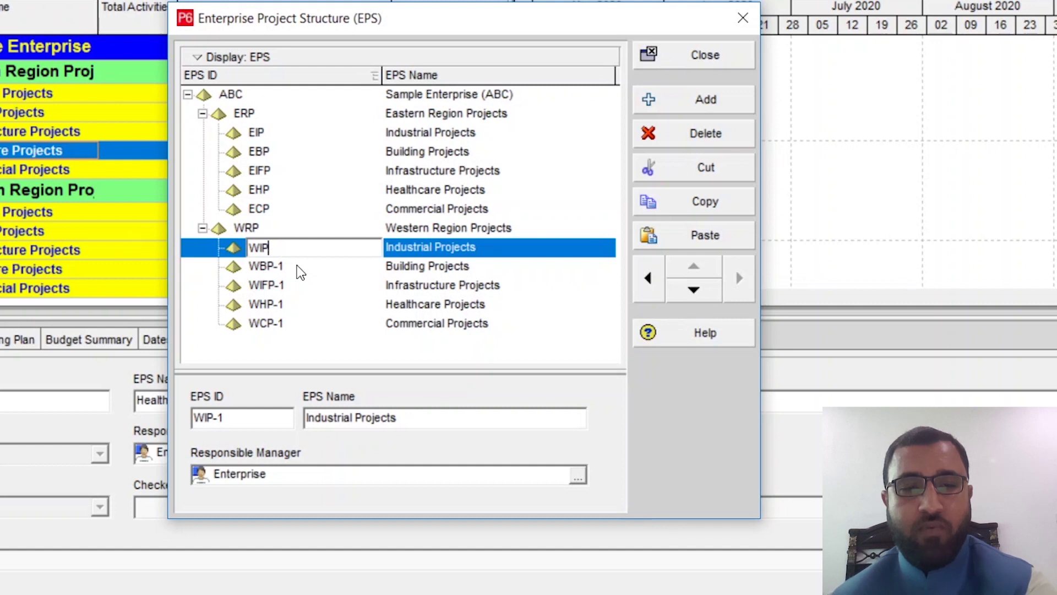
pyautogui.click(298, 267)
pyautogui.press('BackSpace')
pyautogui.press('BackSpace')
# Step: Remove the -1 suffix from the Western Region's Infrastructure, Healthcare and Commercial Projects EPS IDs, making them WIFP, WHP and WCP
pyautogui.click(301, 287)
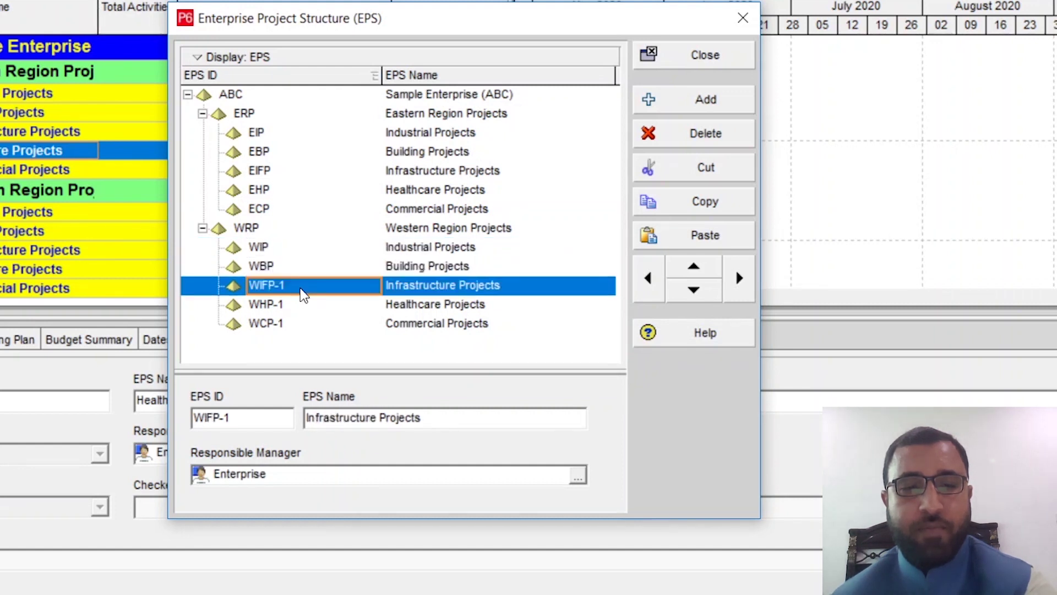
pyautogui.click(301, 305)
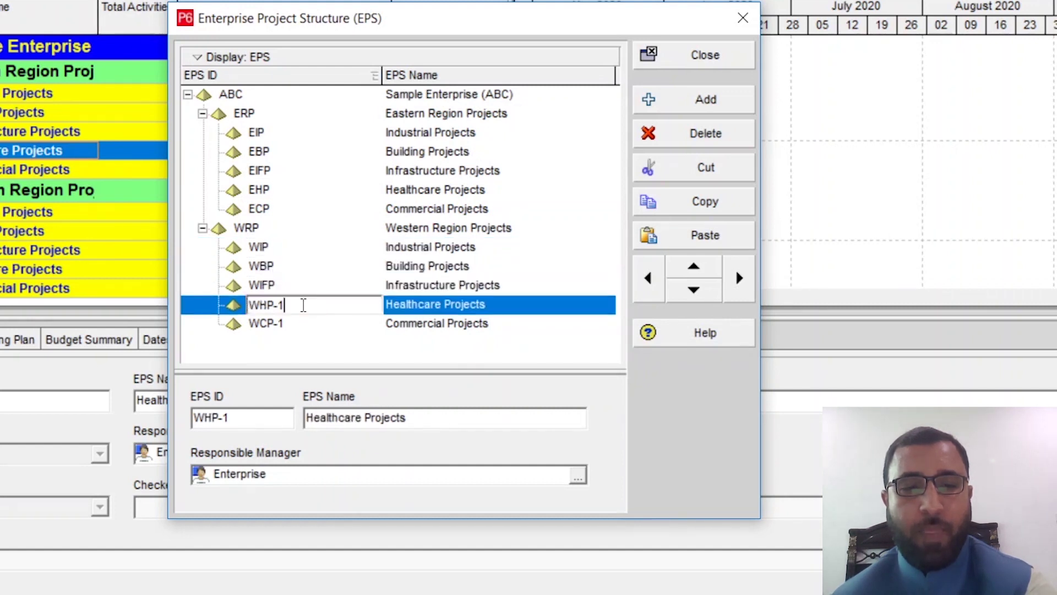
pyautogui.press('BackSpace')
pyautogui.press('BackSpace')
pyautogui.click(303, 325)
pyautogui.press('BackSpace')
pyautogui.press('BackSpace')
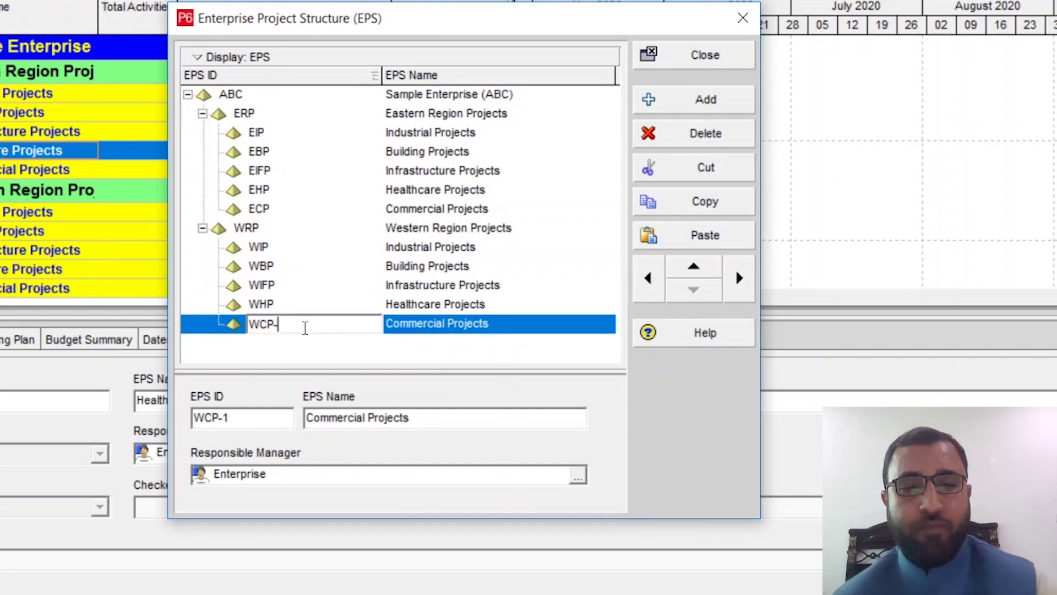
pyautogui.click(329, 310)
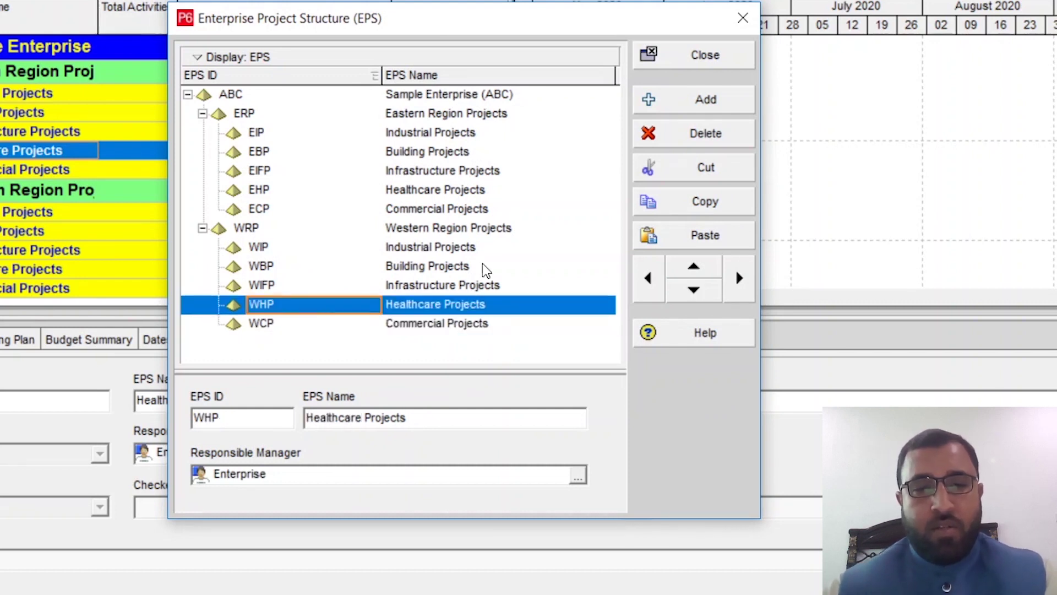
pyautogui.click(452, 247)
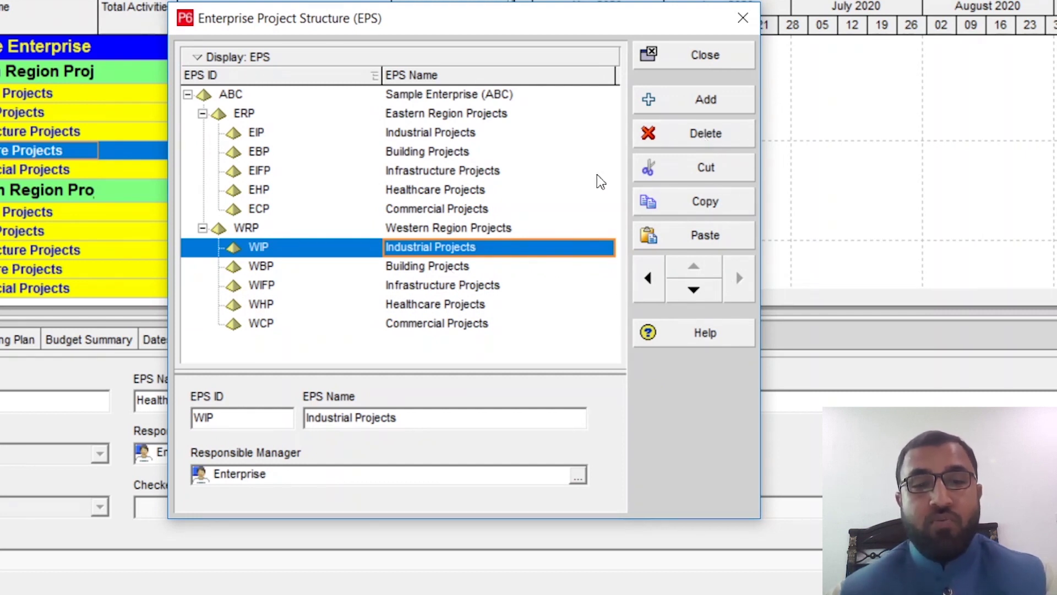
pyautogui.click(470, 192)
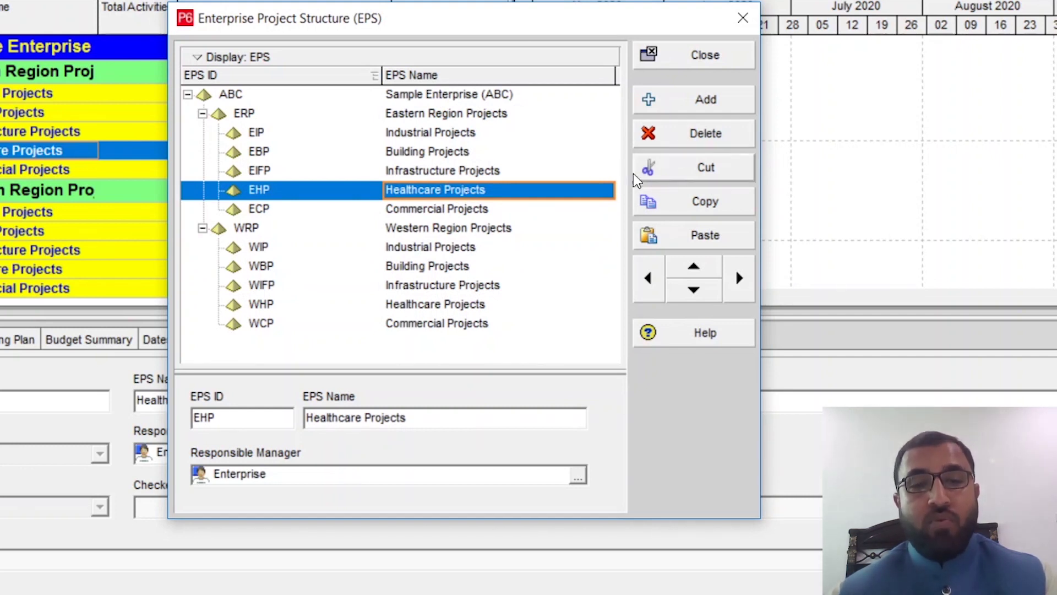
pyautogui.click(432, 135)
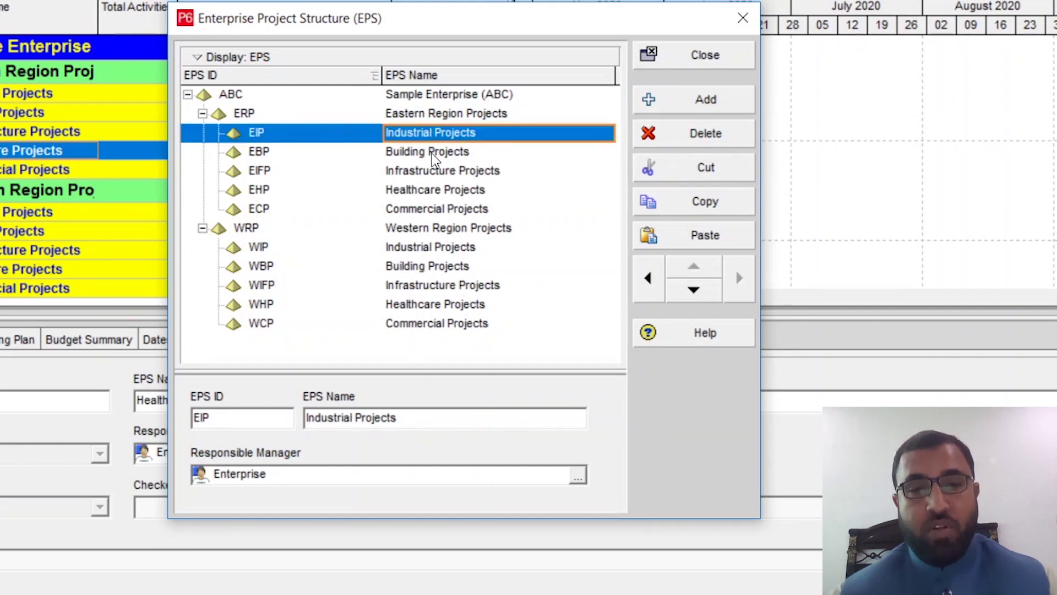
pyautogui.moveTo(432, 157); pyautogui.dragTo(439, 214)
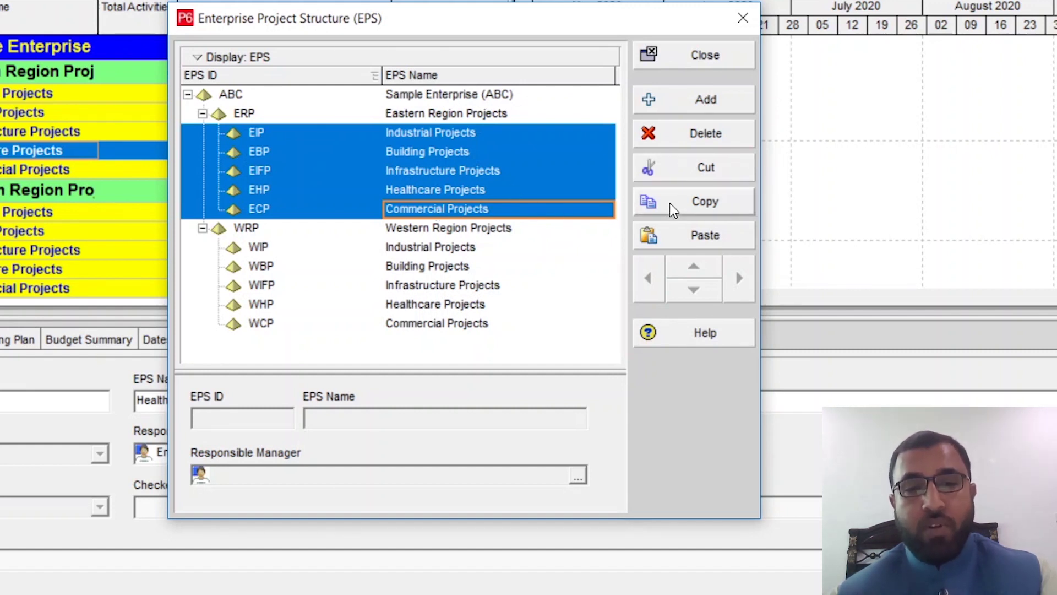
pyautogui.click(465, 228)
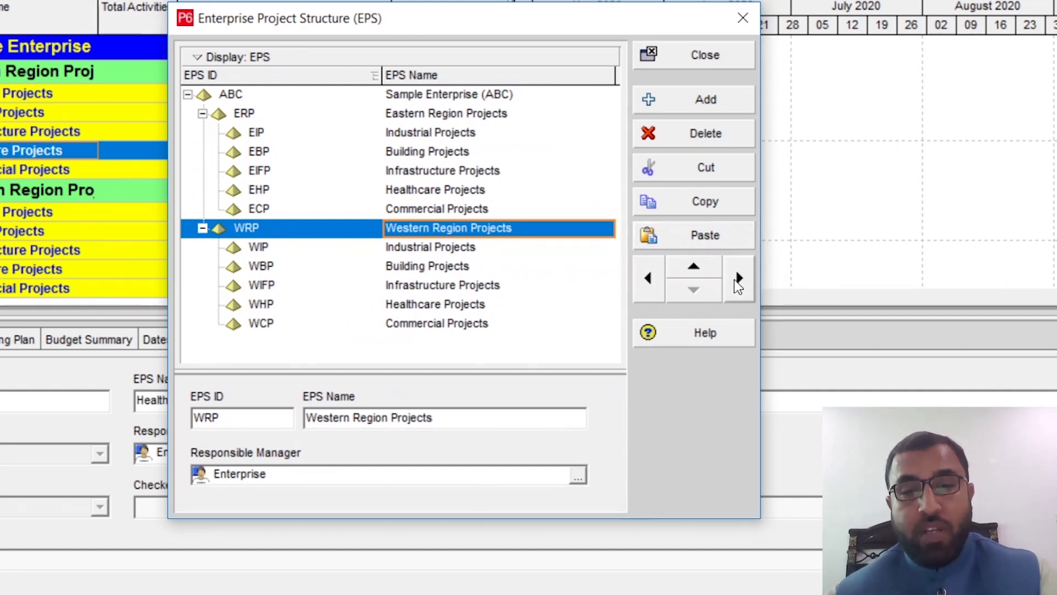
pyautogui.click(457, 271)
# Step: Reorder the Western Region nodes so that Commercial Projects sits between Infrastructure Projects and Healthcare Projects
pyautogui.click(455, 325)
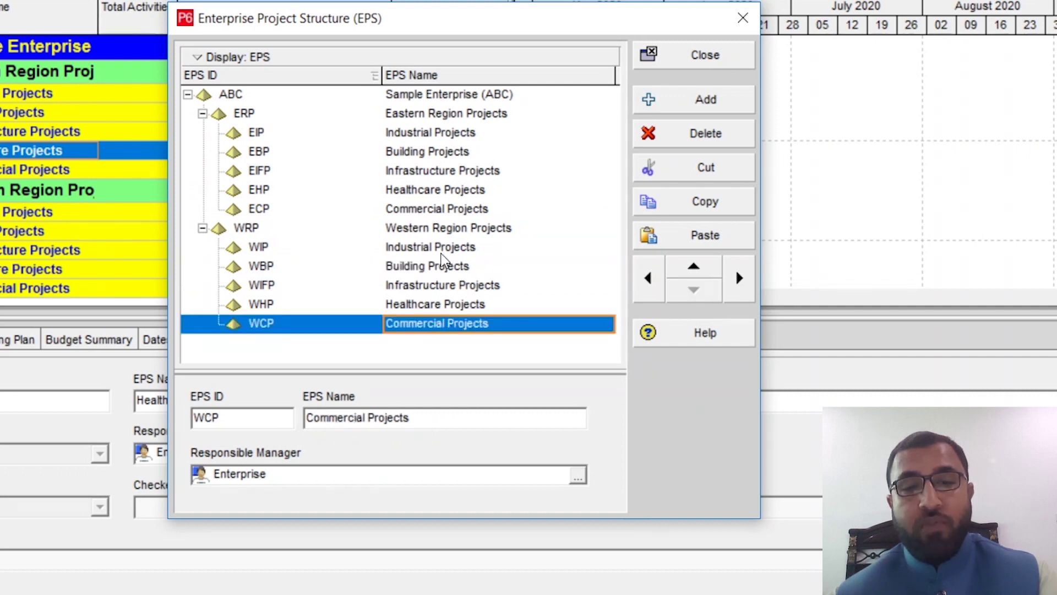
pyautogui.click(693, 268)
pyautogui.click(692, 268)
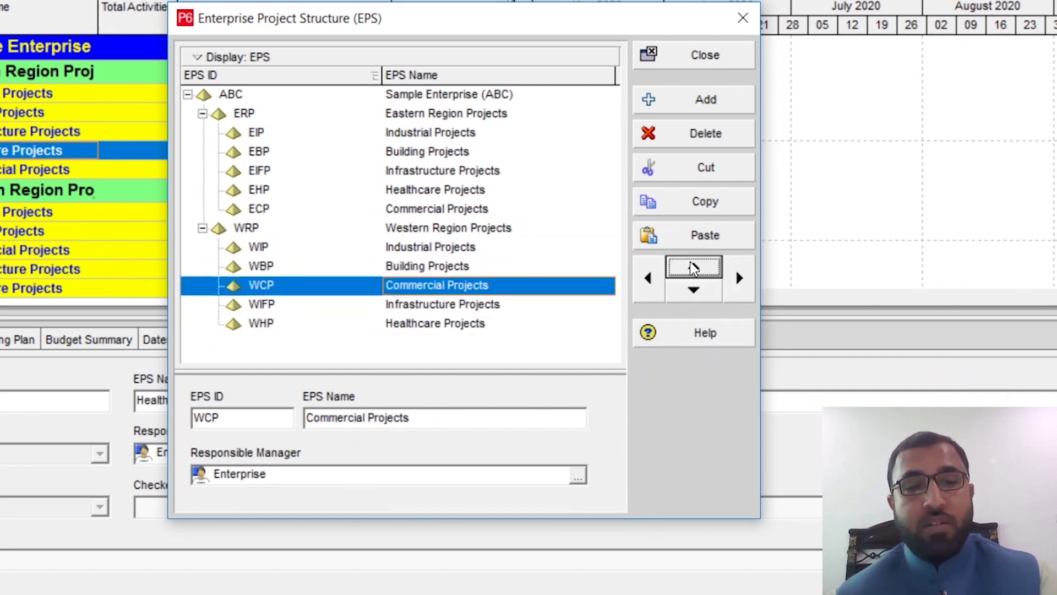
pyautogui.click(692, 268)
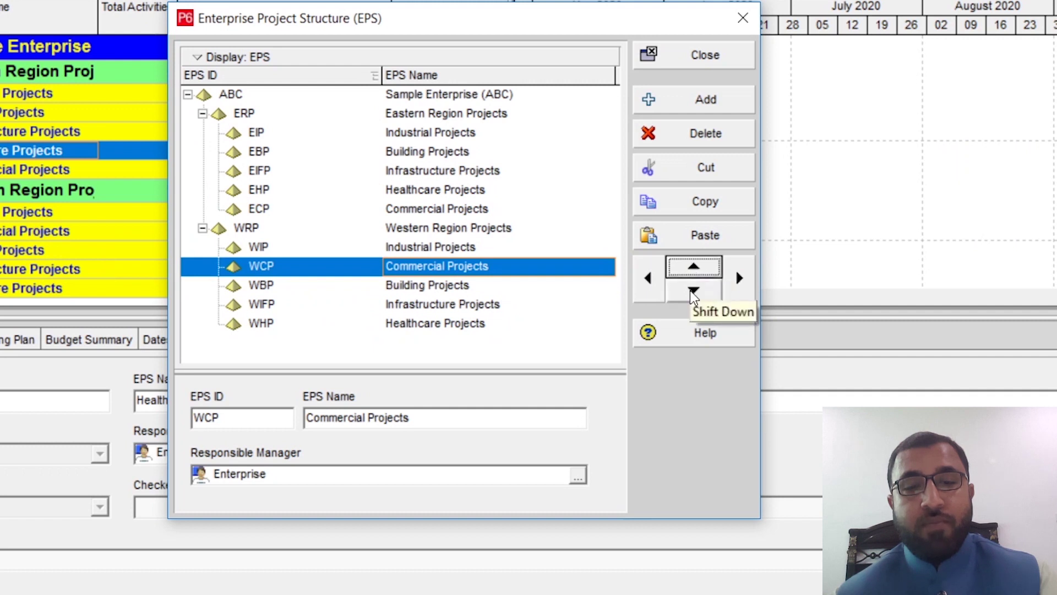
pyautogui.click(694, 288)
pyautogui.click(694, 288)
pyautogui.click(694, 269)
pyautogui.click(694, 287)
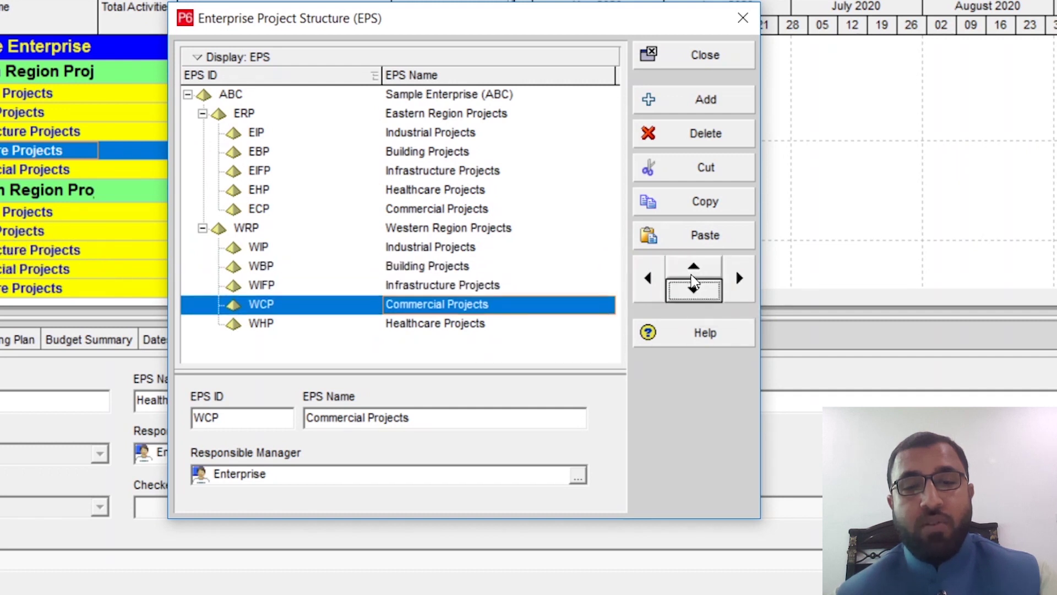
pyautogui.click(694, 270)
pyautogui.click(707, 289)
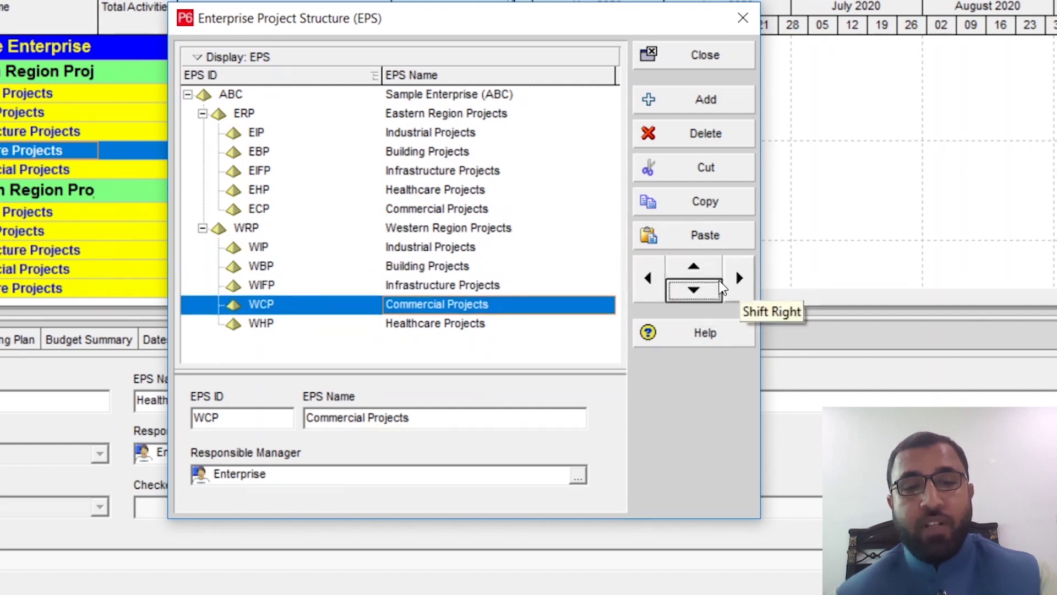
# Step: Try nesting the Western Region's Infrastructure Projects under Building Projects, and return it to its original level
pyautogui.click(432, 287)
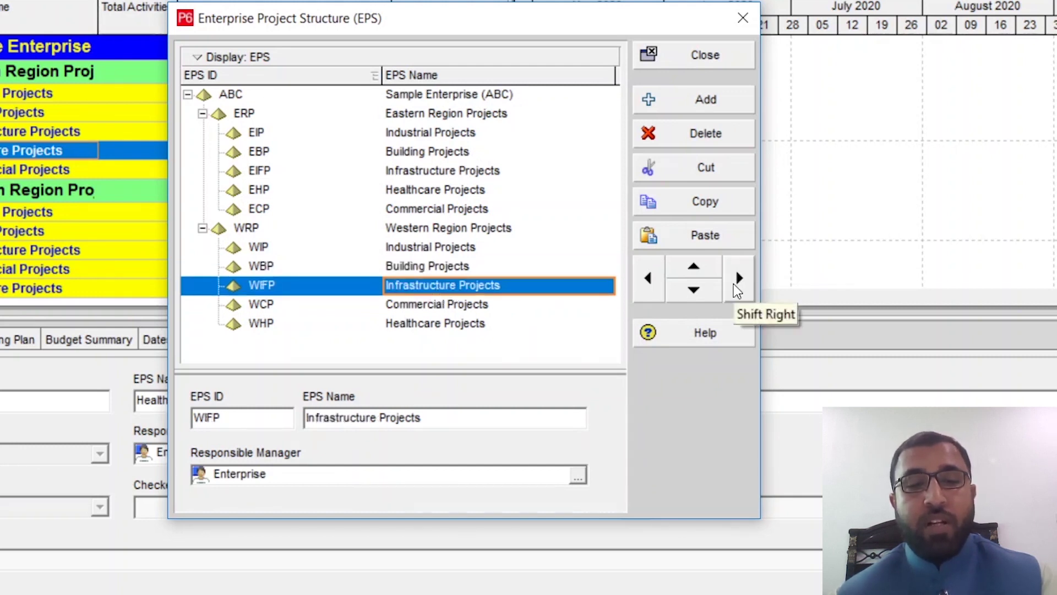
pyautogui.click(738, 291)
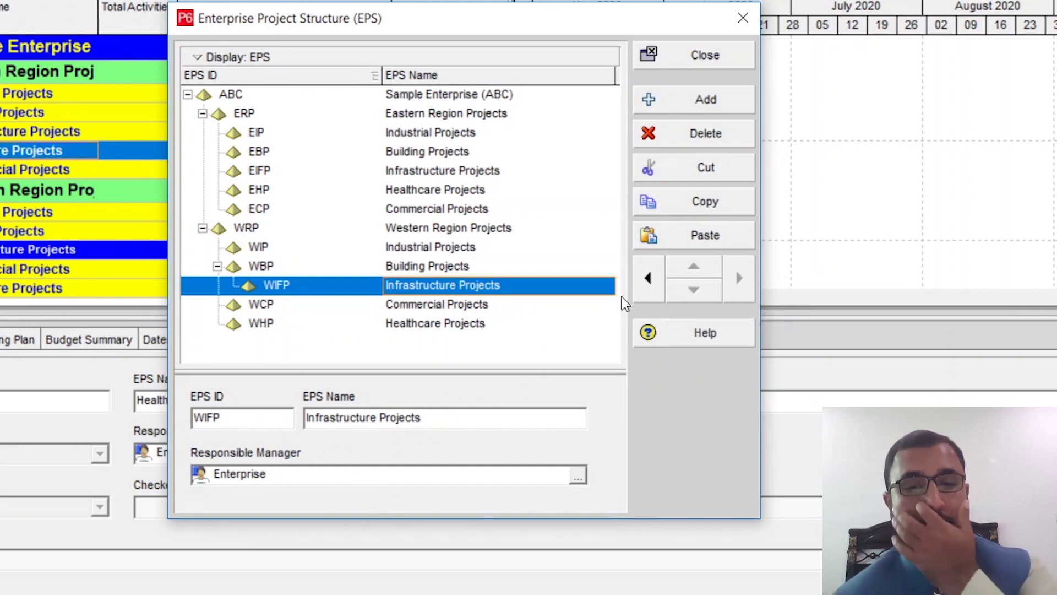
pyautogui.click(648, 288)
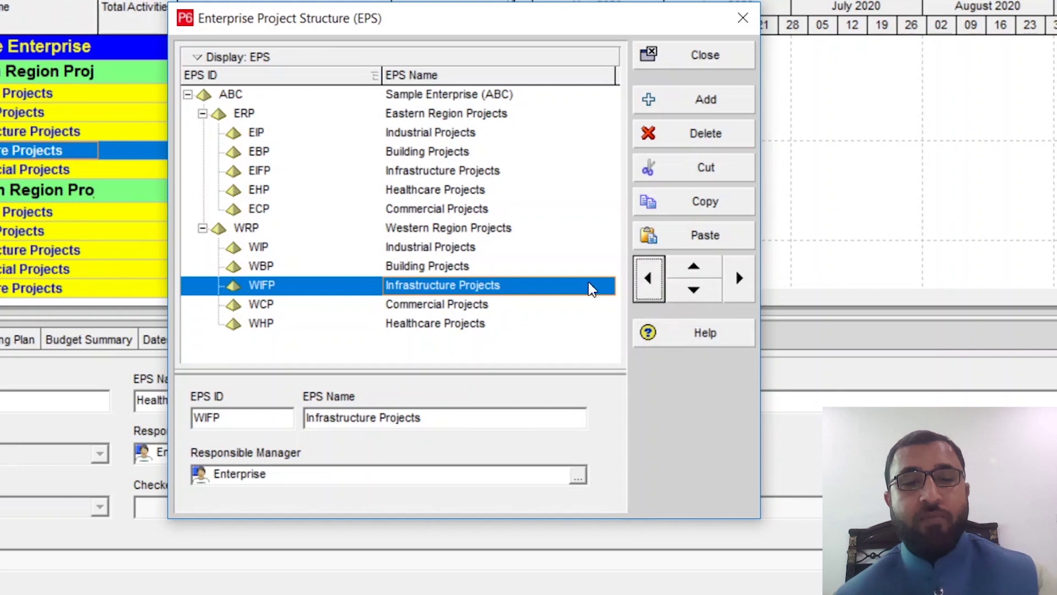
pyautogui.click(431, 272)
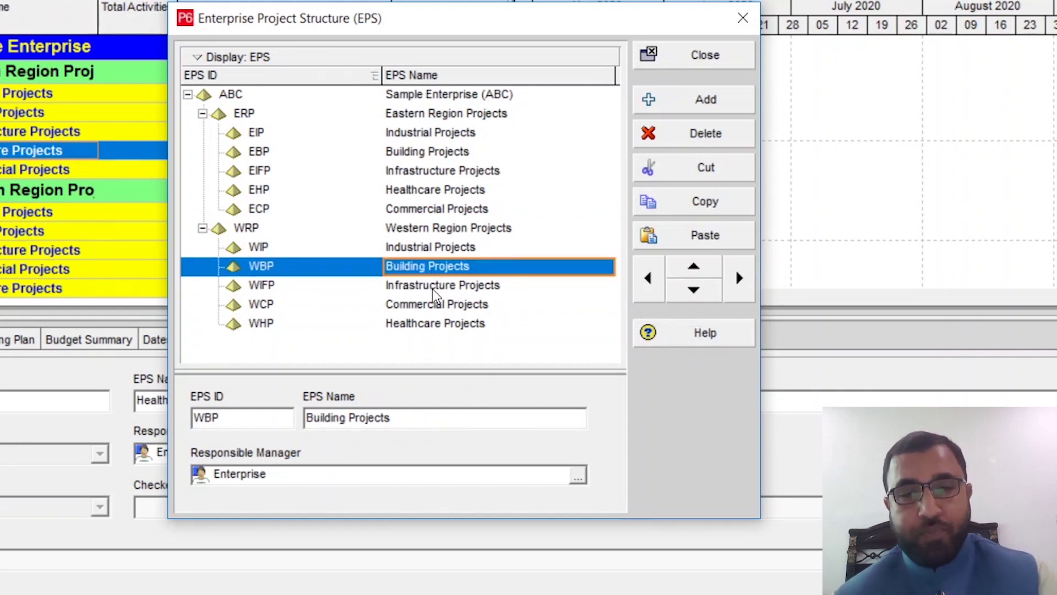
pyautogui.click(437, 285)
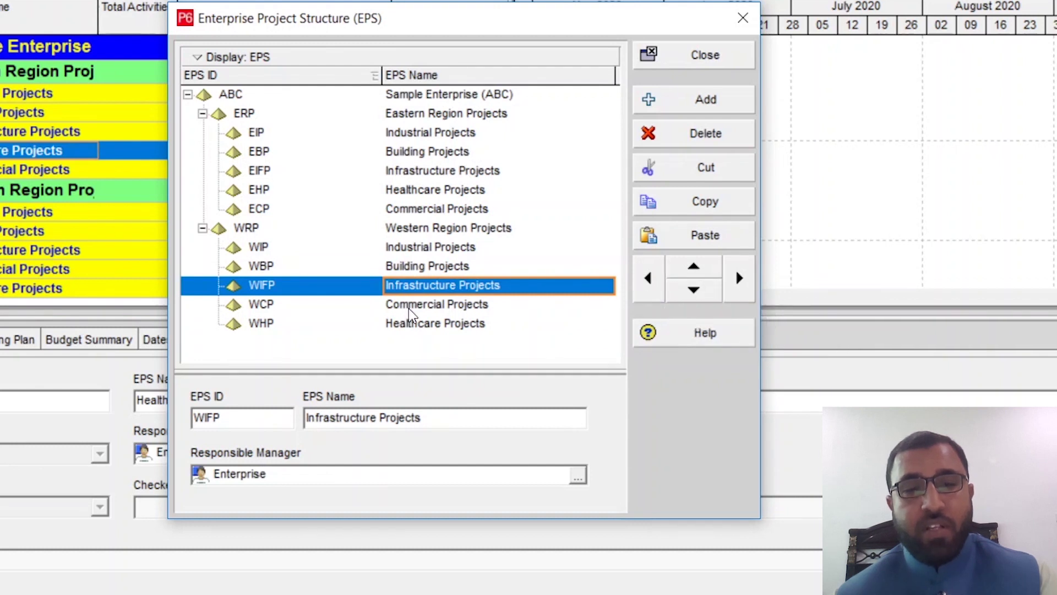
pyautogui.click(423, 268)
pyautogui.click(421, 290)
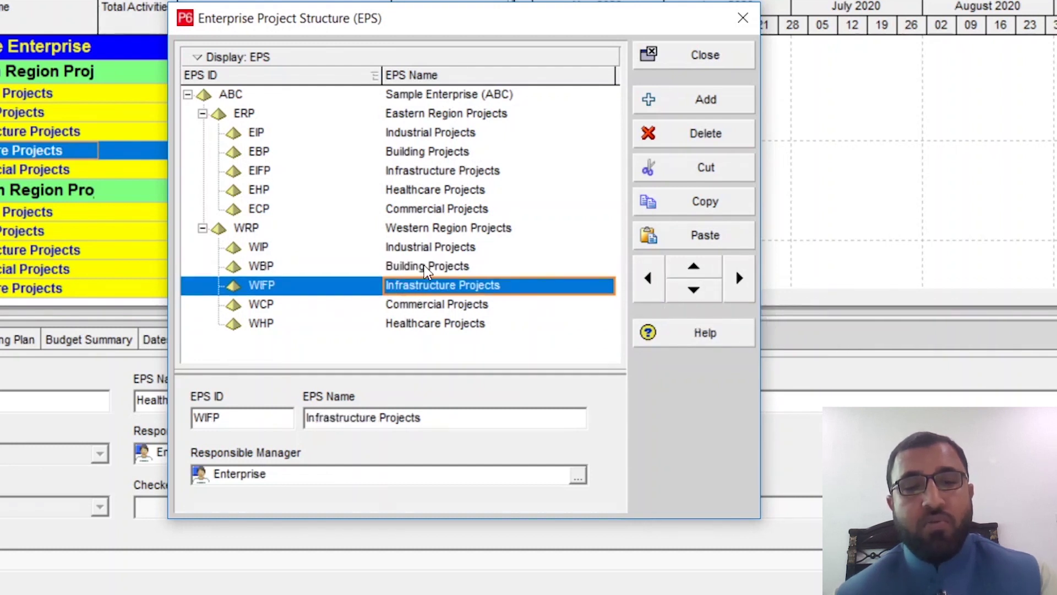
pyautogui.click(429, 268)
pyautogui.click(432, 251)
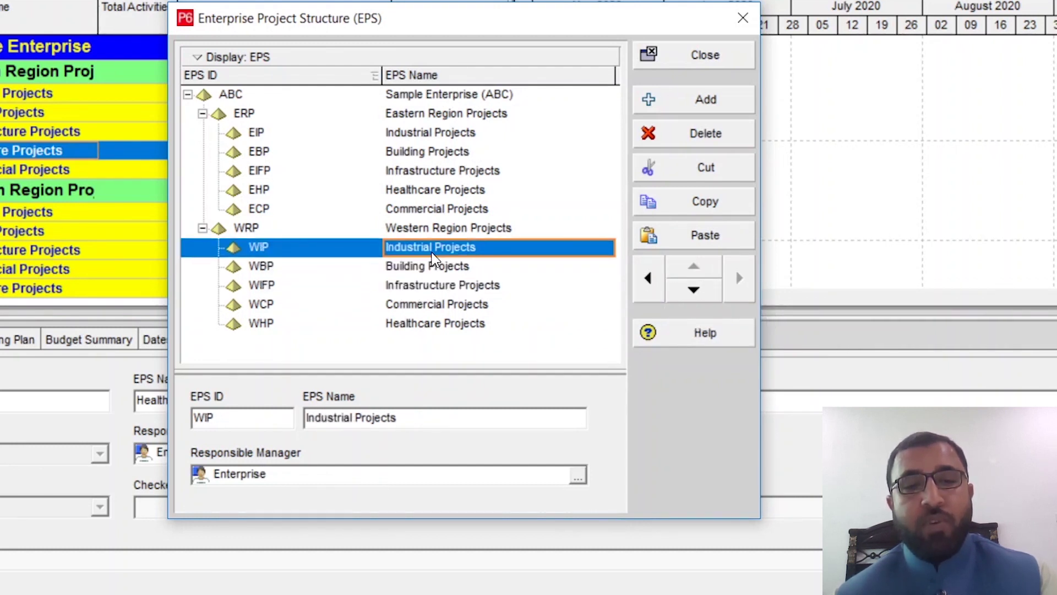
pyautogui.click(431, 269)
pyautogui.click(451, 230)
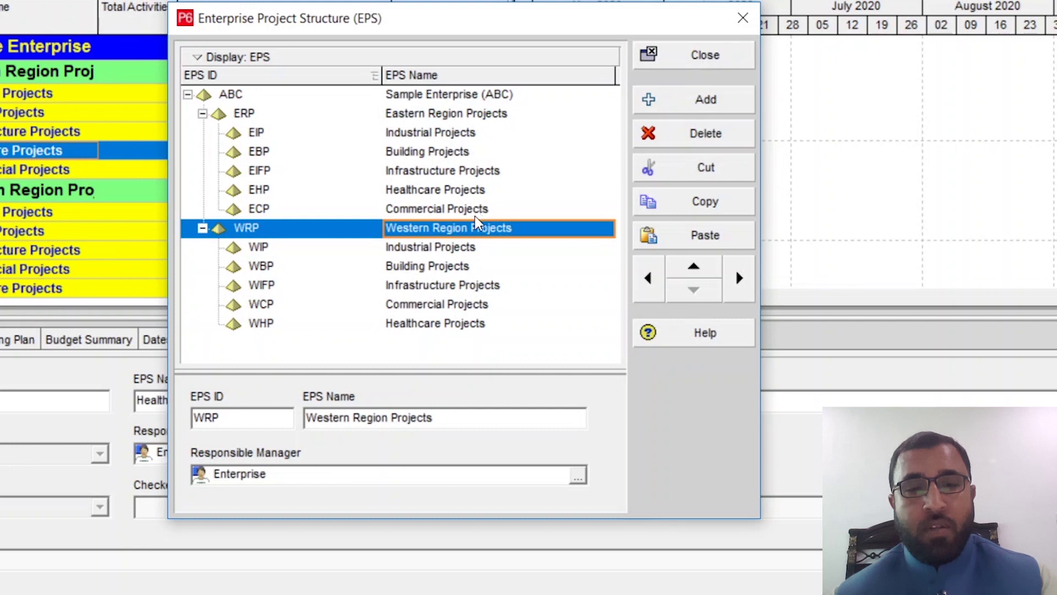
pyautogui.click(436, 249)
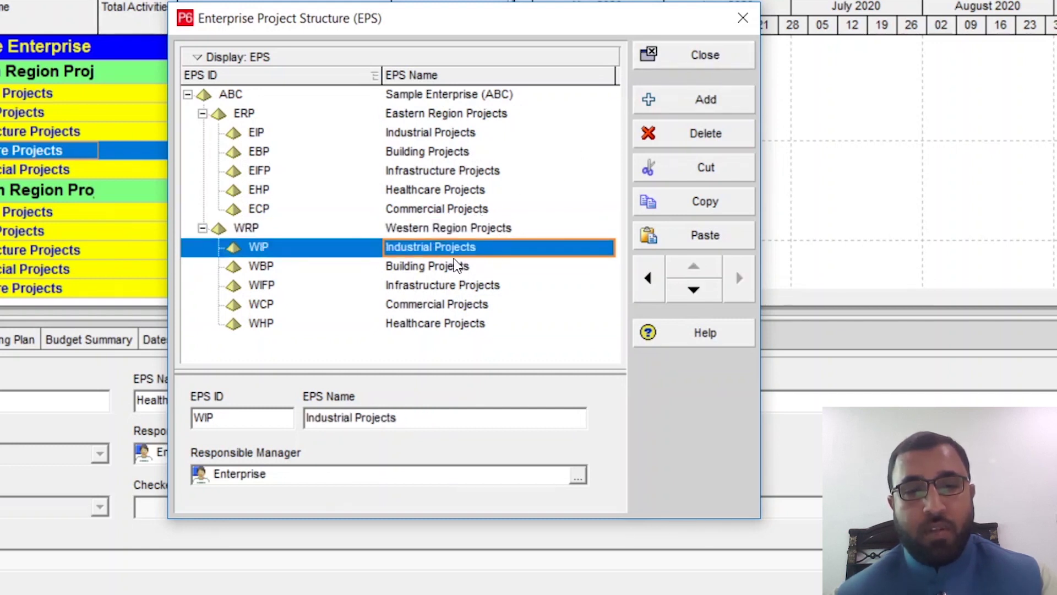
pyautogui.click(443, 269)
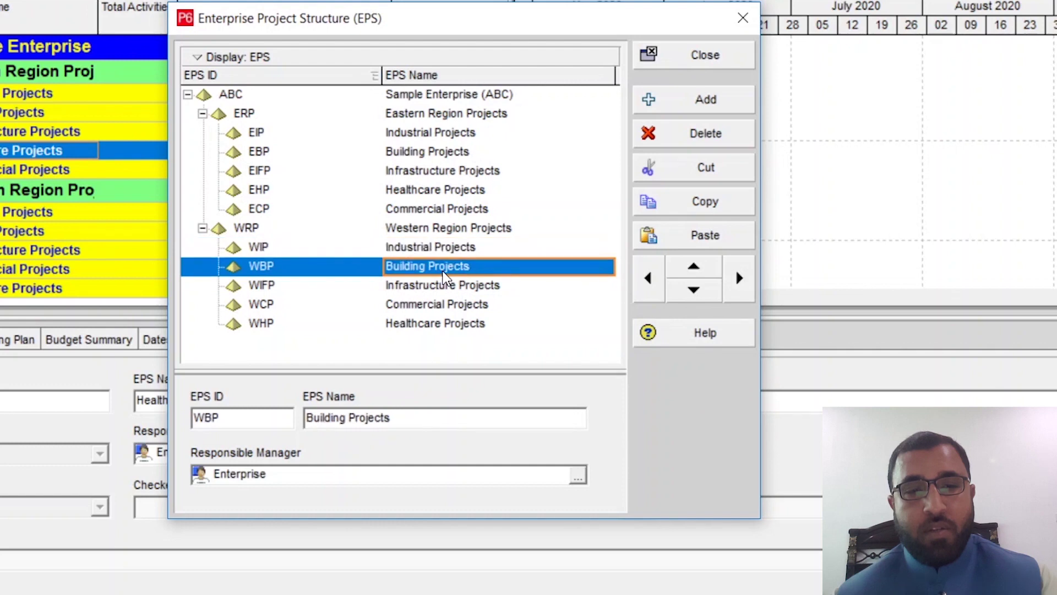
# Step: Close the Enterprise Project Structure dialog, switch to PowerPoint and present the slide on creating a new project baseline from scratch
pyautogui.click(710, 65)
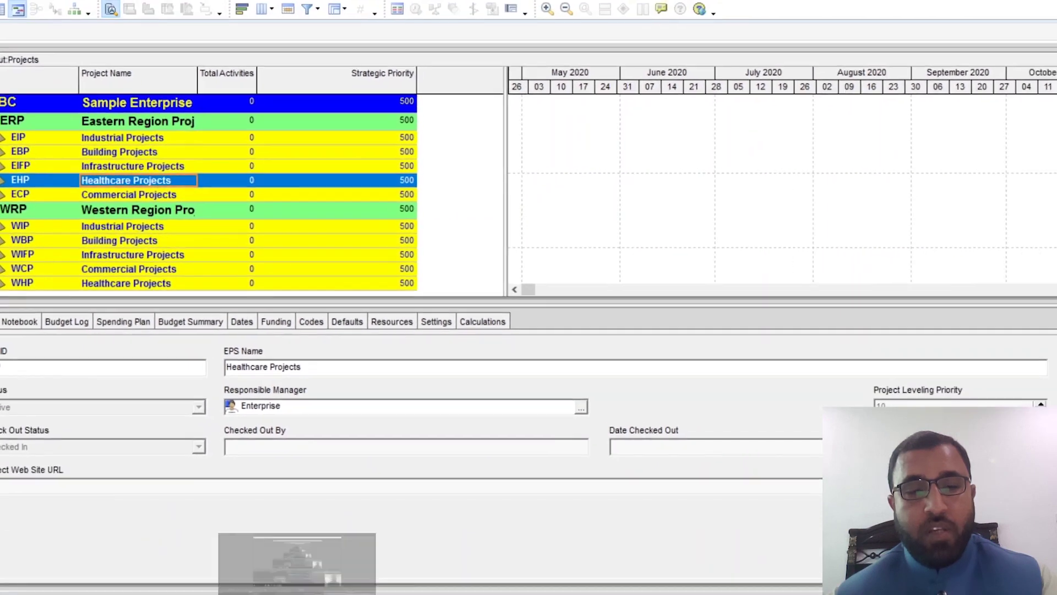
pyautogui.moveTo(330, 585)
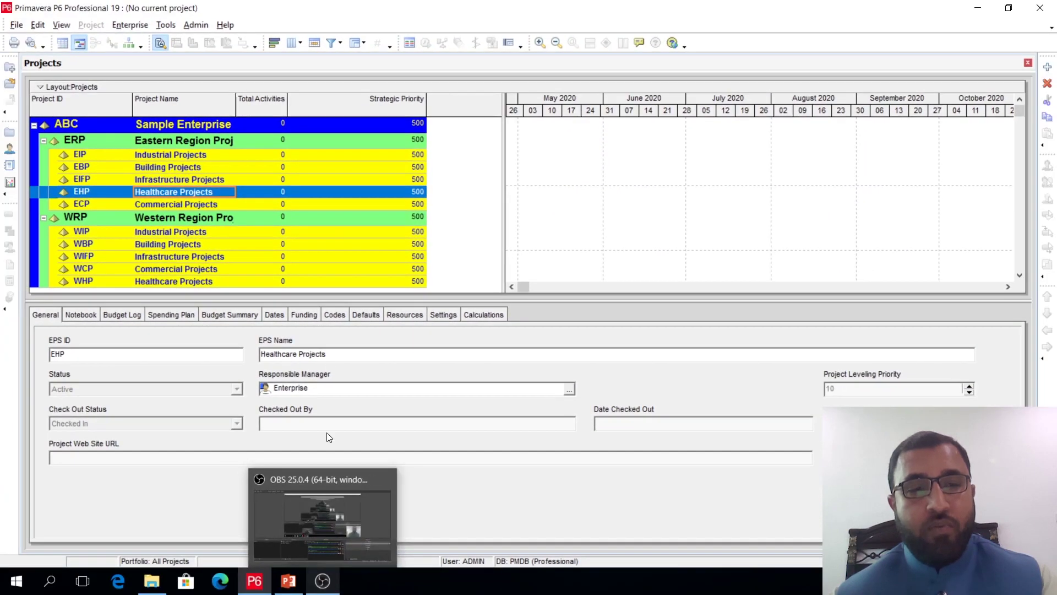
pyautogui.click(288, 581)
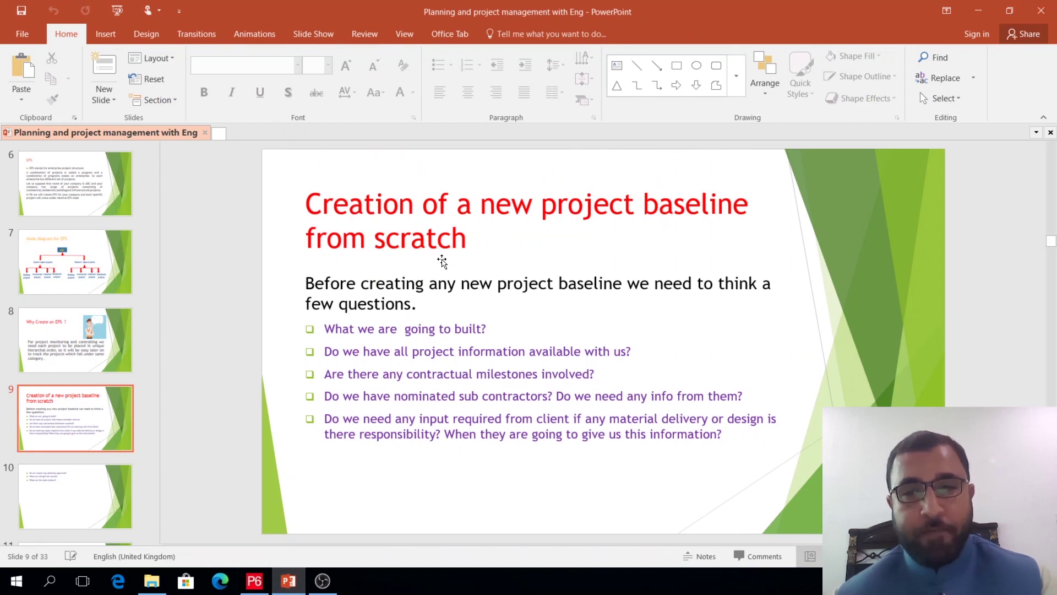
pyautogui.hotkey('shift', 'F5')
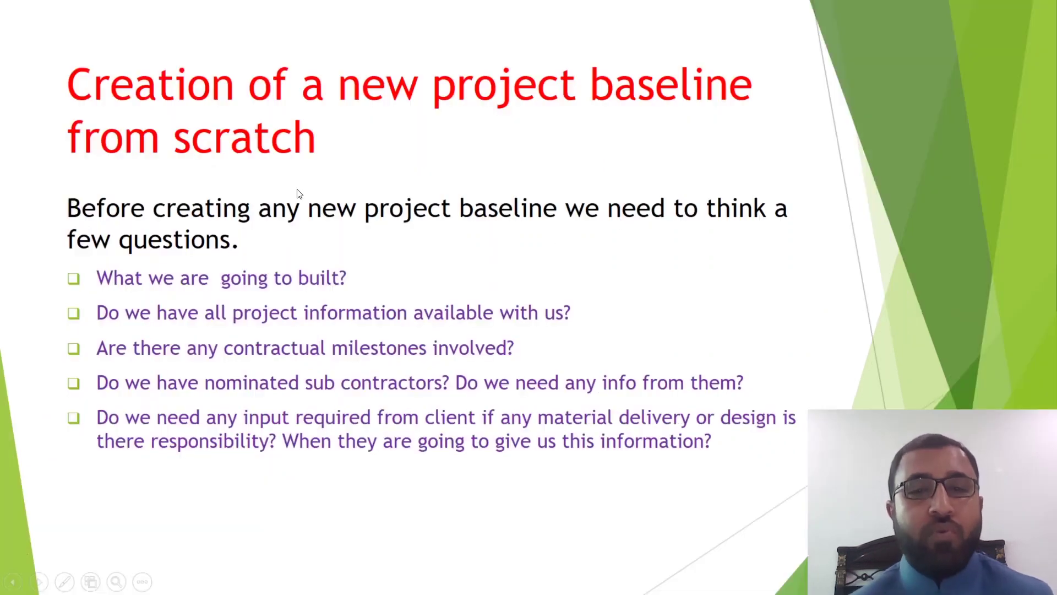
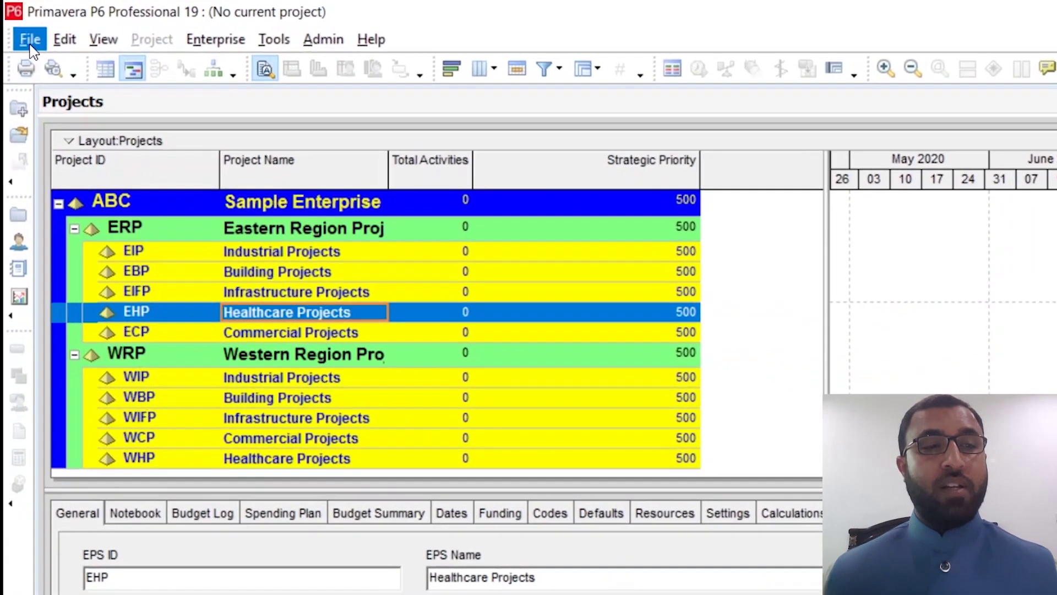
# Step: Start creating a new project in Primavera P6, keep Sample Enterprise (ABC) as its EPS and proceed to the project ID and name
pyautogui.click(30, 46)
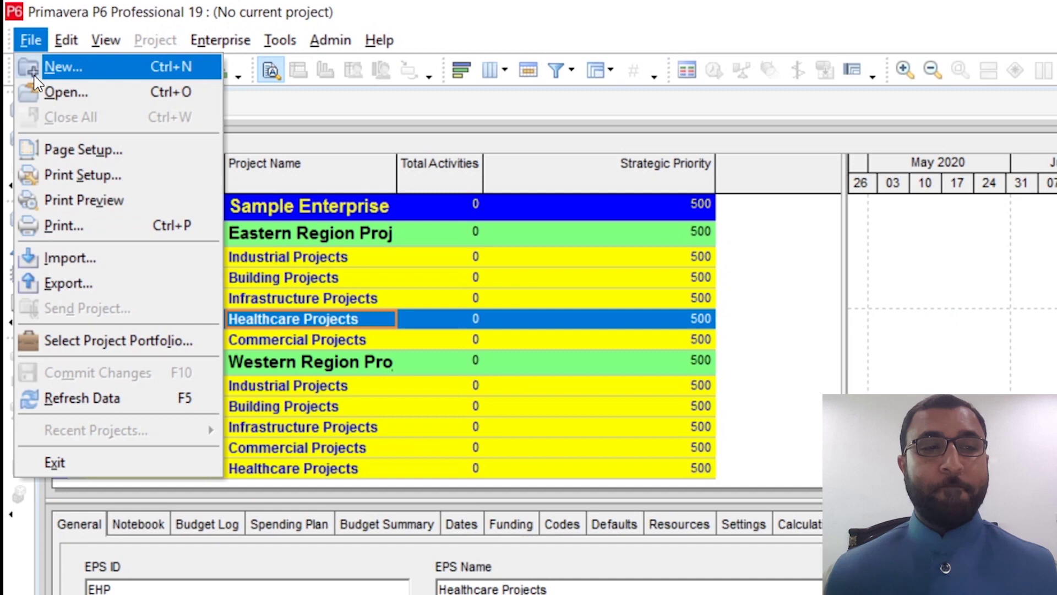
pyautogui.click(34, 77)
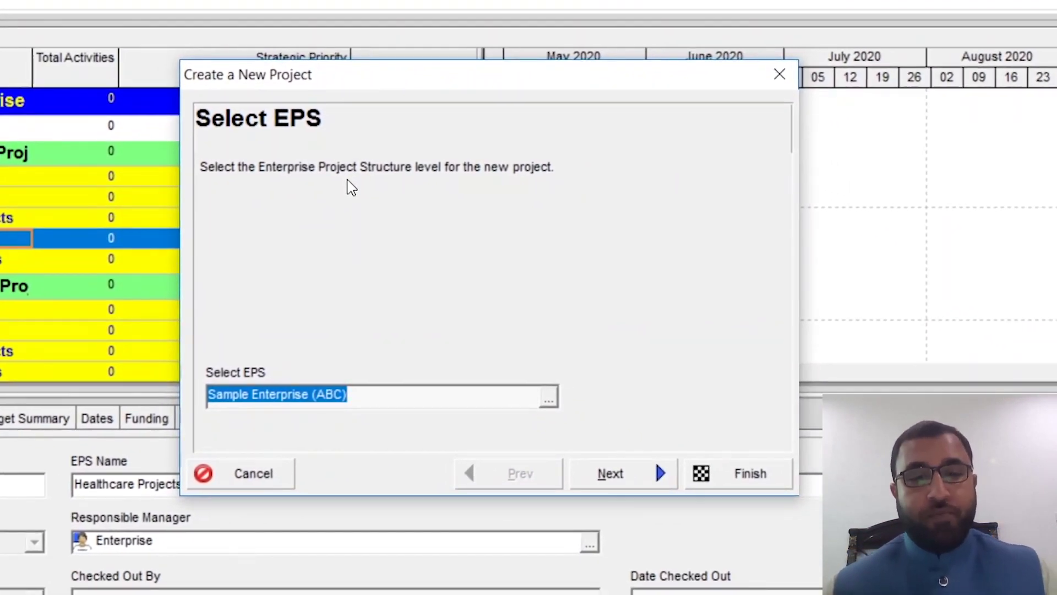
pyautogui.click(548, 399)
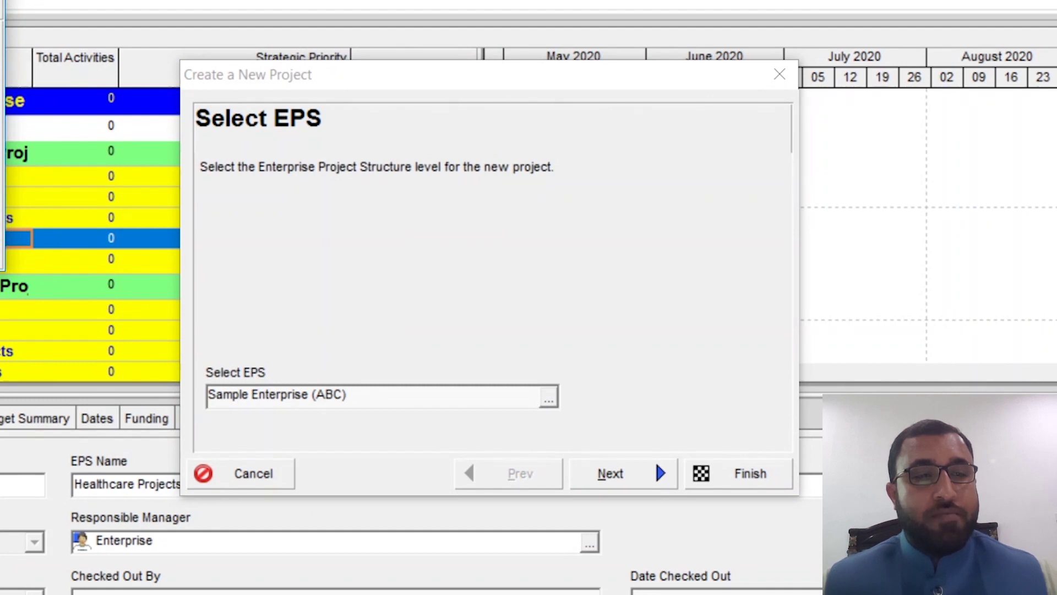
pyautogui.click(4, 67)
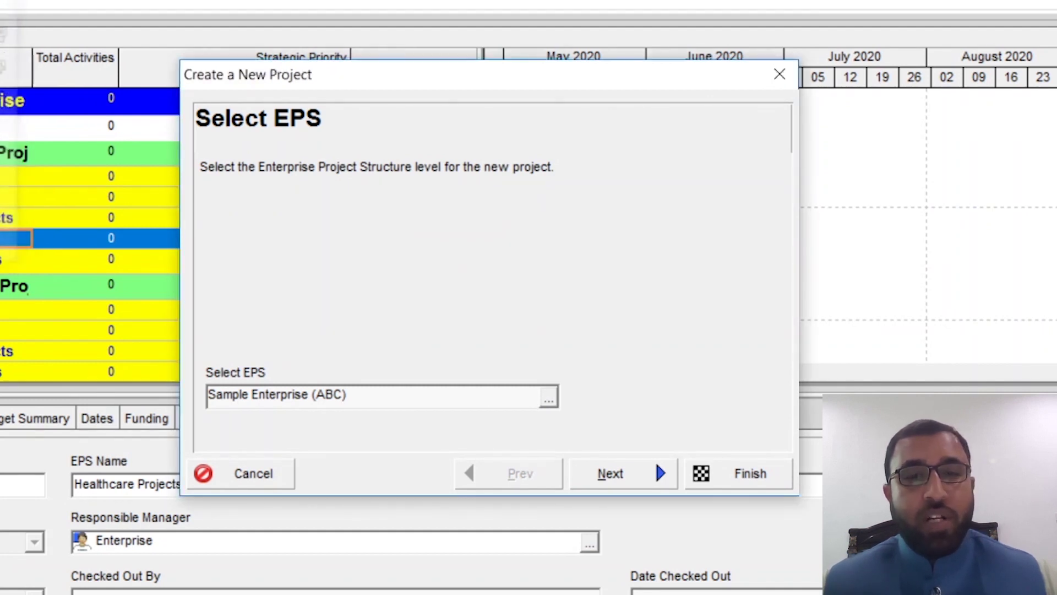
pyautogui.click(606, 485)
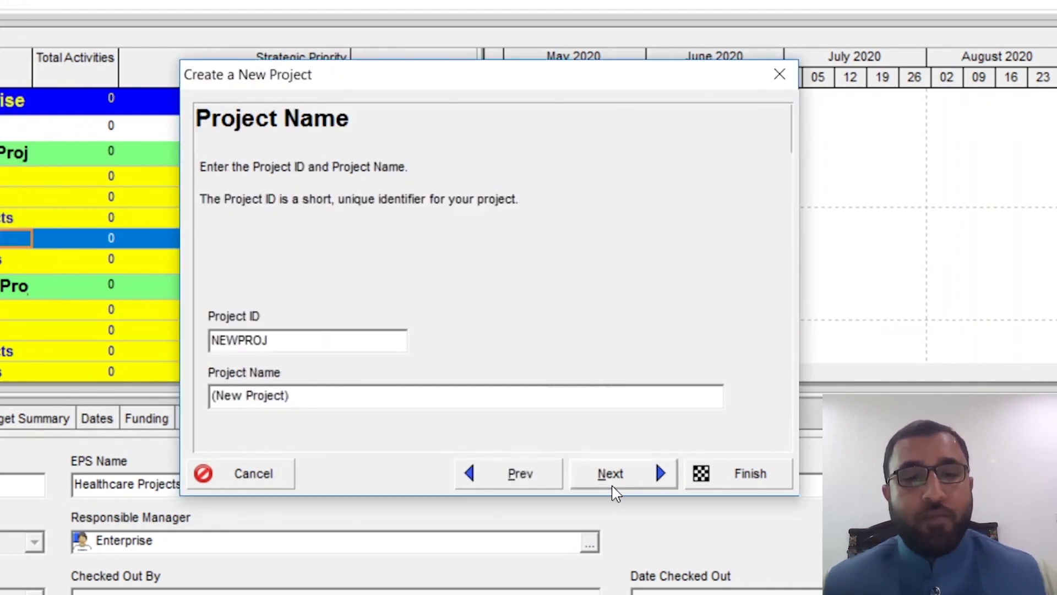
# Step: Set the new project's ID to XYZ and its name to Sample Construction Project, and proceed to the project dates
pyautogui.moveTo(288, 337); pyautogui.dragTo(175, 329)
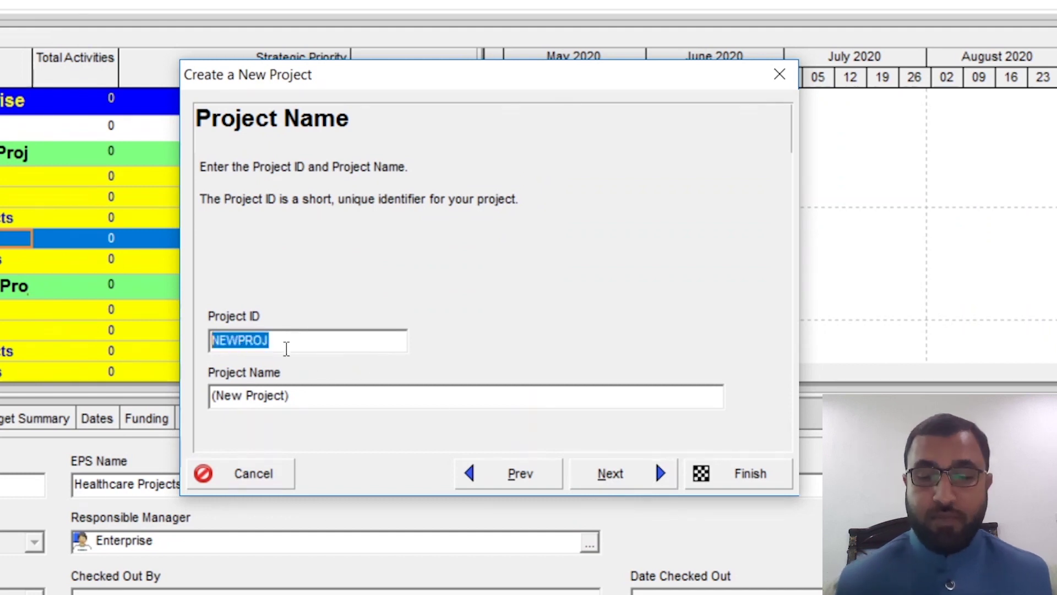
pyautogui.press('BackSpace')
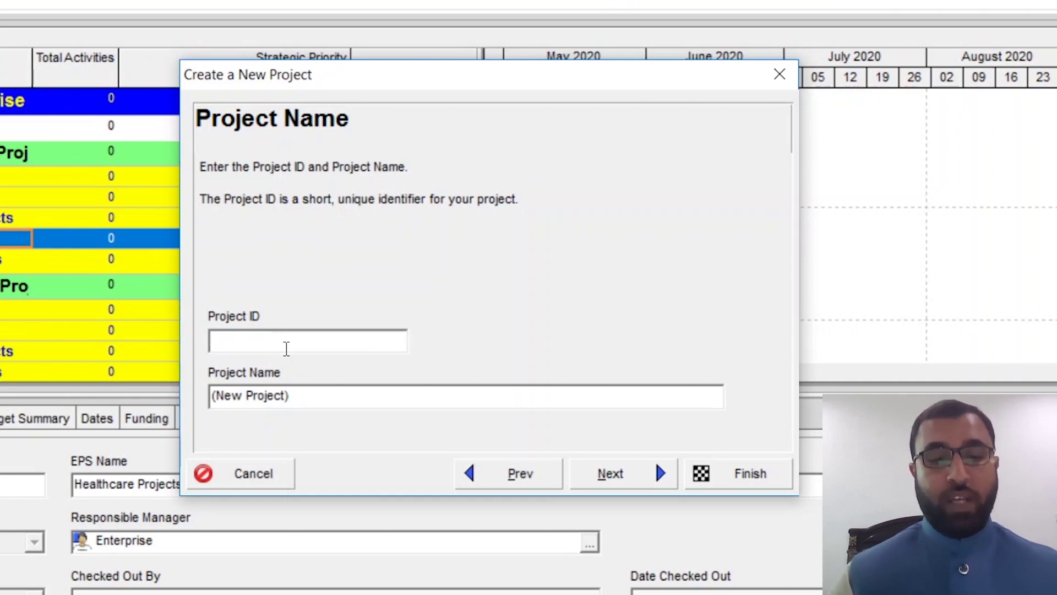
pyautogui.write('XYZ')
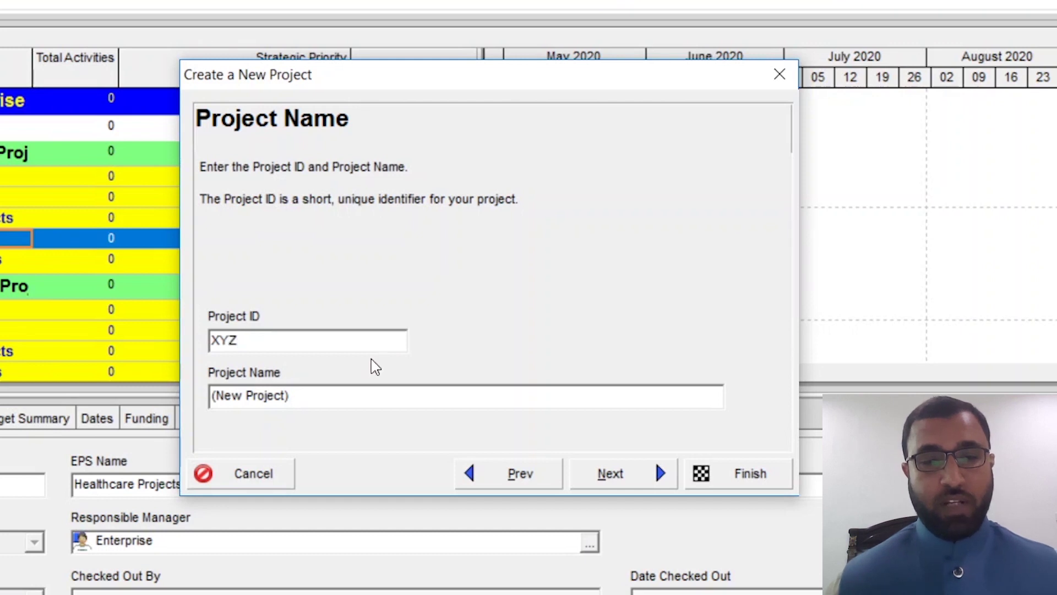
pyautogui.moveTo(326, 399); pyautogui.dragTo(224, 399)
pyautogui.moveTo(314, 403); pyautogui.dragTo(182, 395)
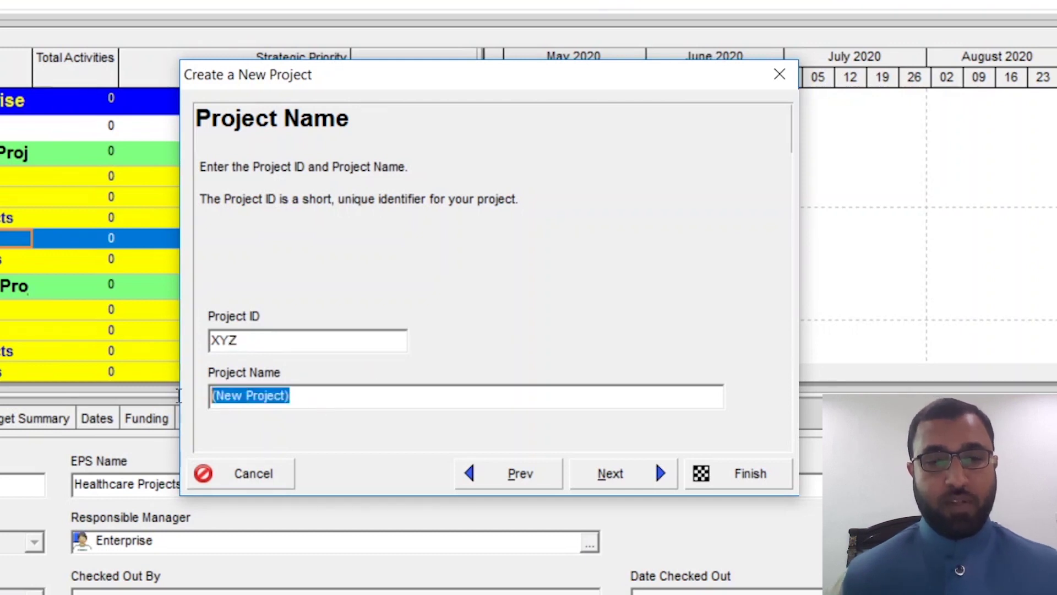
pyautogui.write('Sam')
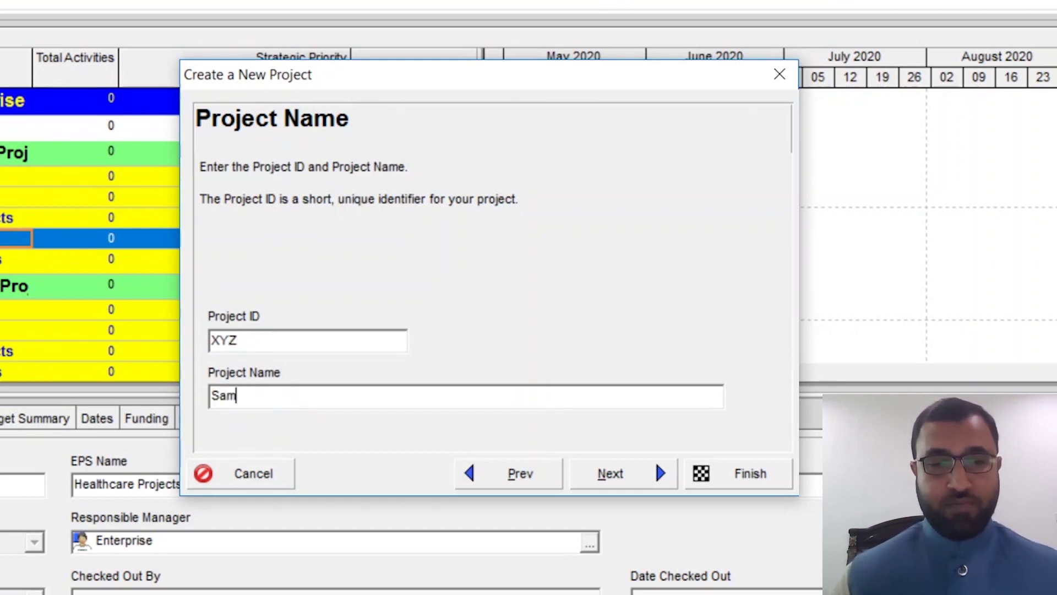
pyautogui.write('ple Construction Project')
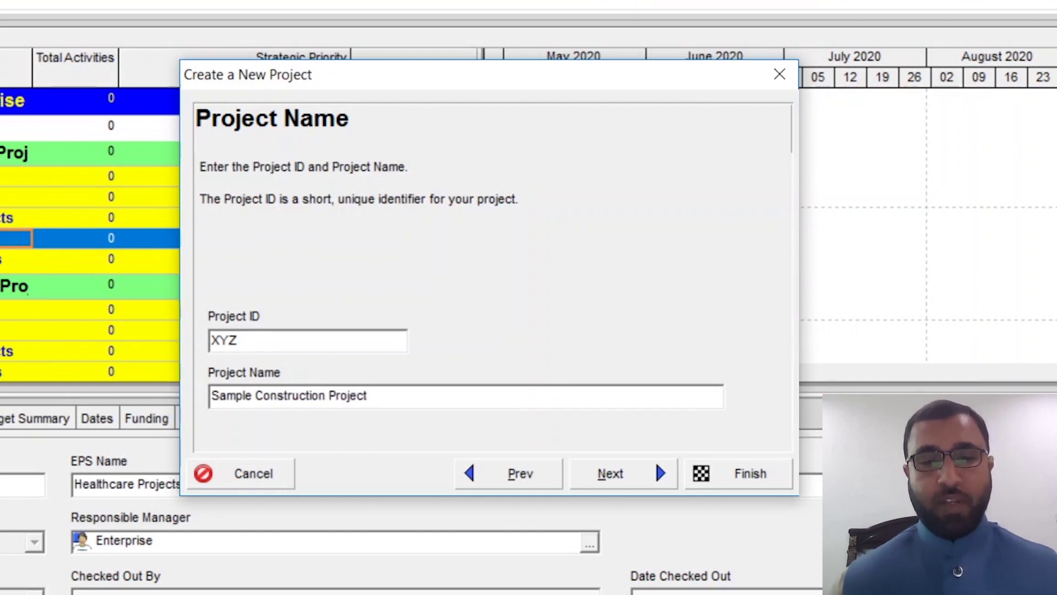
pyautogui.click(605, 475)
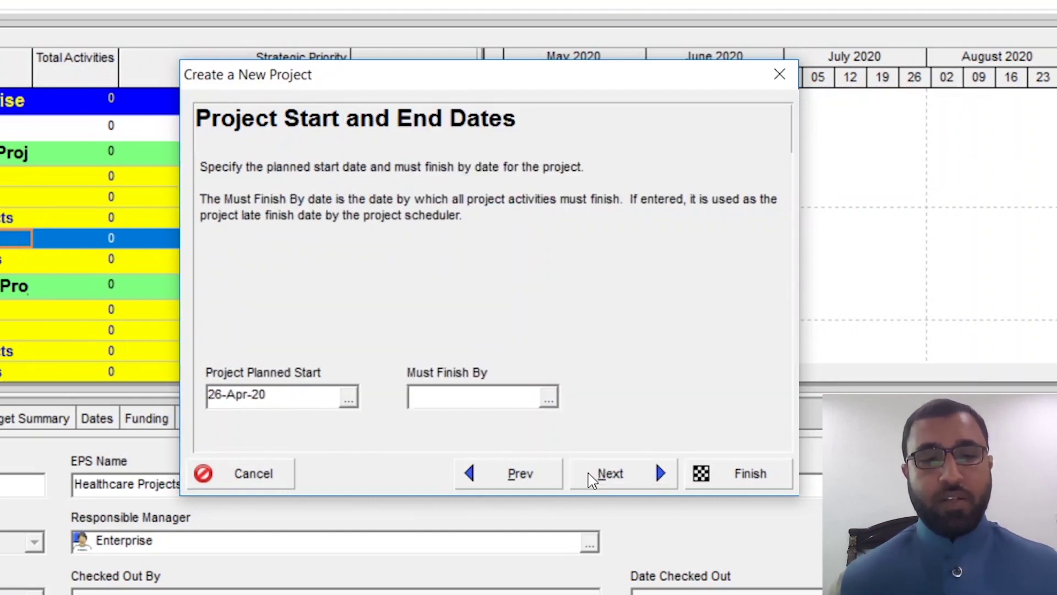
# Step: Set the Project Planned Start to 01-May-20
pyautogui.click(349, 398)
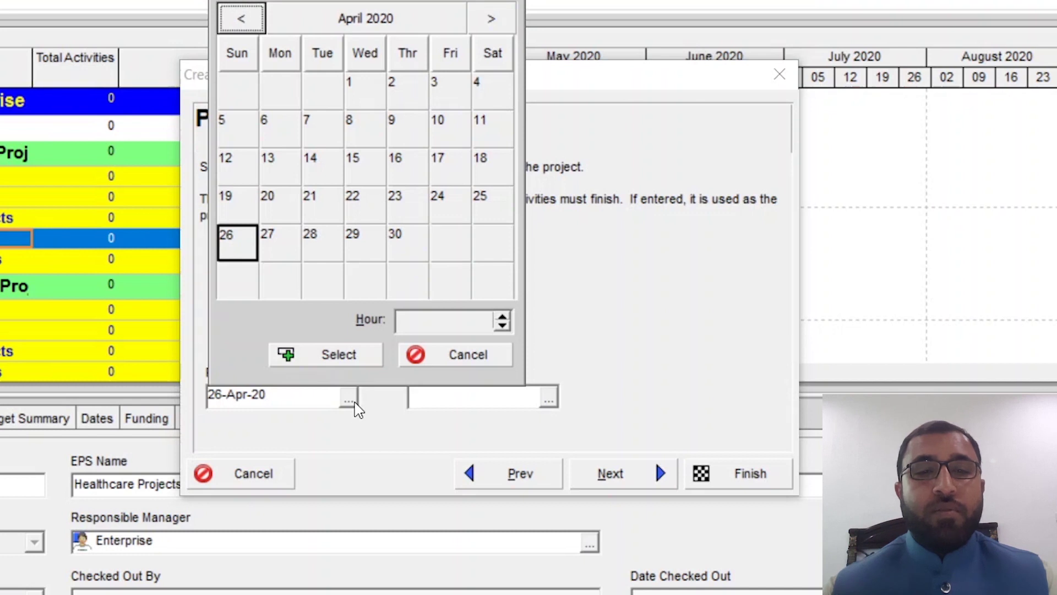
pyautogui.click(491, 19)
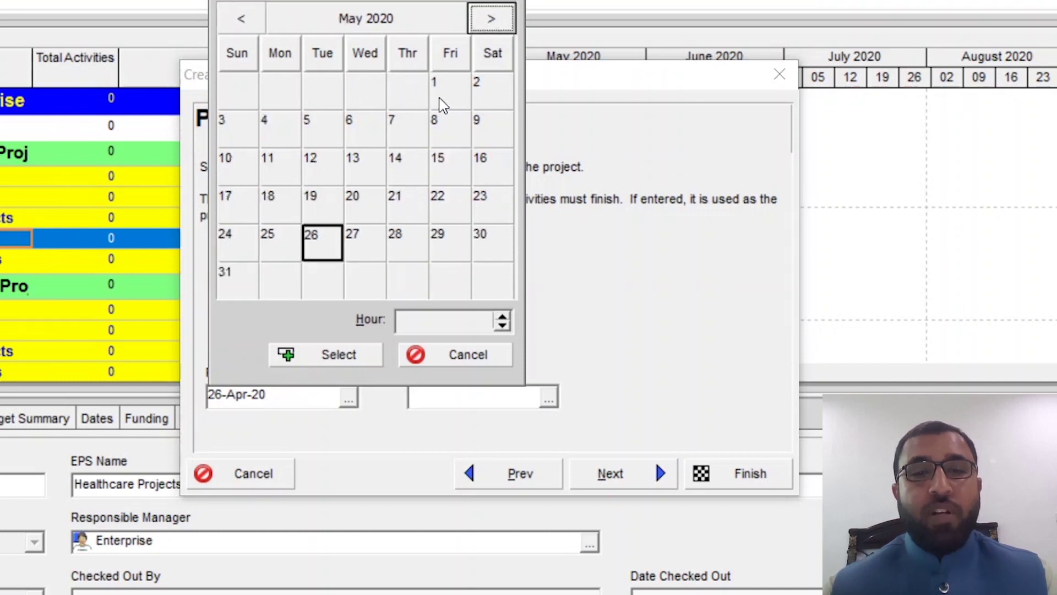
pyautogui.doubleClick(454, 91)
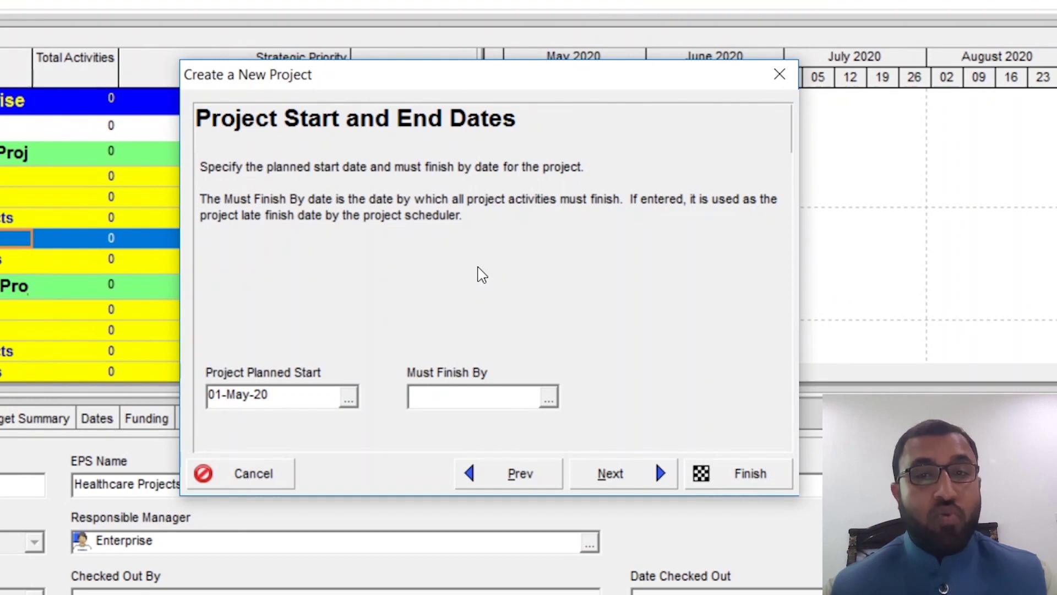
# Step: Set the Must Finish By date to 31-May-21 and finish creating the project with the remaining wizard settings at their defaults
pyautogui.click(550, 398)
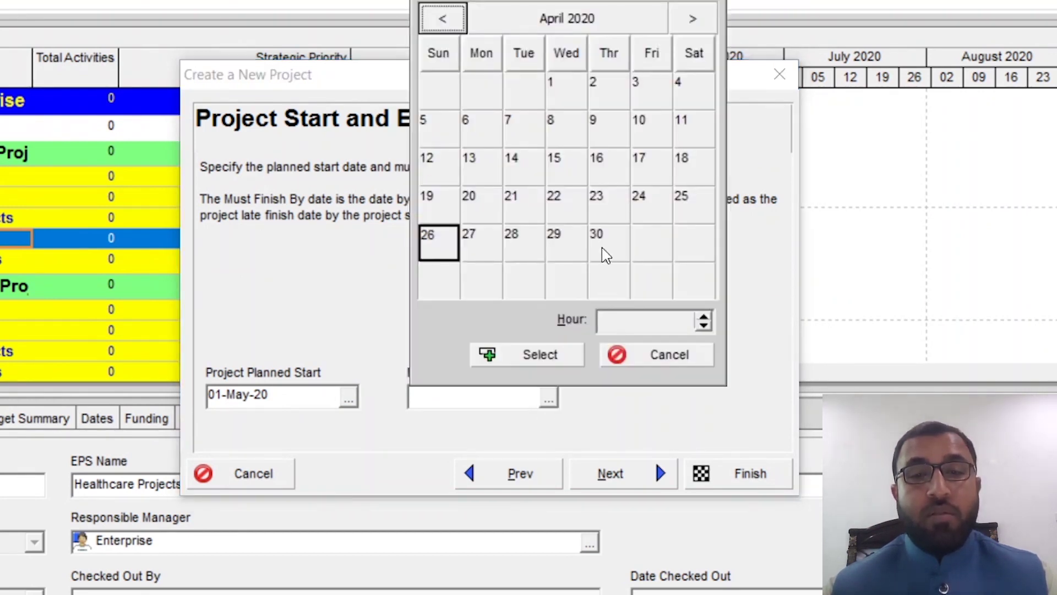
pyautogui.click(693, 22)
pyautogui.click(693, 22)
pyautogui.click(695, 25)
pyautogui.click(696, 25)
pyautogui.click(695, 25)
pyautogui.click(695, 25)
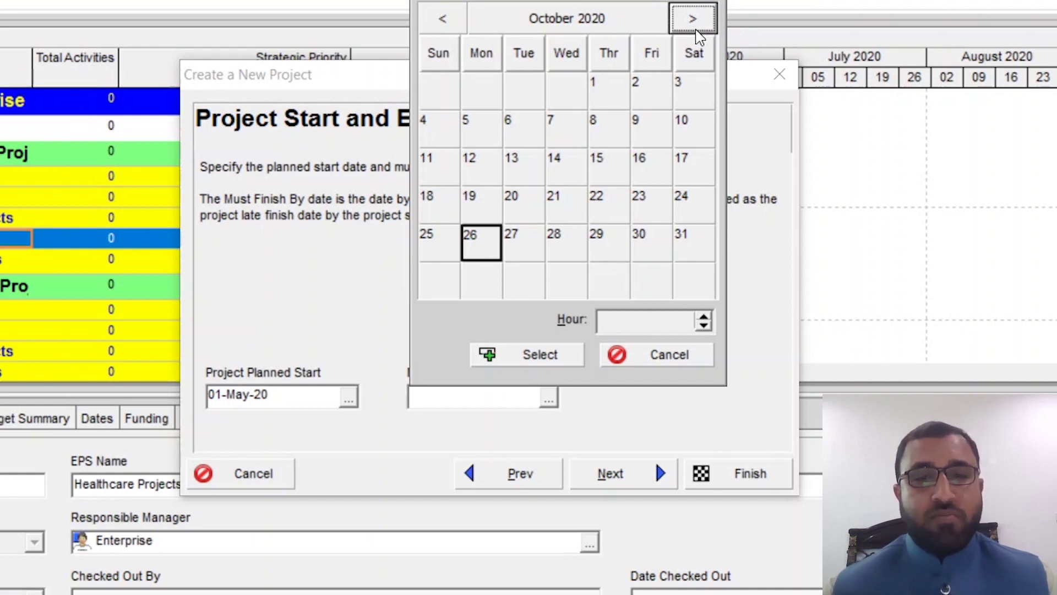
pyautogui.click(696, 28)
pyautogui.click(696, 31)
pyautogui.click(696, 31)
pyautogui.click(696, 31)
pyautogui.click(696, 30)
pyautogui.click(696, 31)
pyautogui.click(696, 30)
pyautogui.click(697, 31)
pyautogui.click(445, 21)
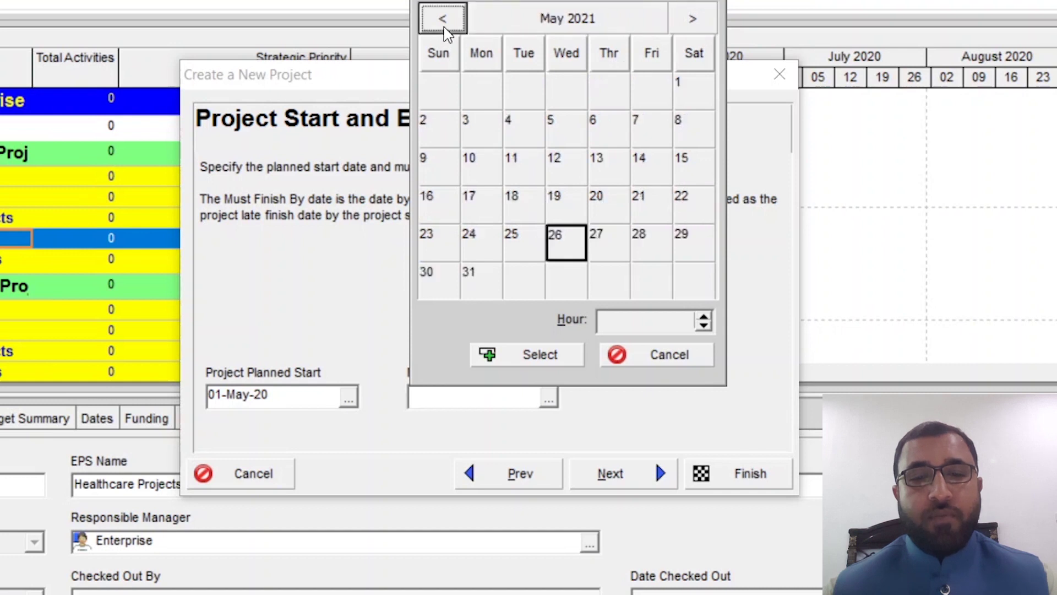
pyautogui.click(568, 22)
pyautogui.click(568, 22)
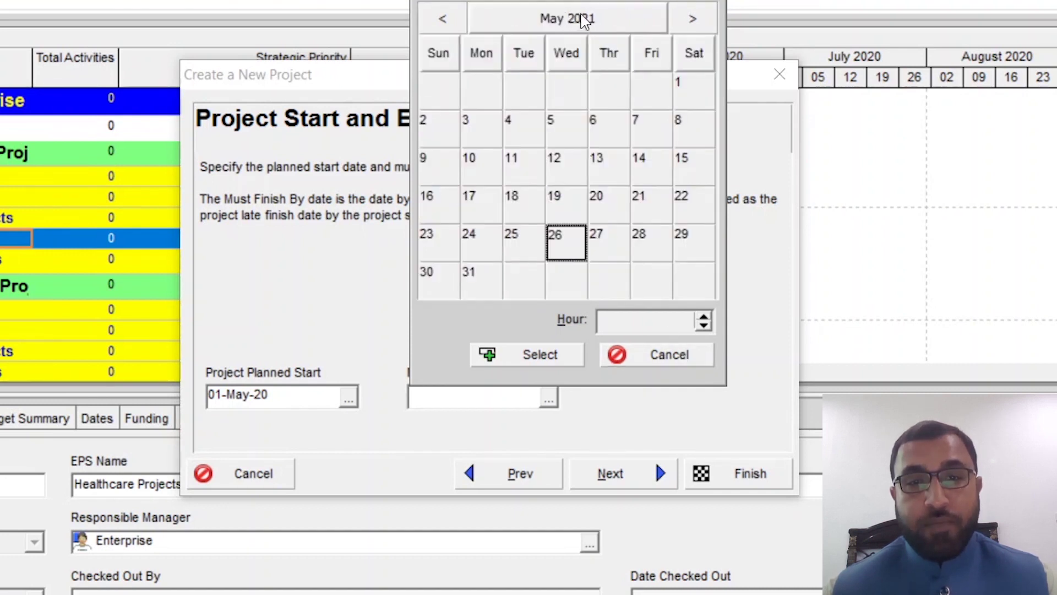
pyautogui.click(602, 22)
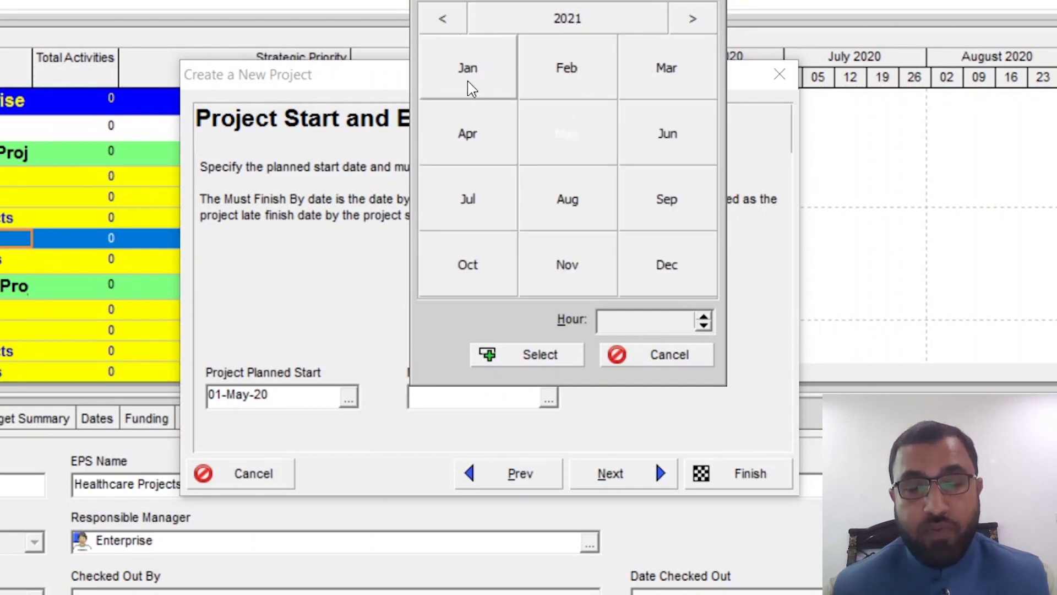
pyautogui.click(693, 19)
pyautogui.click(444, 19)
pyautogui.click(444, 18)
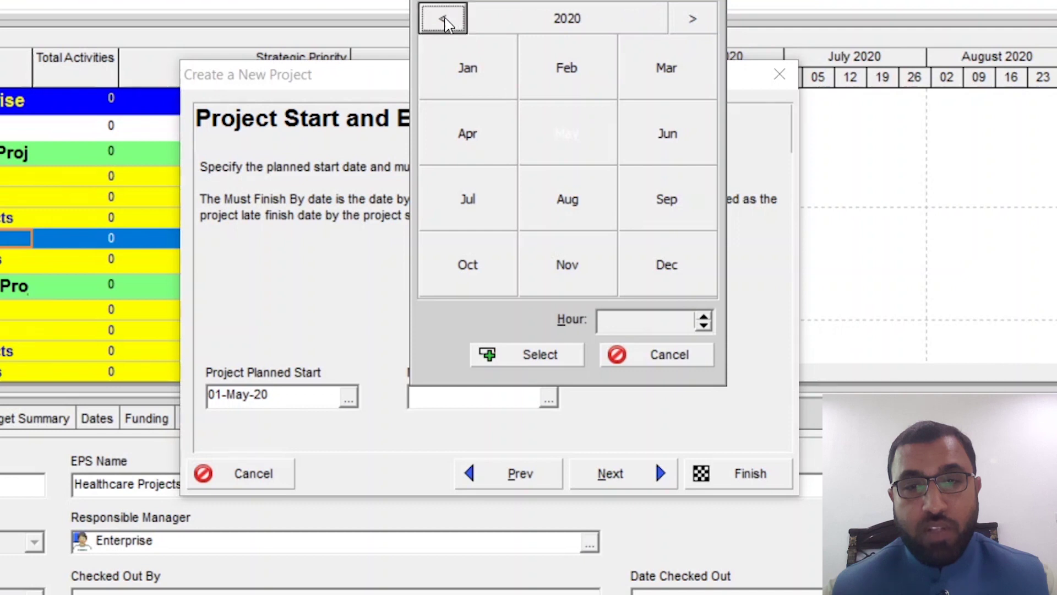
pyautogui.click(693, 19)
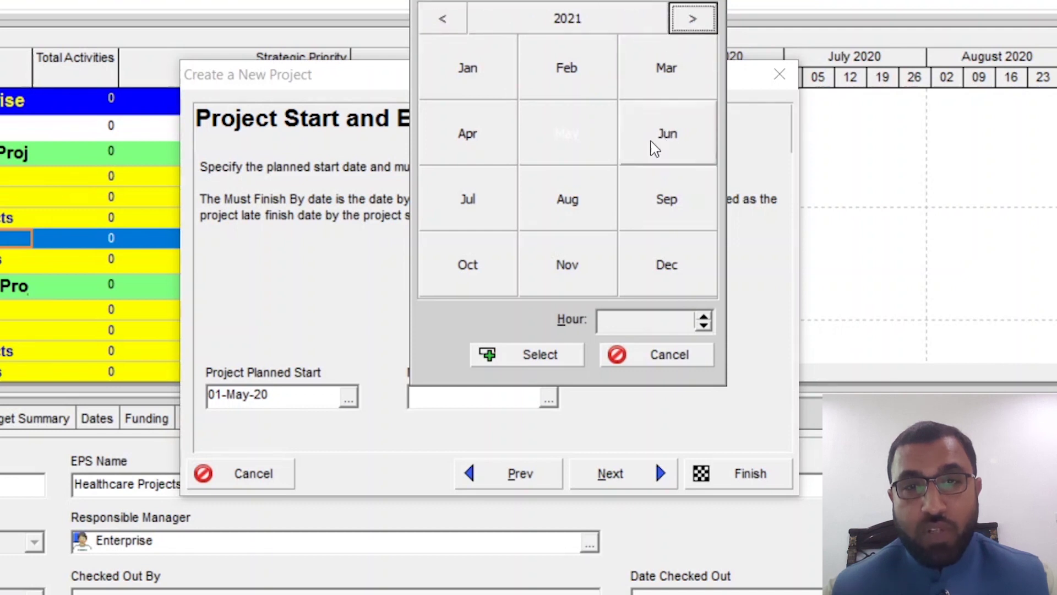
pyautogui.click(578, 142)
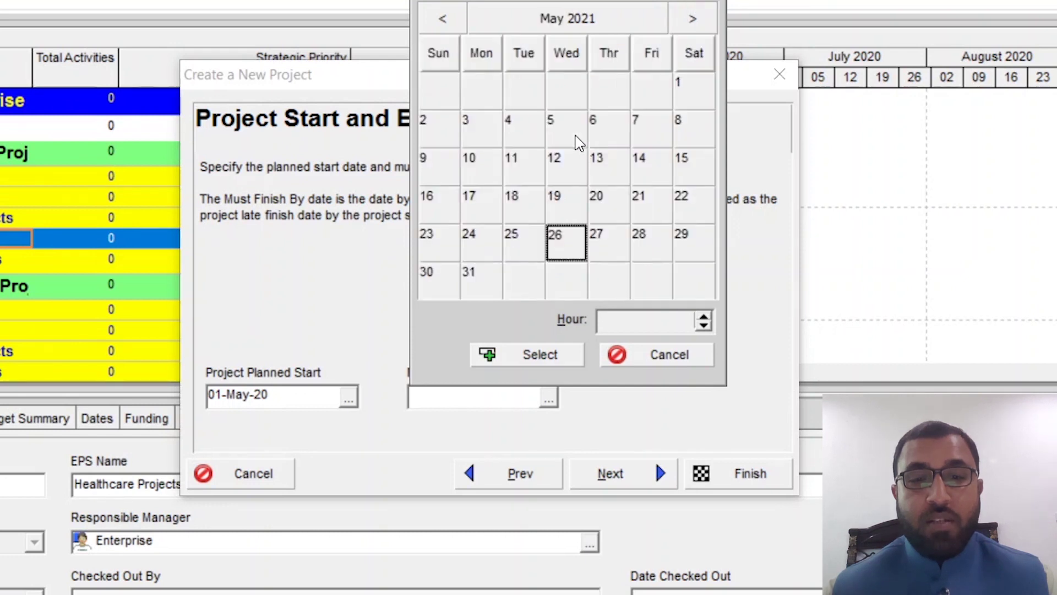
pyautogui.doubleClick(491, 280)
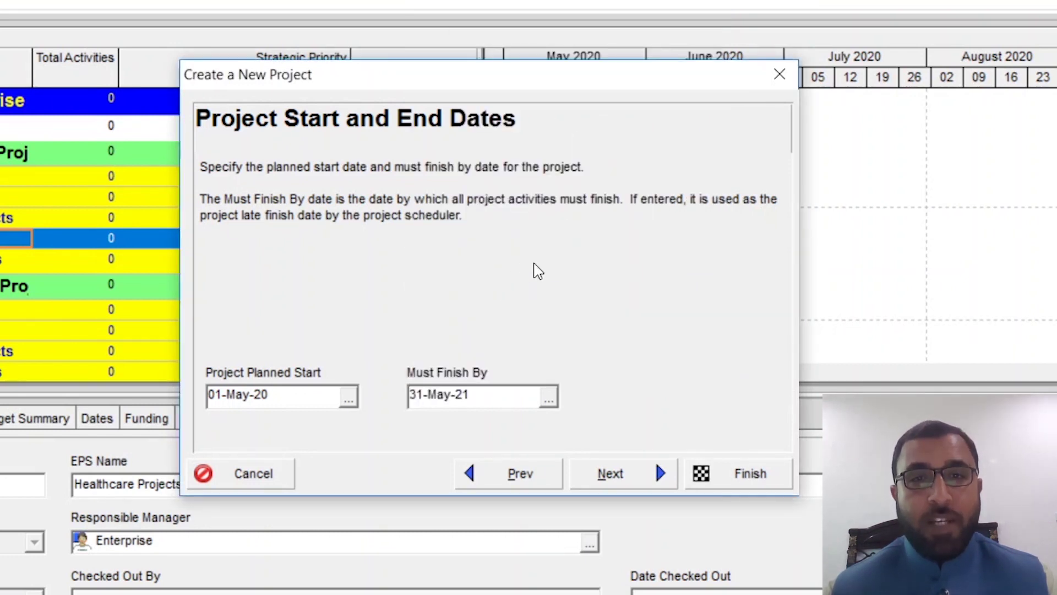
pyautogui.click(609, 474)
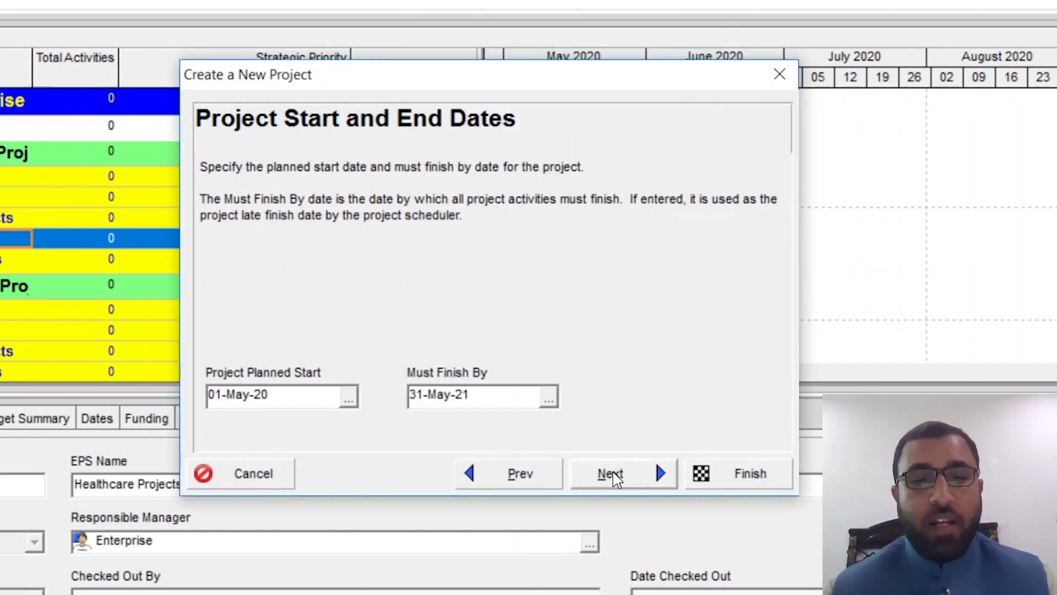
pyautogui.click(752, 485)
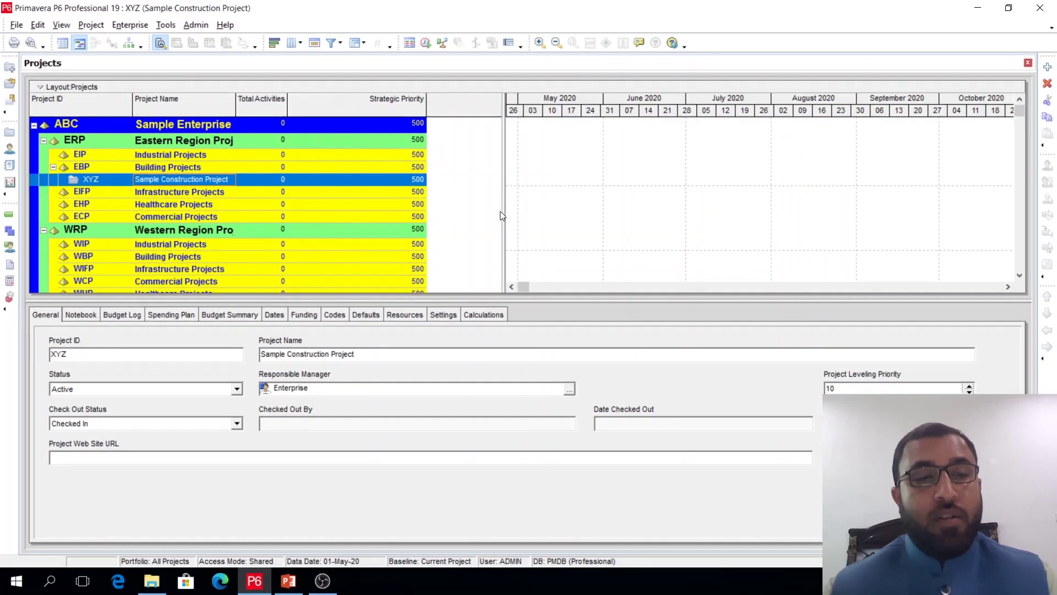
# Step: Open the Sample Construction Project (XYZ) under the Eastern Region's Building Projects and widen its activity table through the Start column
pyautogui.moveTo(500, 211); pyautogui.dragTo(487, 232)
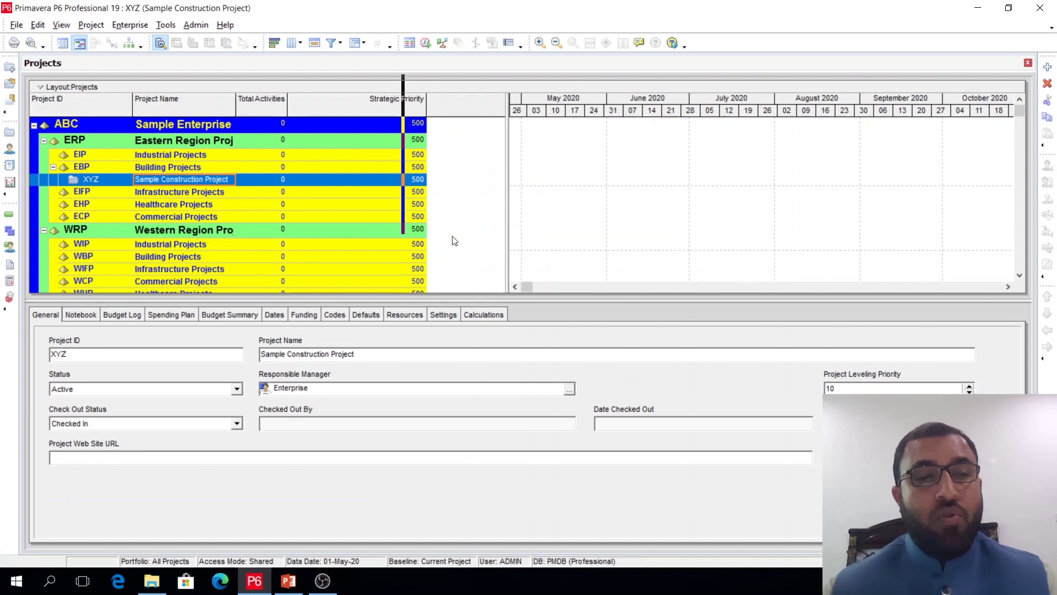
pyautogui.click(202, 194)
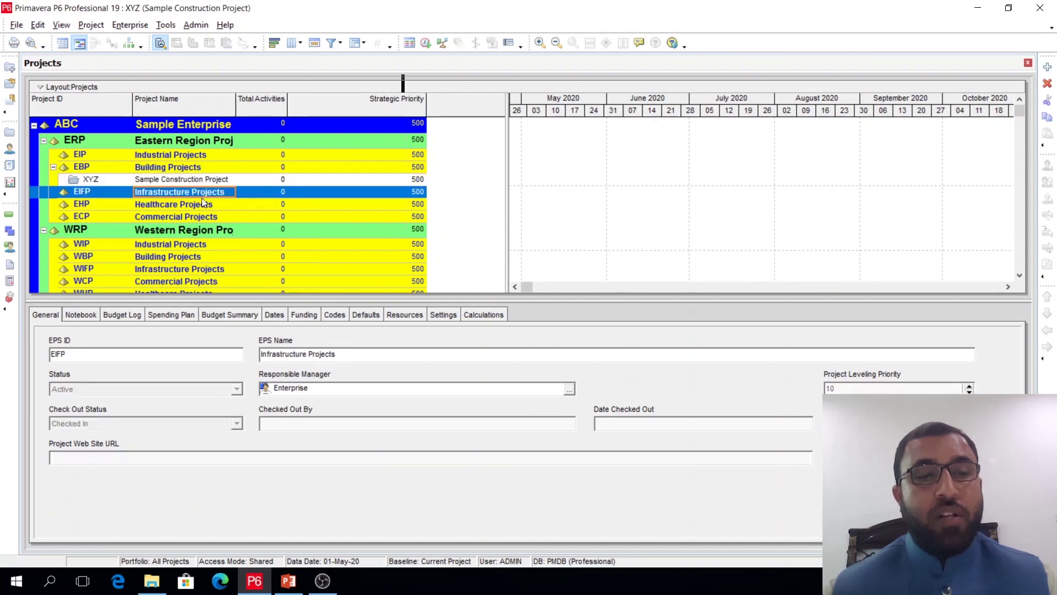
pyautogui.click(194, 170)
pyautogui.moveTo(504, 192); pyautogui.dragTo(506, 193)
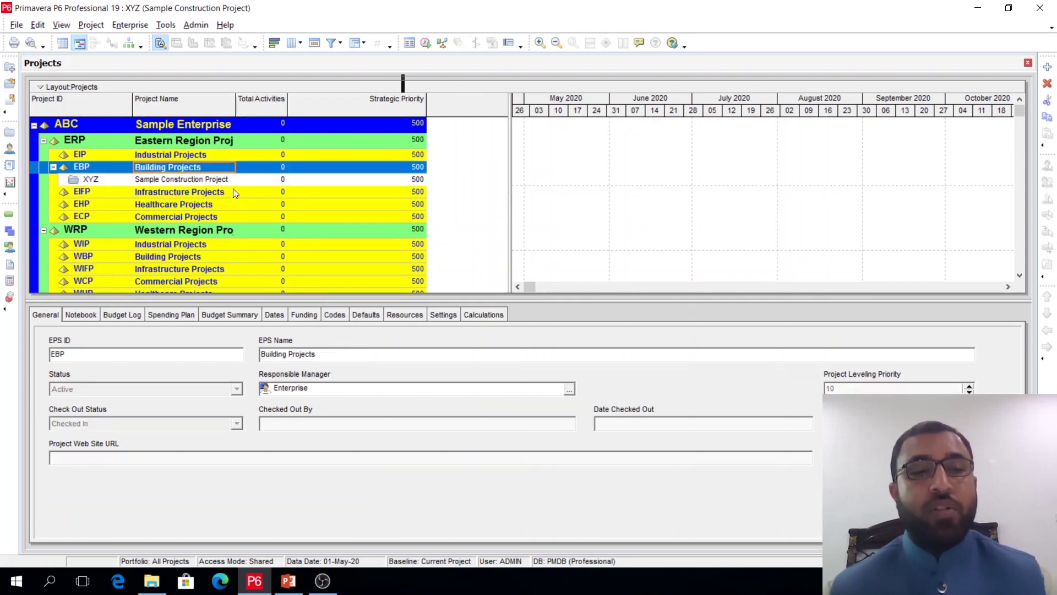
pyautogui.press('Down')
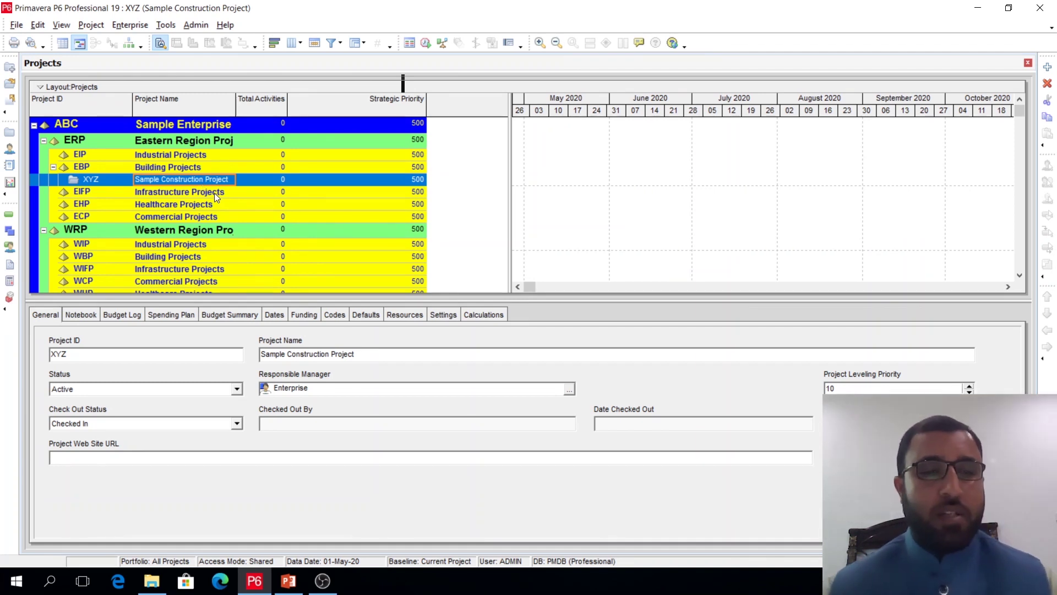
pyautogui.rightClick(217, 181)
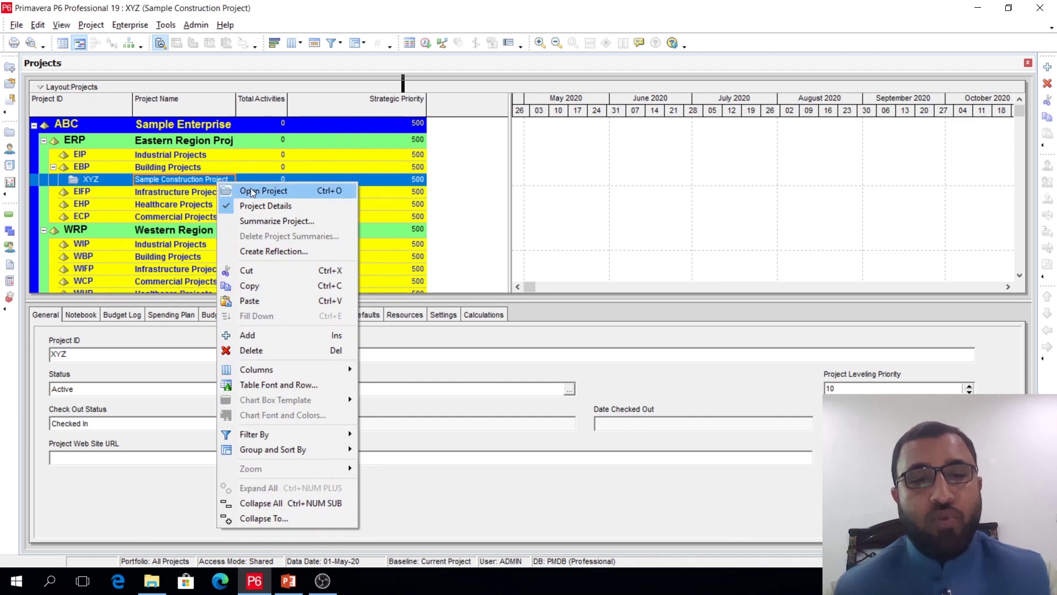
pyautogui.click(251, 191)
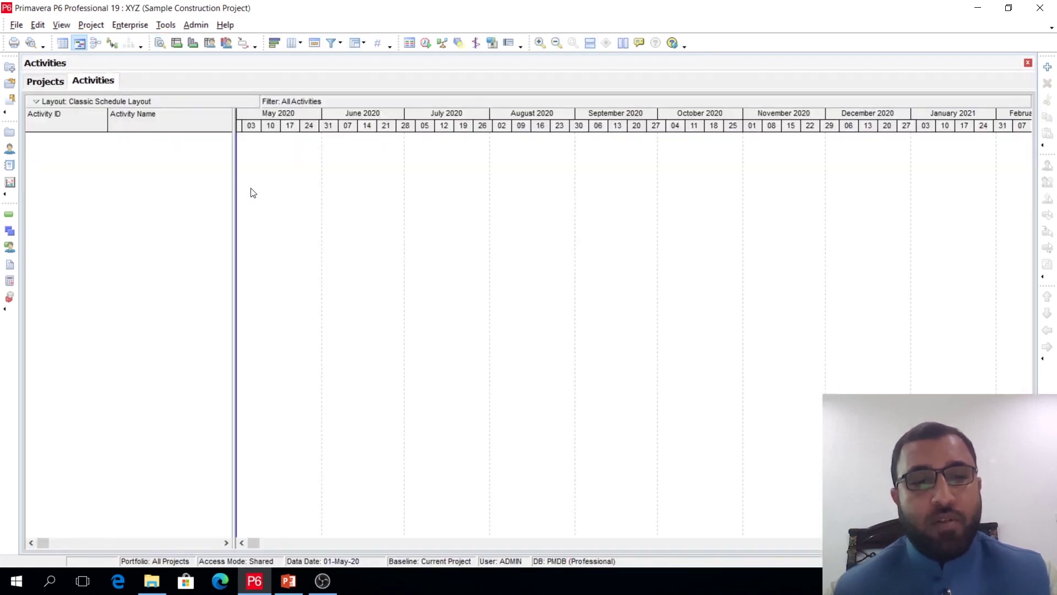
pyautogui.moveTo(235, 206); pyautogui.dragTo(448, 206)
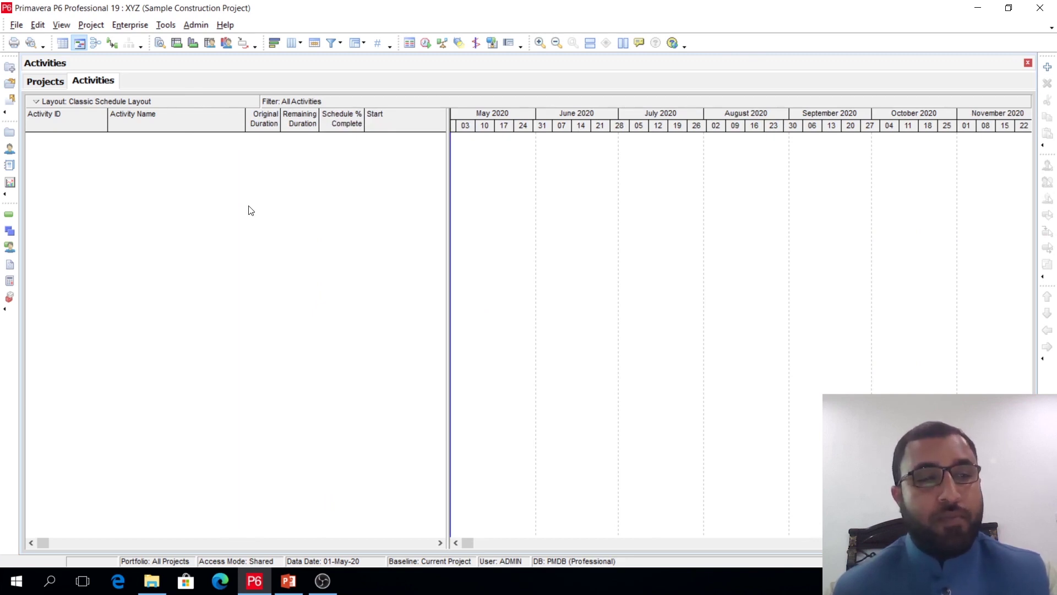
# Step: Show the project's work breakdown structure and widen its table to reveal the Total Activities column
pyautogui.click(10, 233)
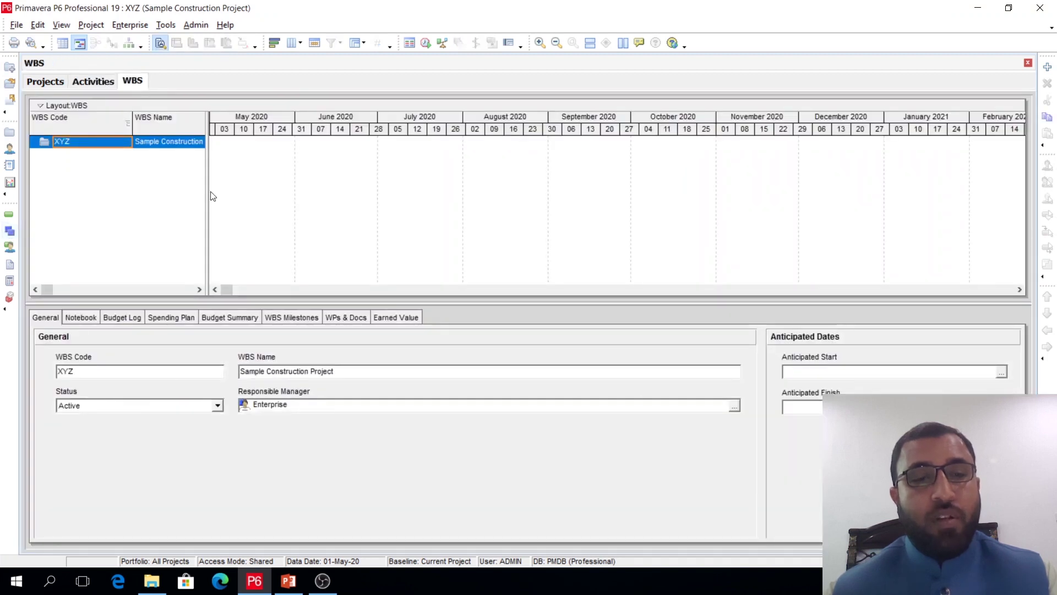
pyautogui.moveTo(208, 196); pyautogui.dragTo(447, 196)
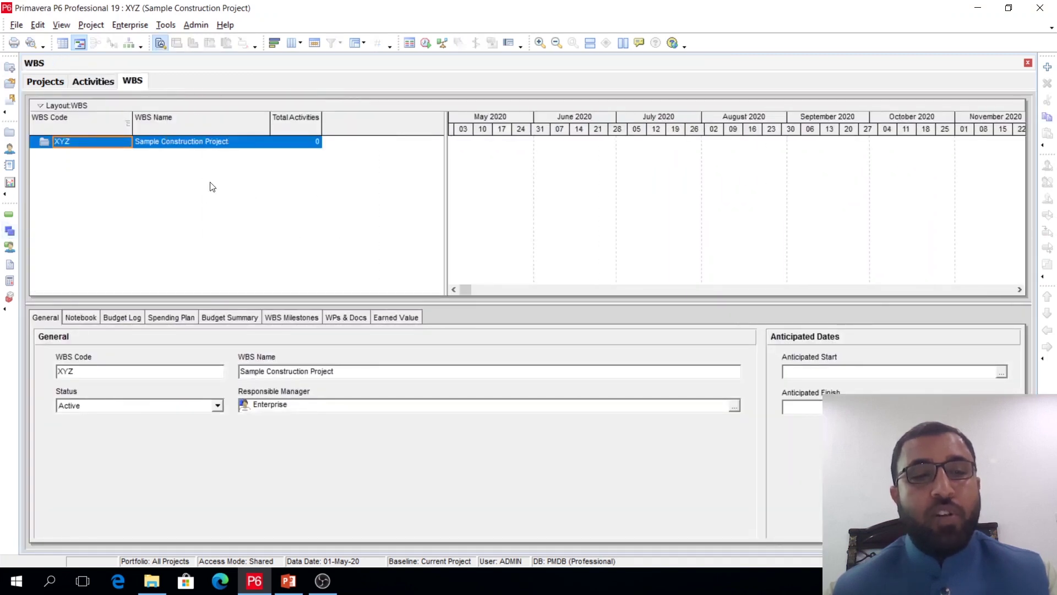
pyautogui.press('Right')
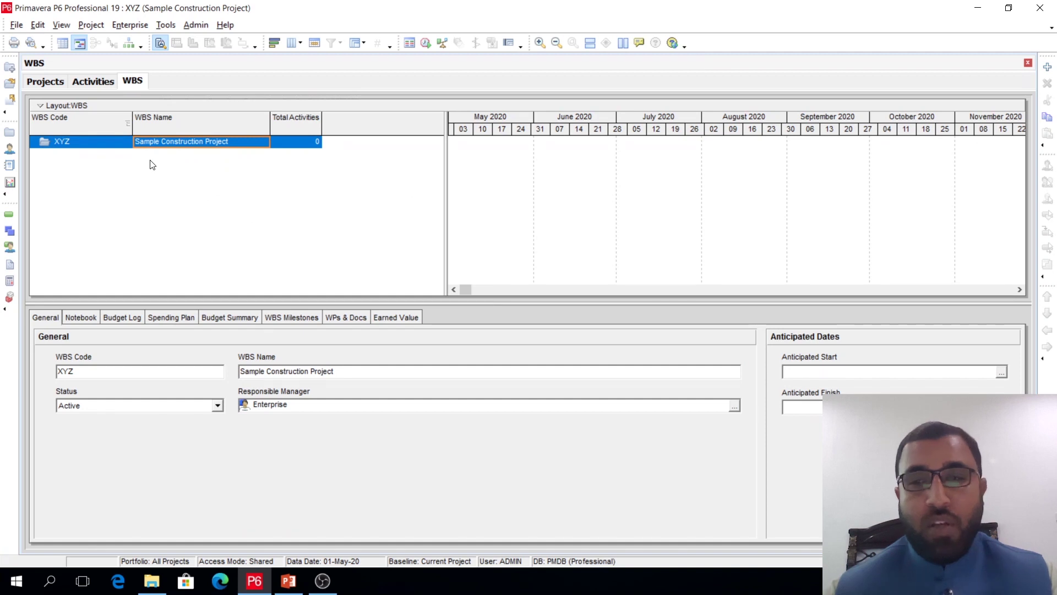
# Step: Add a WBS element named MILESTONES directly under the Sample Construction Project (XYZ)
pyautogui.click(1048, 67)
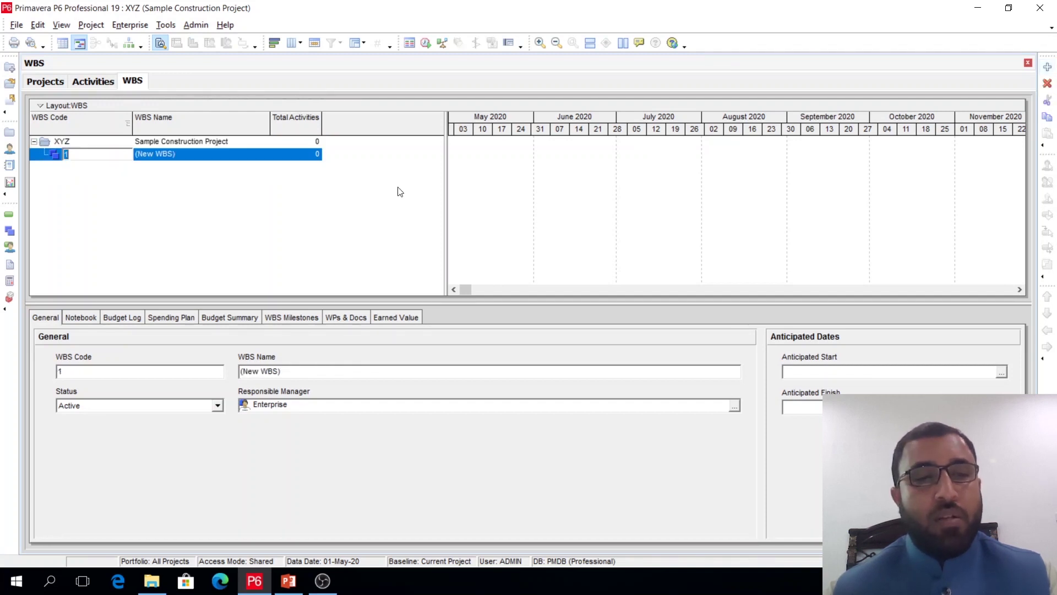
pyautogui.click(181, 155)
pyautogui.click(115, 157)
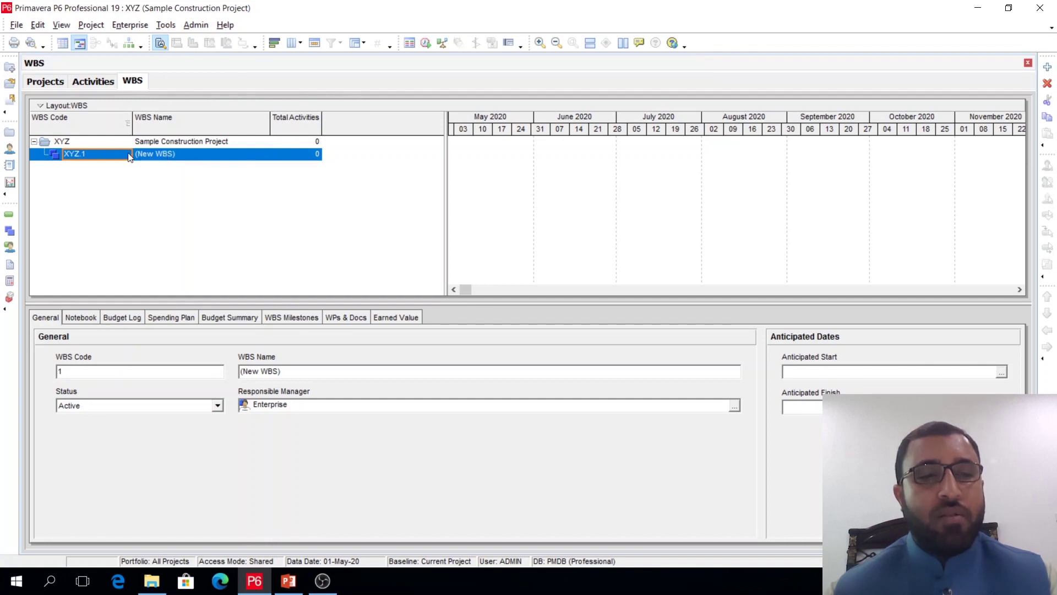
pyautogui.click(193, 157)
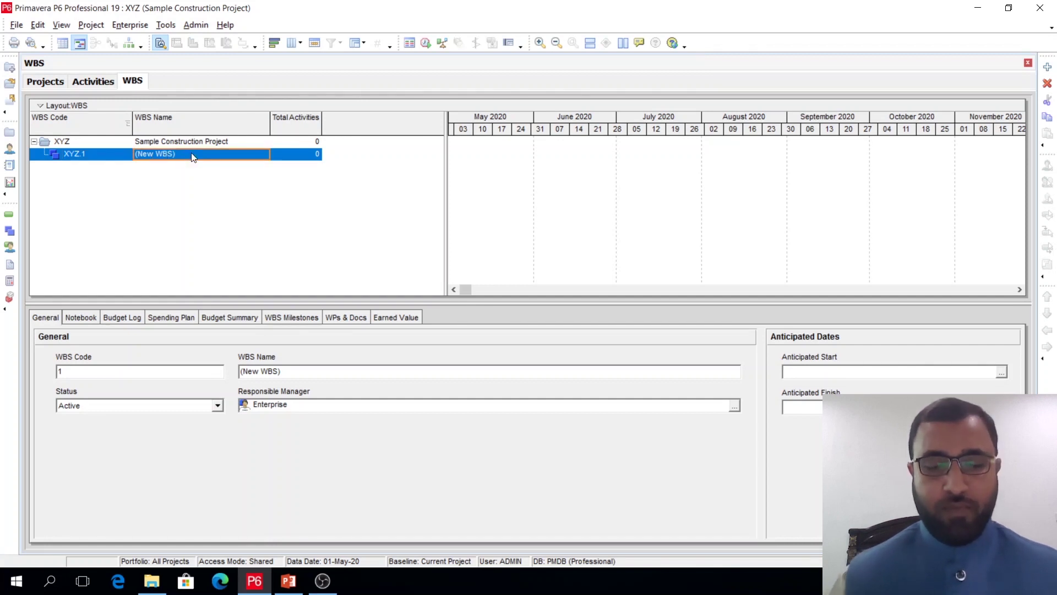
pyautogui.write('M')
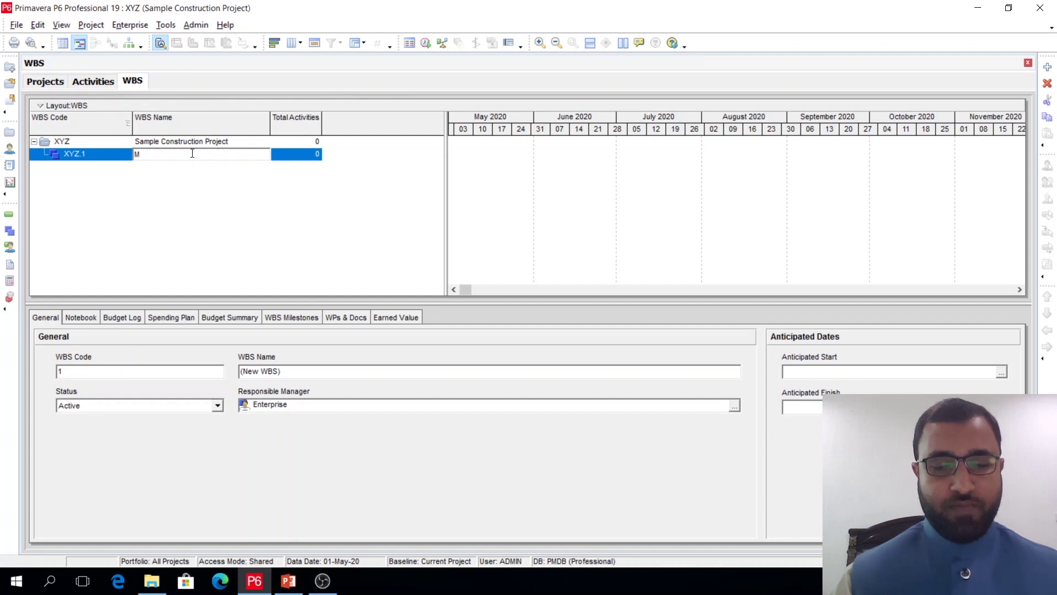
pyautogui.write('ILESTO')
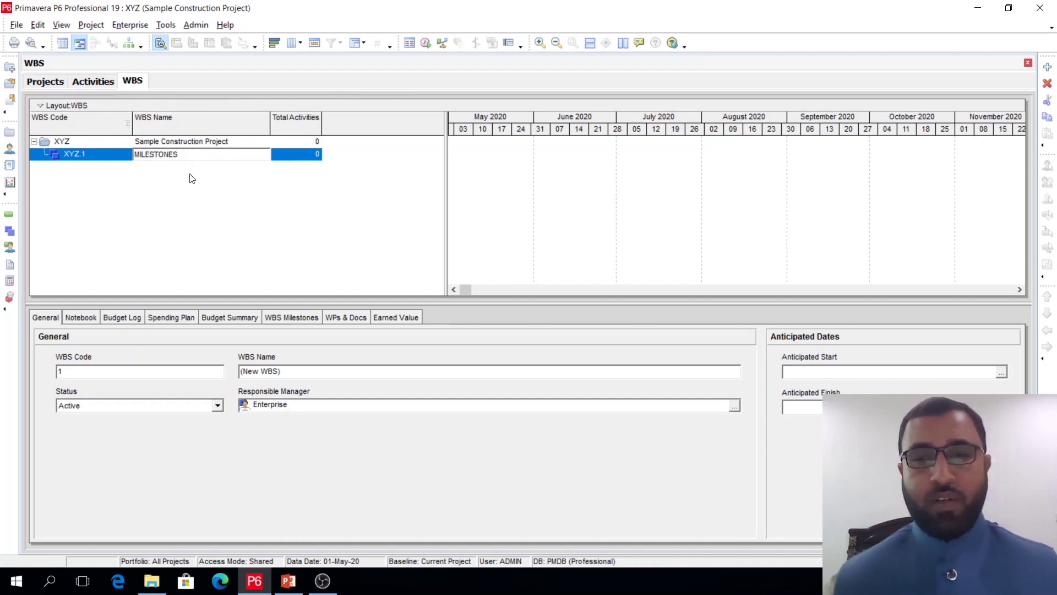
pyautogui.write('NES')
pyautogui.press('Return')
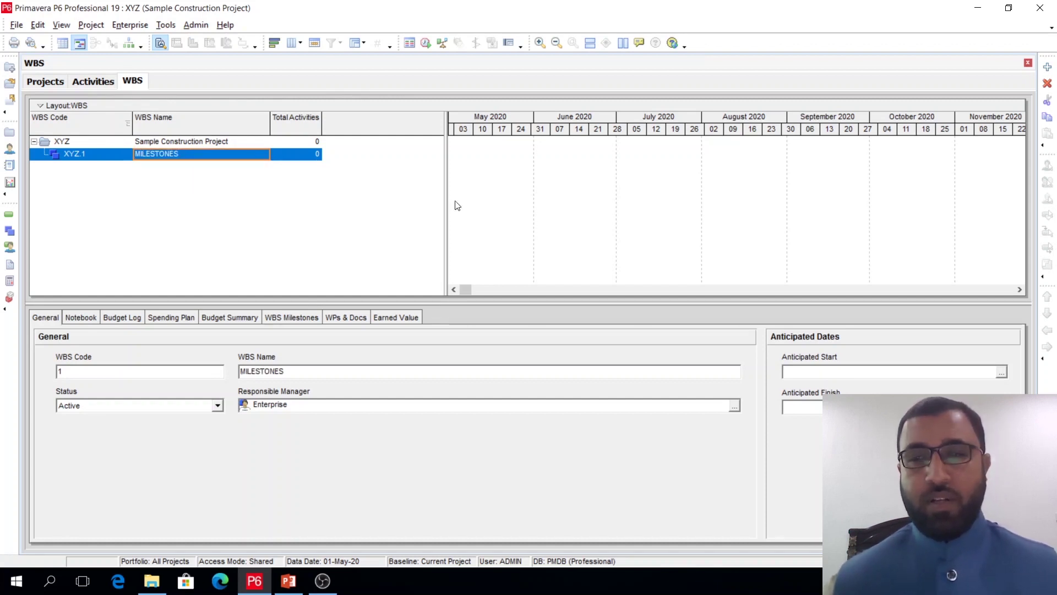
# Step: Add a WBS element named ENGINEERING and outdent it to the same level as MILESTONES
pyautogui.click(1048, 67)
pyautogui.click(184, 171)
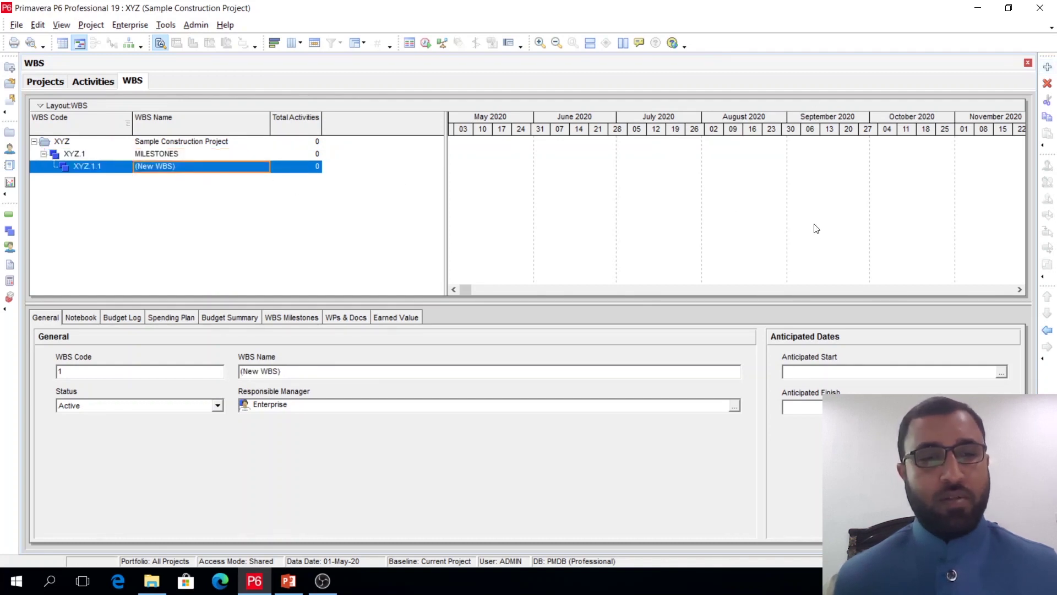
pyautogui.click(181, 167)
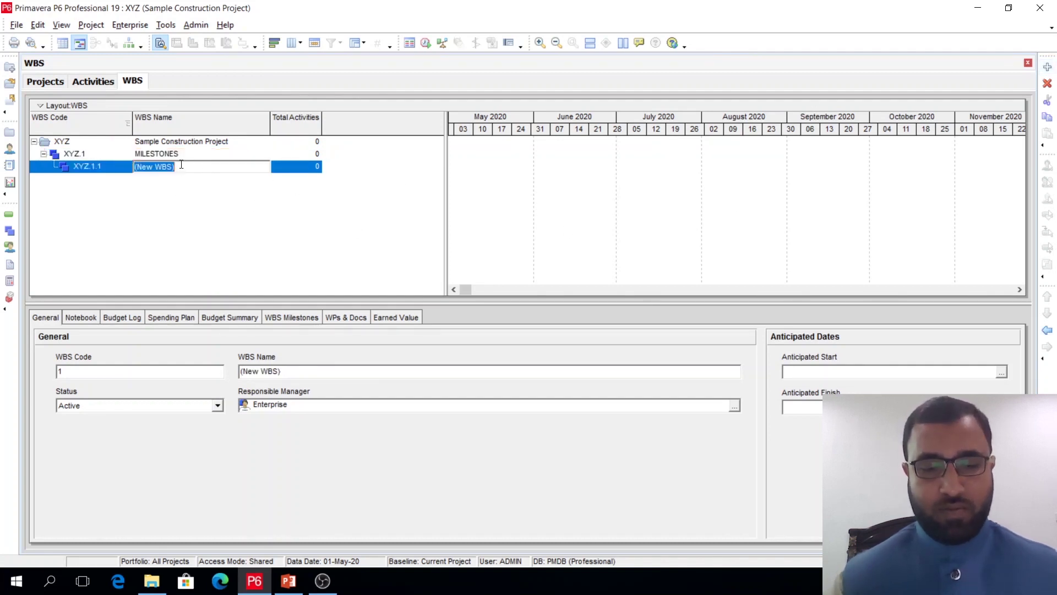
pyautogui.write('ENGINE')
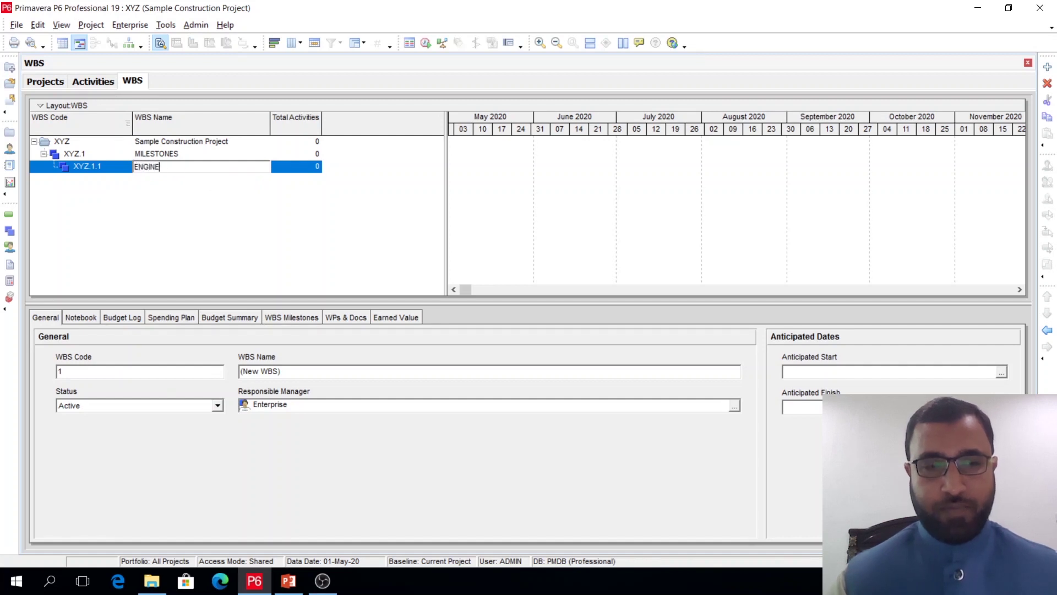
pyautogui.press('Return')
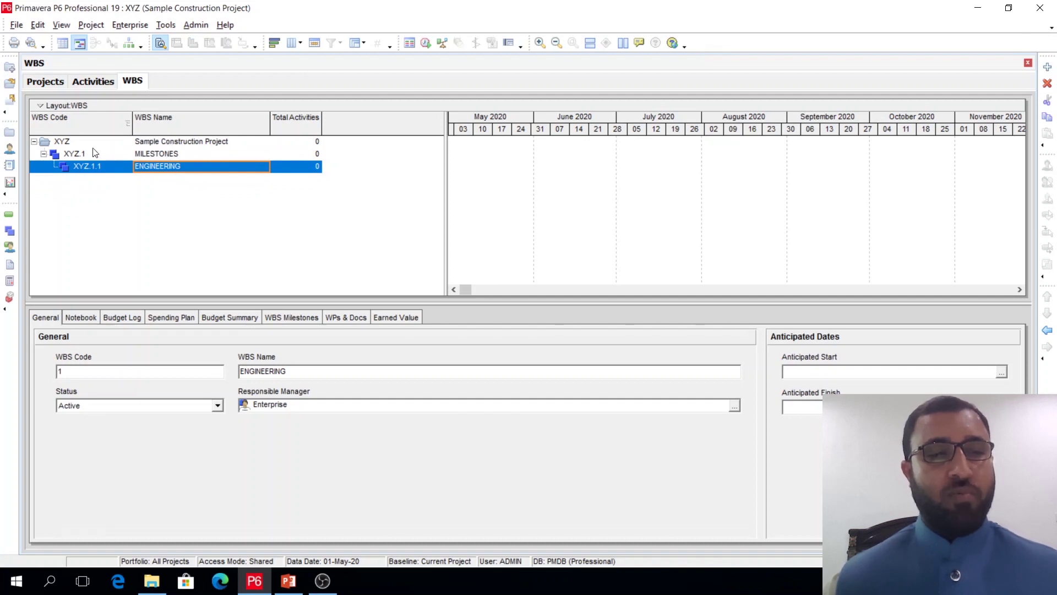
pyautogui.click(1048, 333)
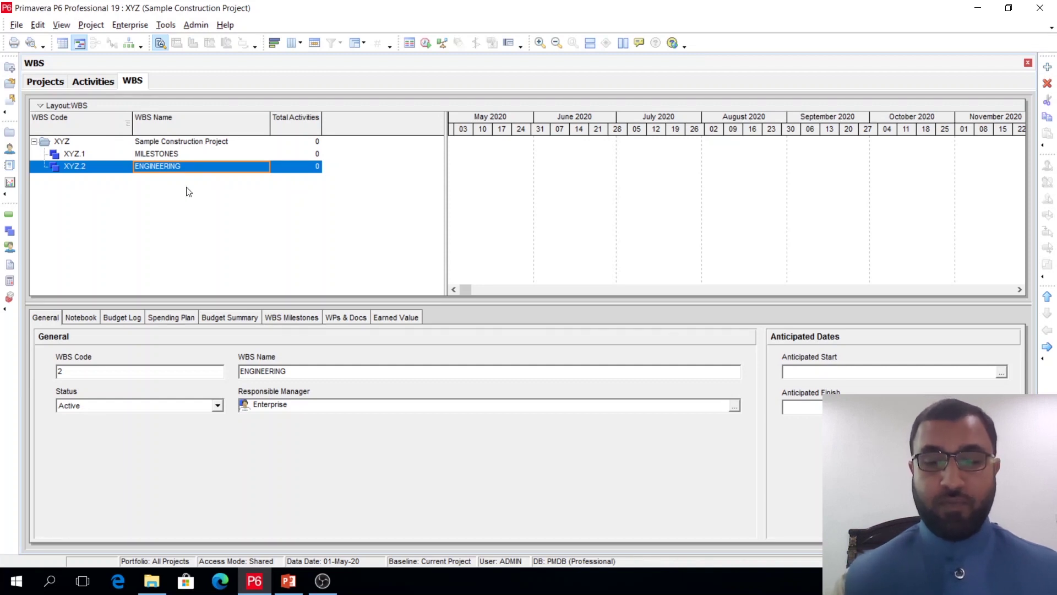
# Step: Add a WBS element named PROCUREMENT and outdent it to the same level as ENGINEERING
pyautogui.press('Insert')
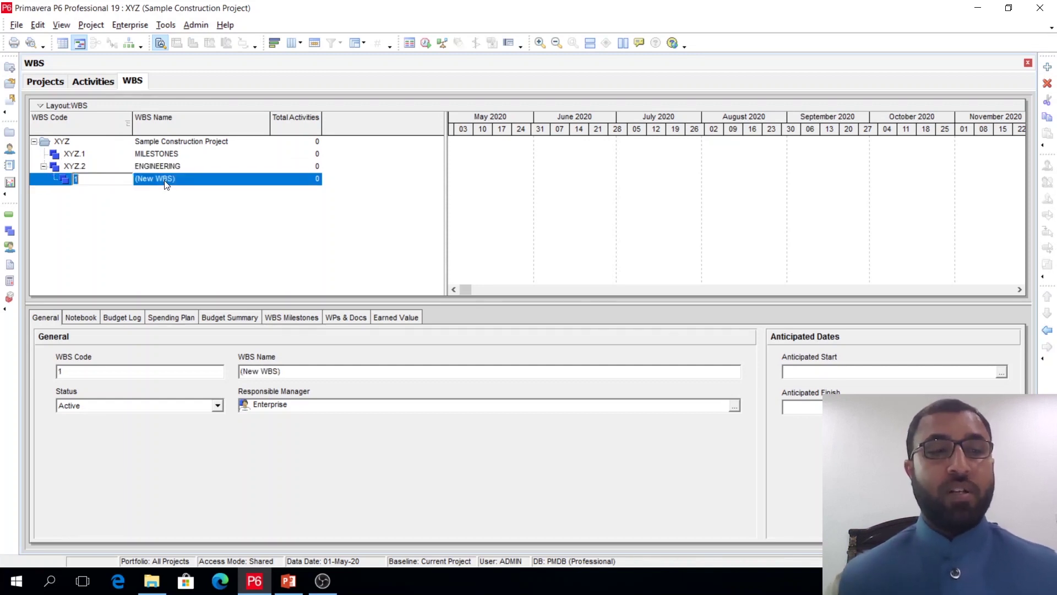
pyautogui.press('Tab')
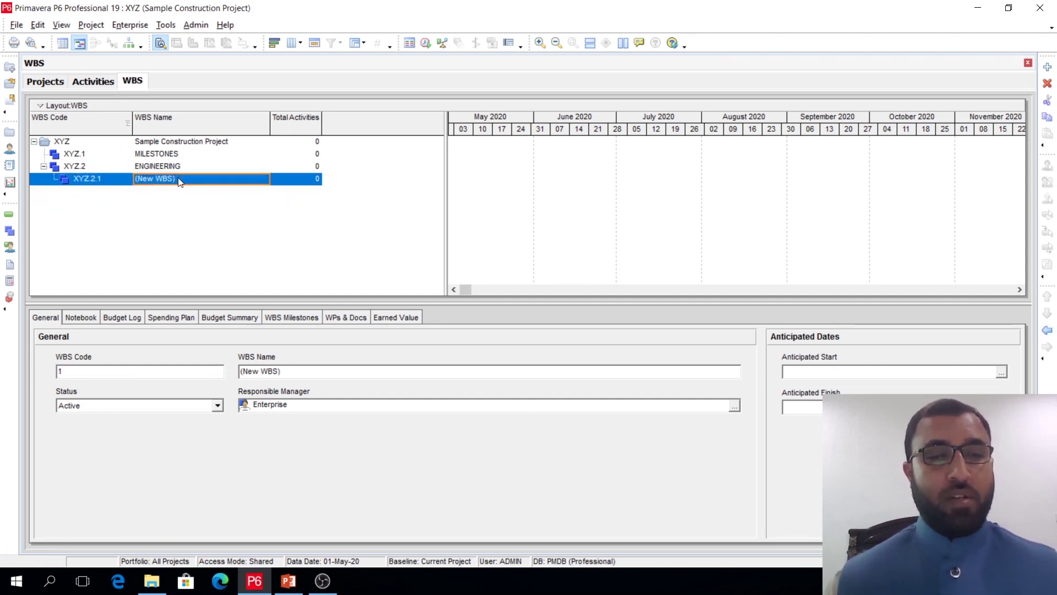
pyautogui.click(197, 180)
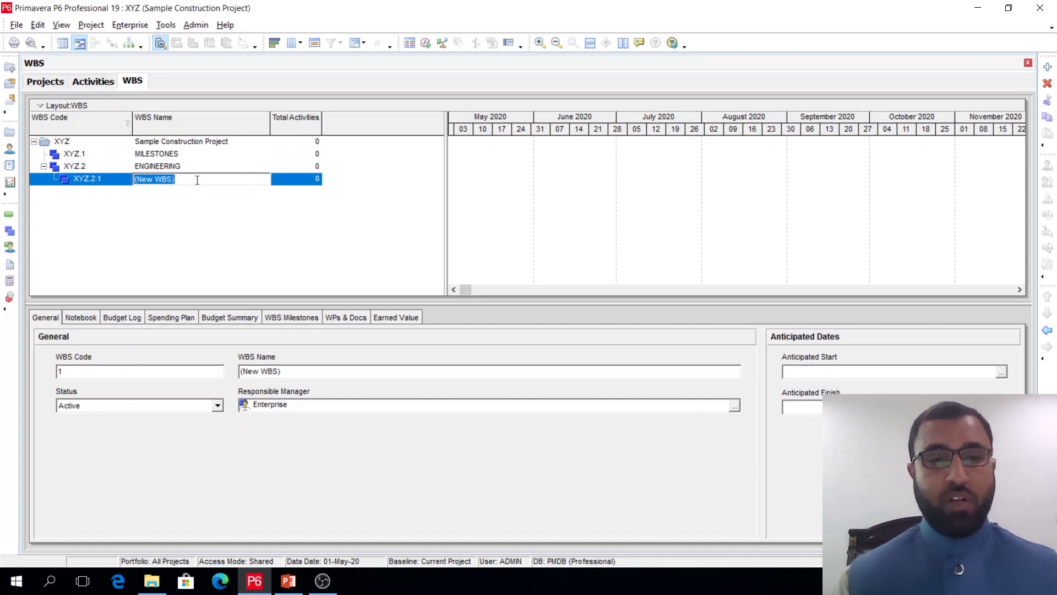
pyautogui.write('ROCUREMENT')
pyautogui.press('Return')
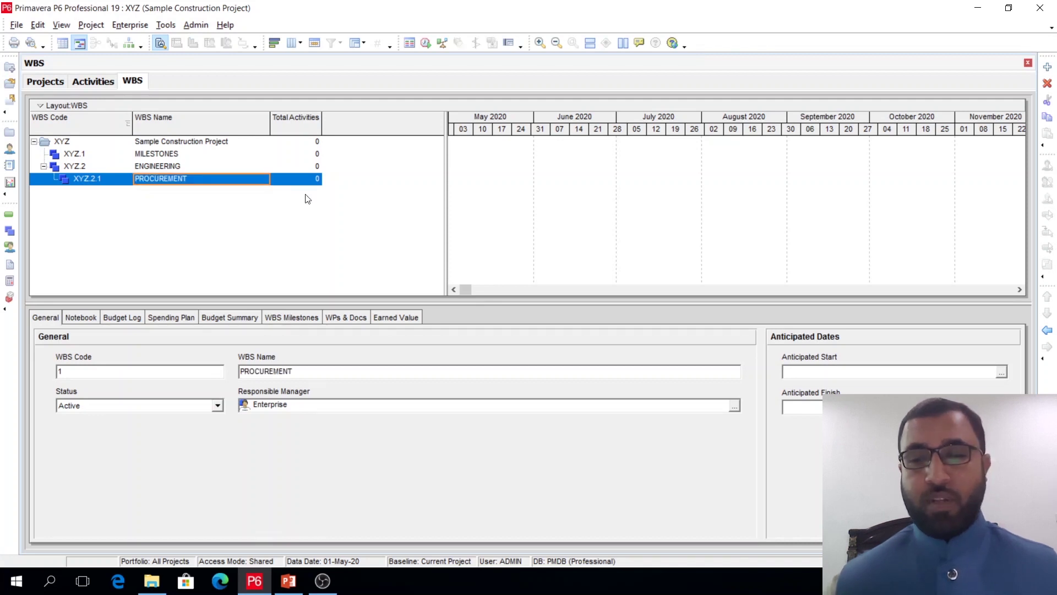
pyautogui.click(1045, 331)
# Step: Add a WBS element named CONSTRUCTION and outdent it to the same level as PROCUREMENT
pyautogui.click(1048, 68)
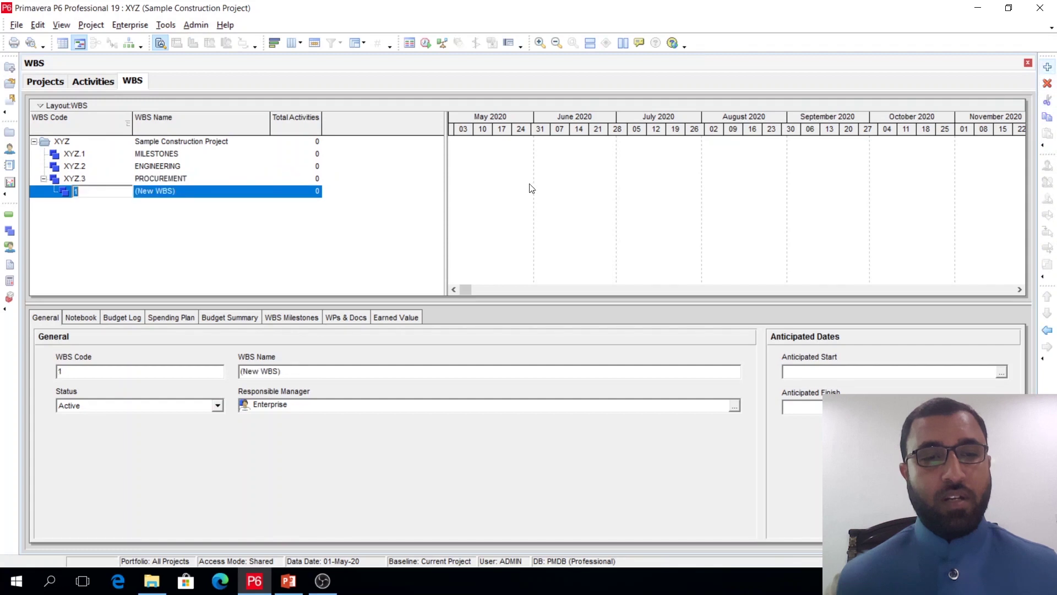
pyautogui.write('C')
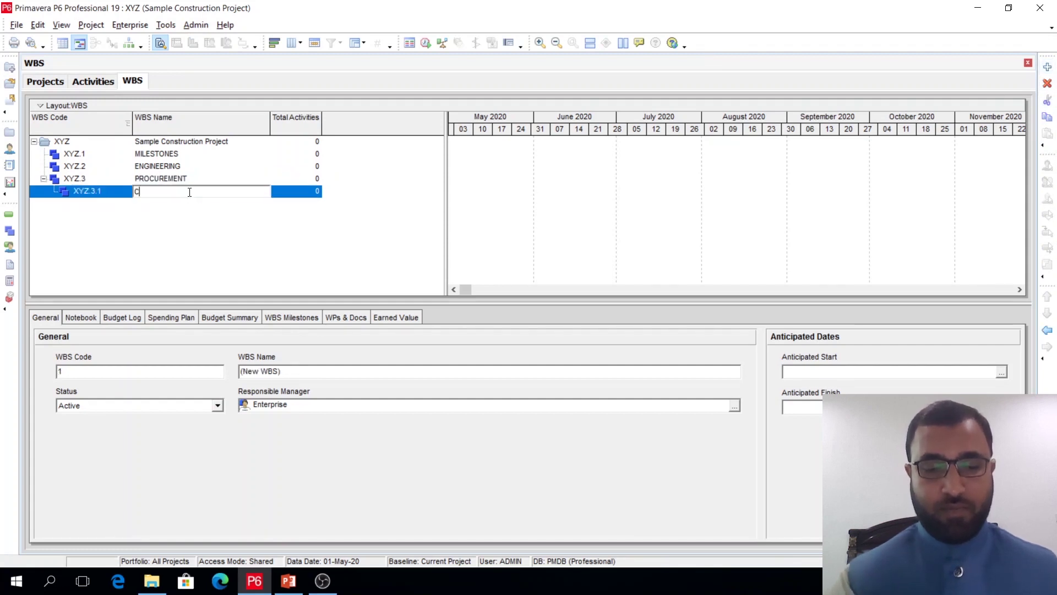
pyautogui.write('ONSTRUC')
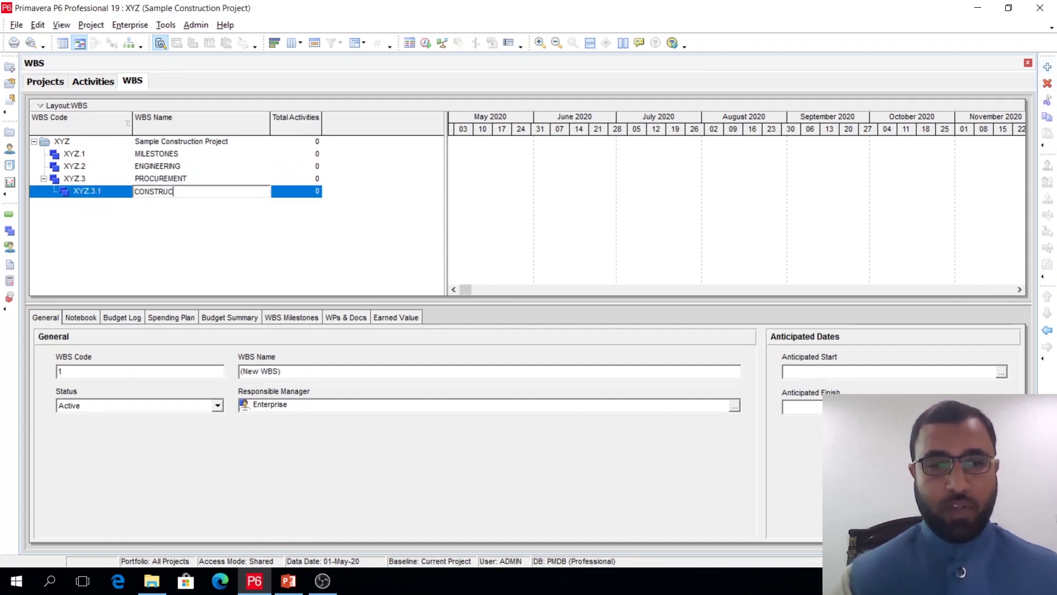
pyautogui.write('TION')
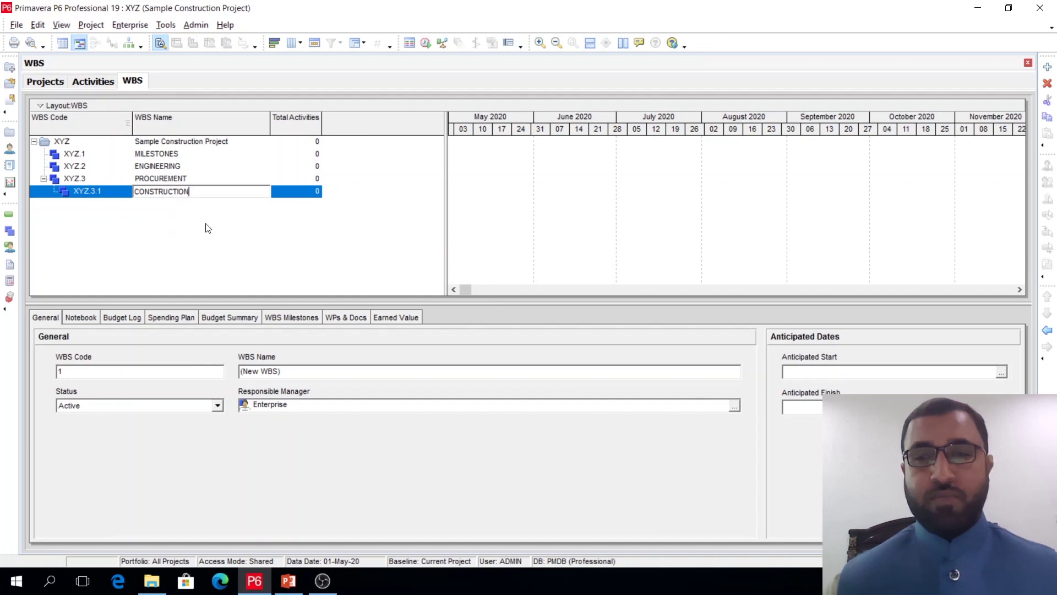
pyautogui.press('Return')
pyautogui.click(1048, 330)
# Step: Add a WBS element named TESTING AND COMISSIONING and outdent it to the same level as CONSTRUCTION
pyautogui.click(1049, 69)
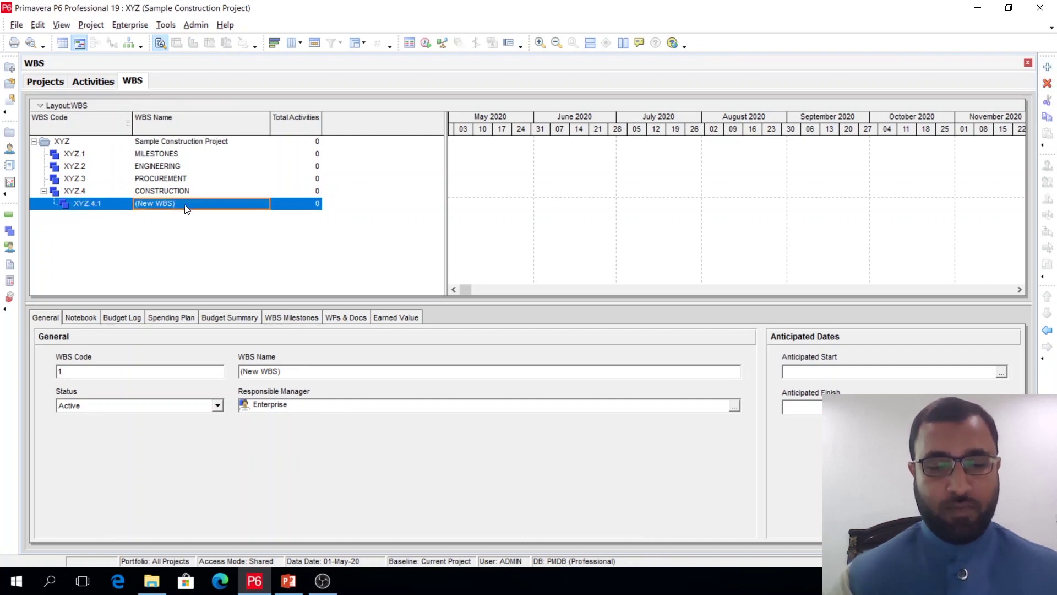
pyautogui.write('TESTING AND ')
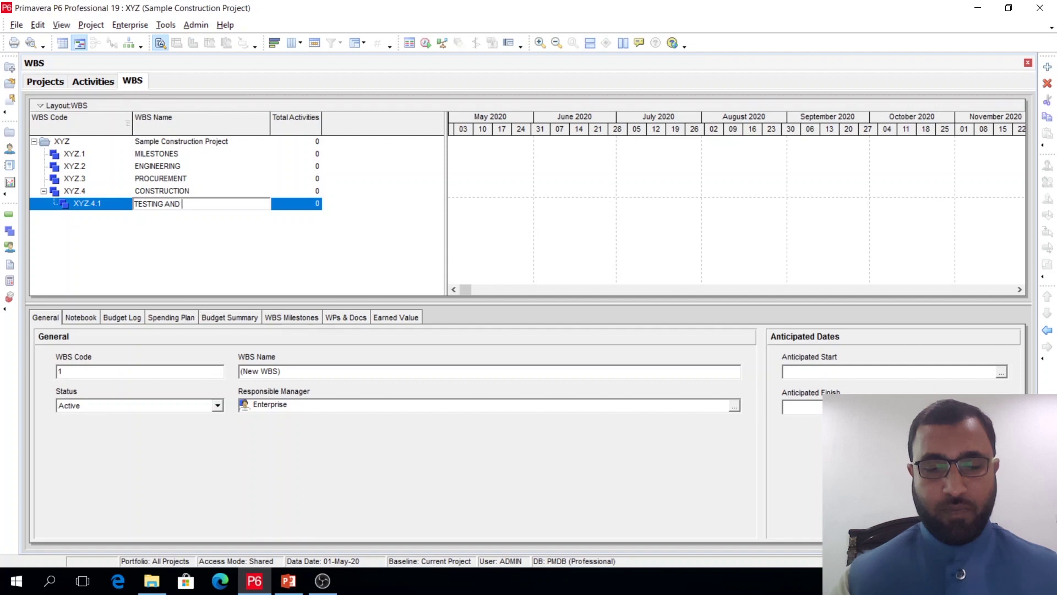
pyautogui.write('COMISSIONING')
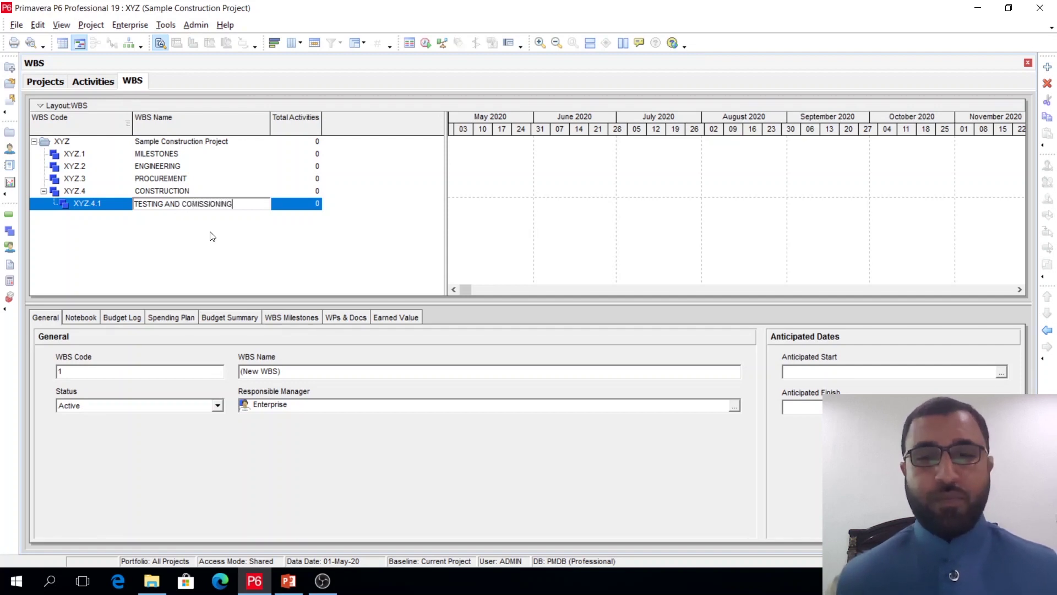
pyautogui.press('Return')
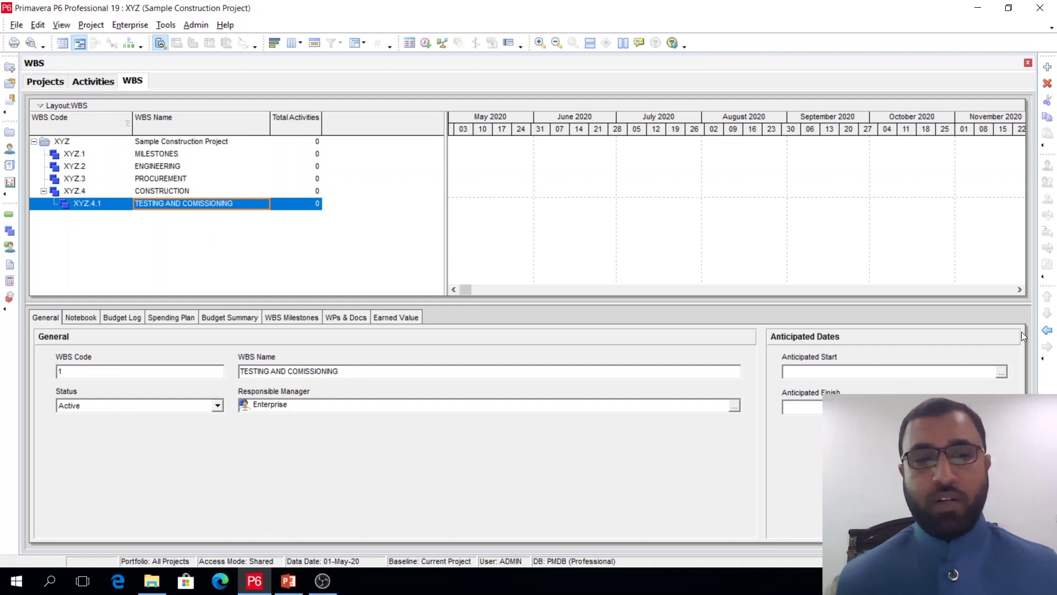
pyautogui.click(1043, 331)
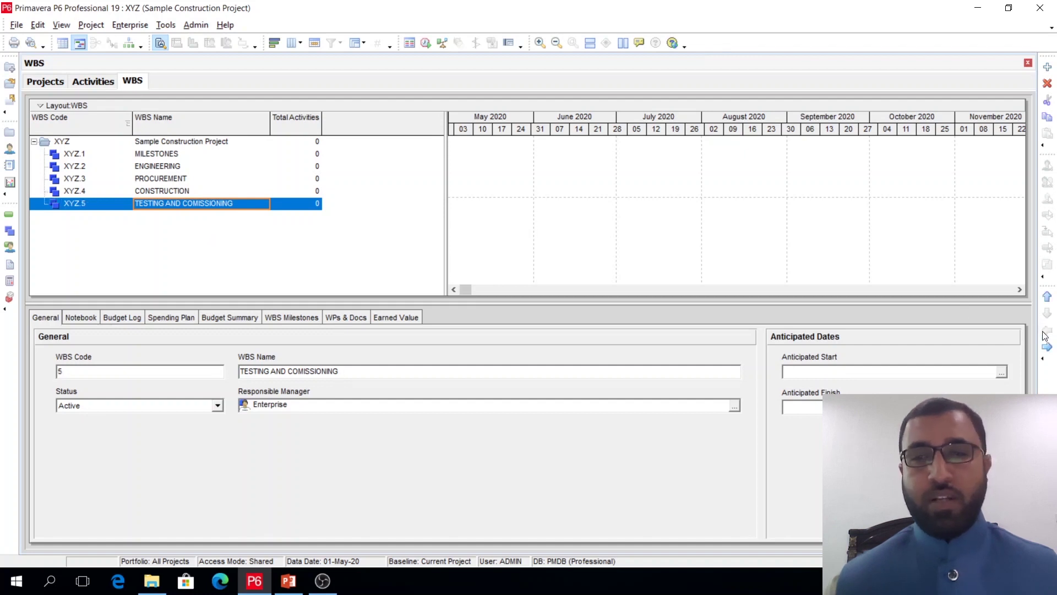
# Step: Add a WBS element named CLOSING OUT and outdent it to the same level as TESTING AND COMISSIONING
pyautogui.click(1047, 67)
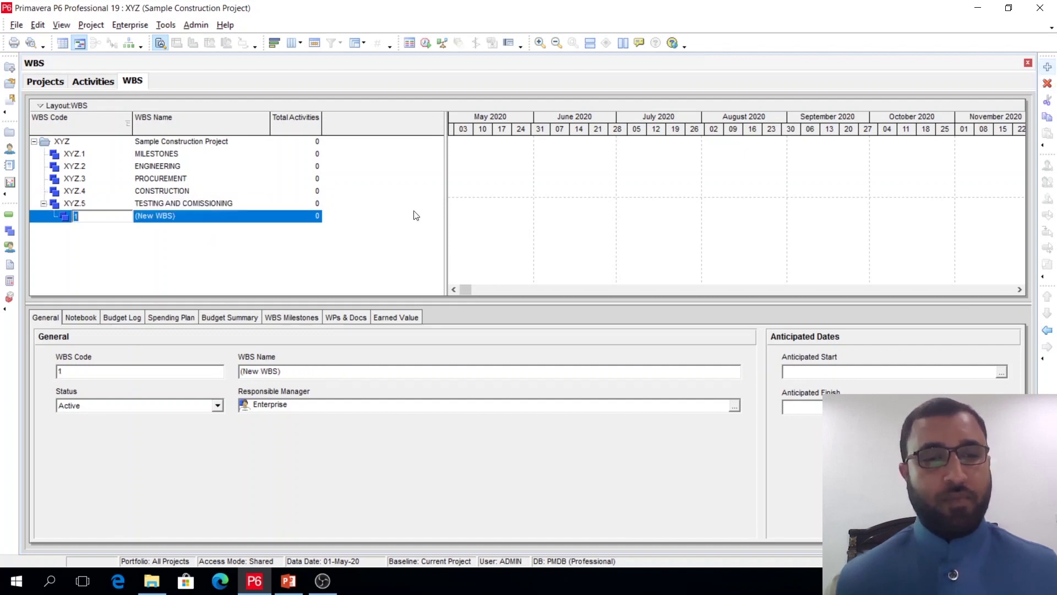
pyautogui.click(185, 205)
pyautogui.click(186, 218)
pyautogui.write('C')
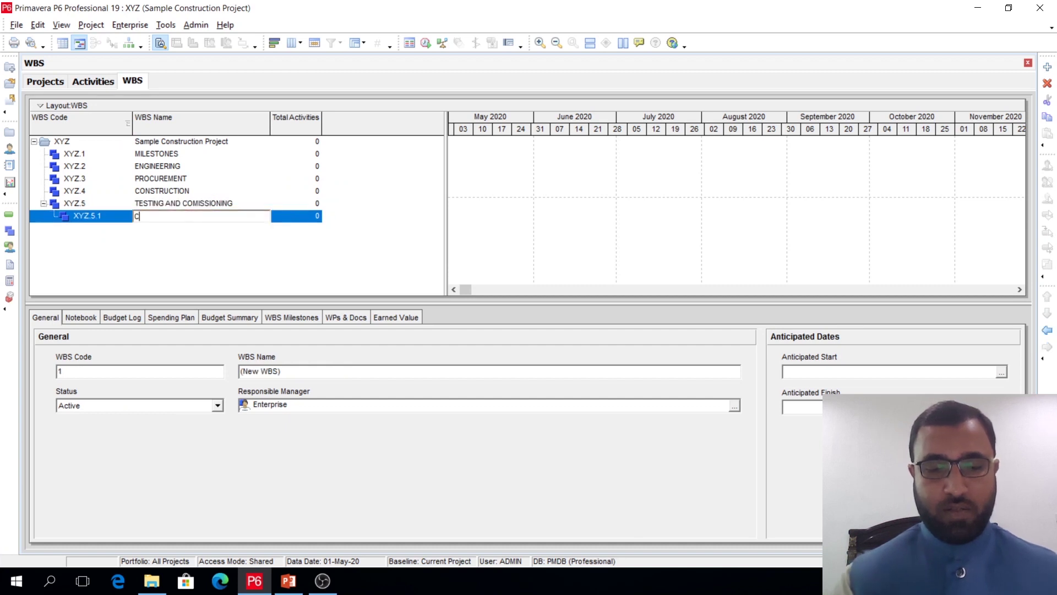
pyautogui.write('LOSING OUT')
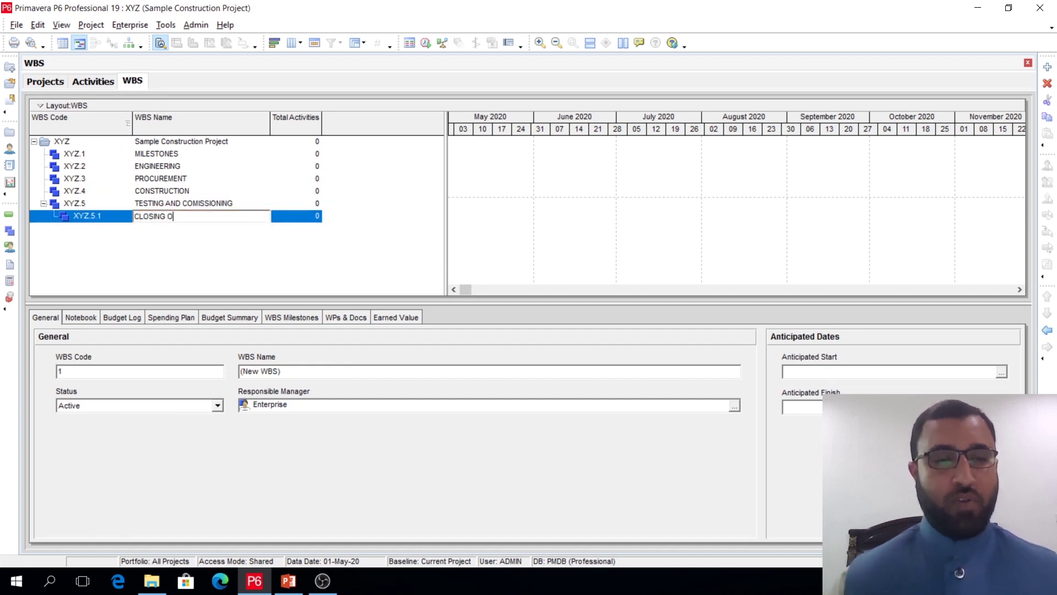
pyautogui.click(183, 203)
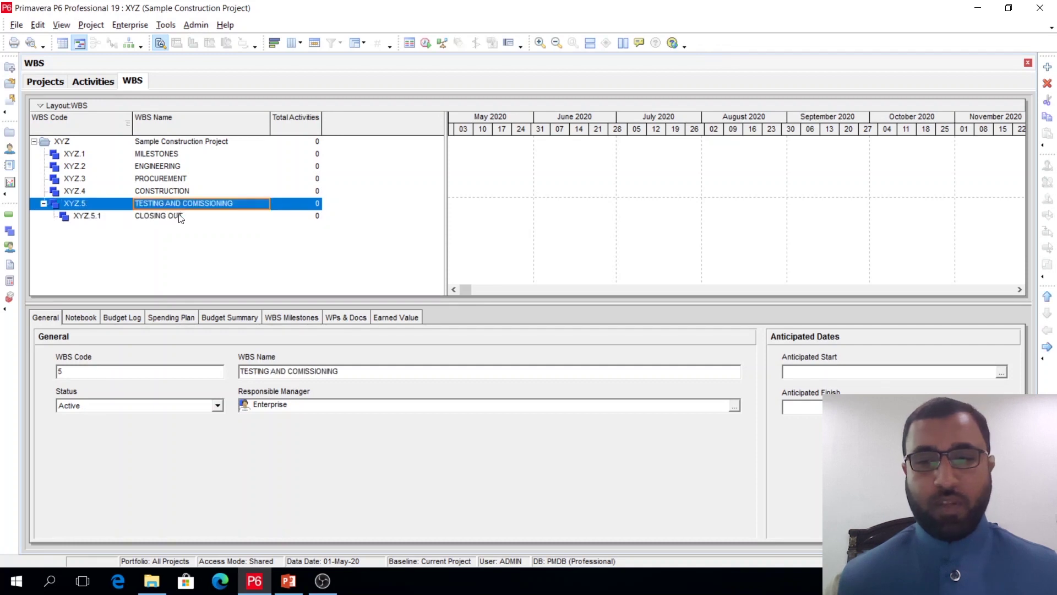
pyautogui.click(182, 217)
pyautogui.click(1047, 329)
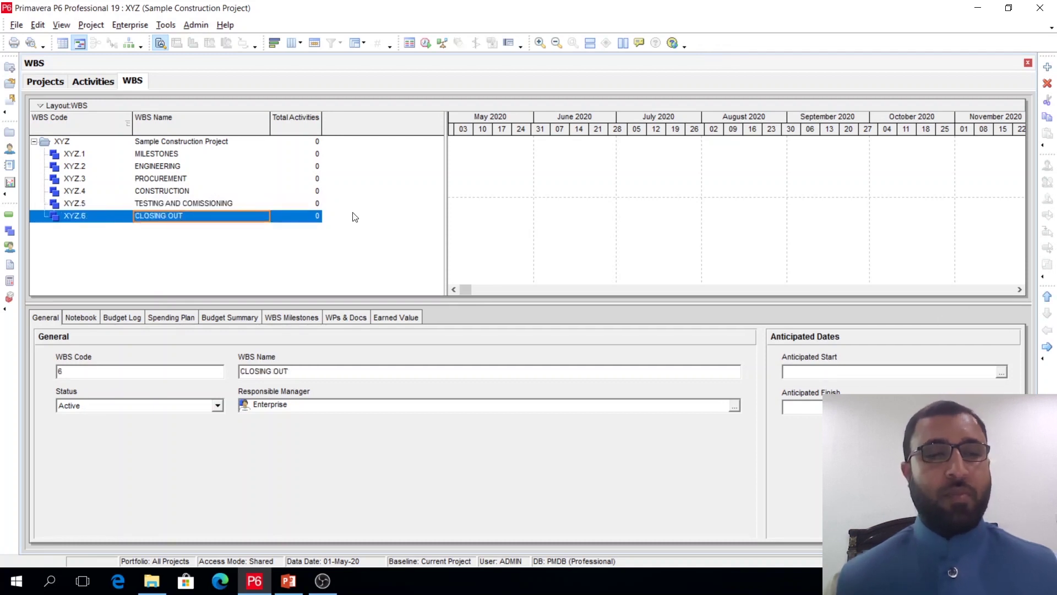
# Step: Review the project's first-level WBS elements one by one, from MILESTONES through CLOSING OUT
pyautogui.click(175, 203)
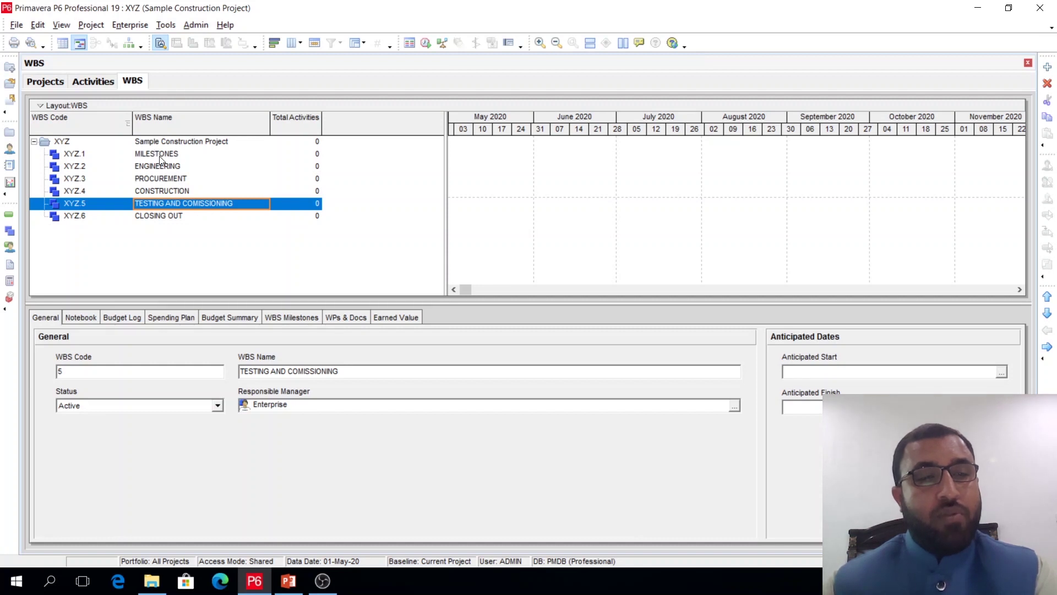
pyautogui.click(160, 155)
pyautogui.click(162, 168)
pyautogui.click(164, 180)
pyautogui.click(165, 192)
pyautogui.click(168, 205)
pyautogui.click(168, 215)
# Step: Rename the top-level XYZ element of the WBS in capitals as SAMPLE CONSTRUCTION PROJECT
pyautogui.click(207, 143)
pyautogui.click(234, 143)
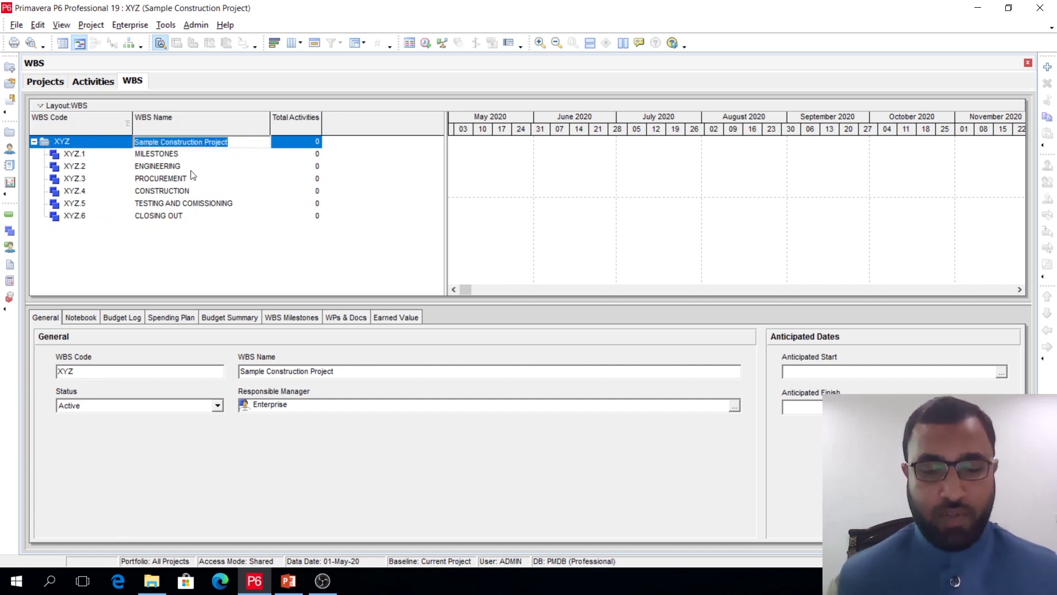
pyautogui.write('SAMPLE CONSTRUCTION PROJECT')
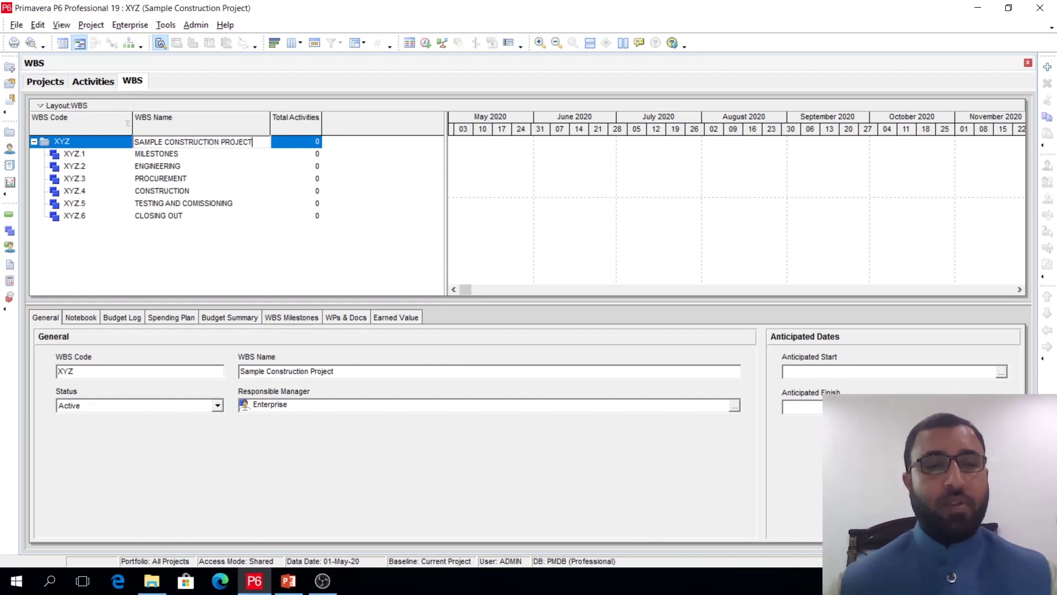
pyautogui.click(173, 192)
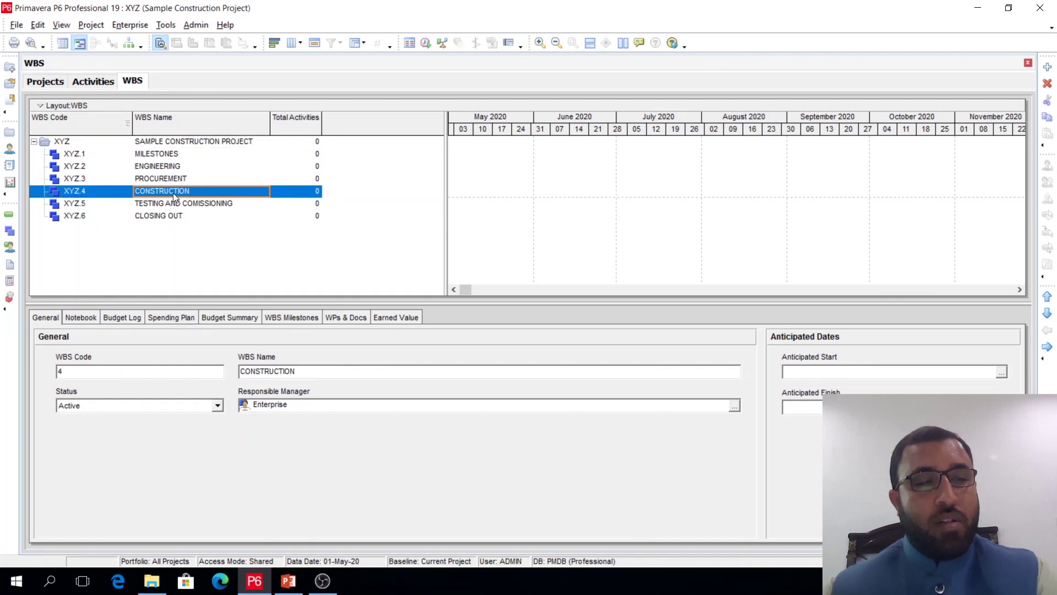
# Step: Show the project's activities and widen the activity table past the Start column
pyautogui.click(9, 218)
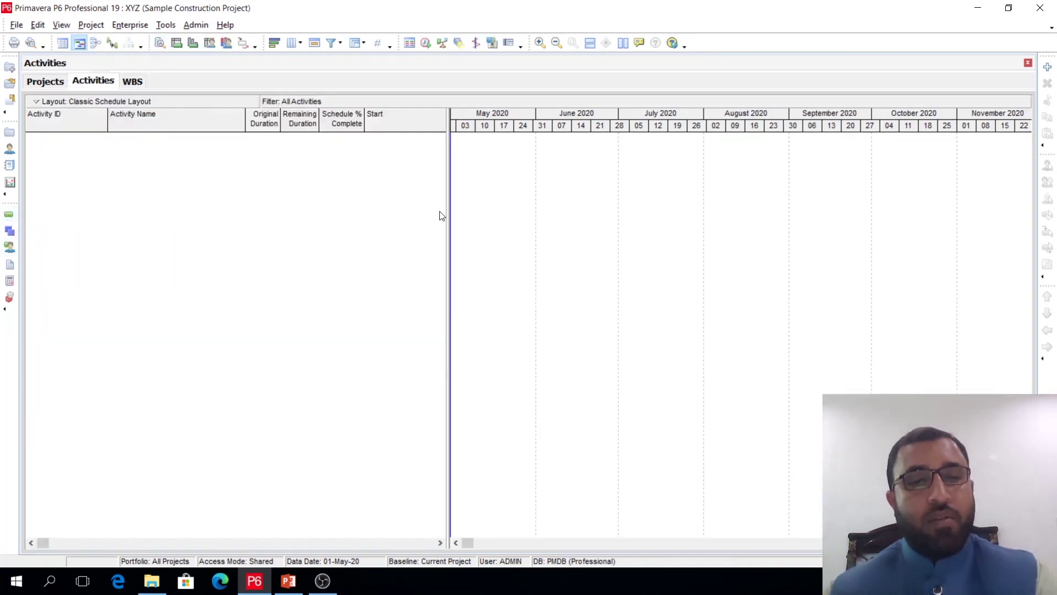
pyautogui.moveTo(446, 221); pyautogui.dragTo(476, 218)
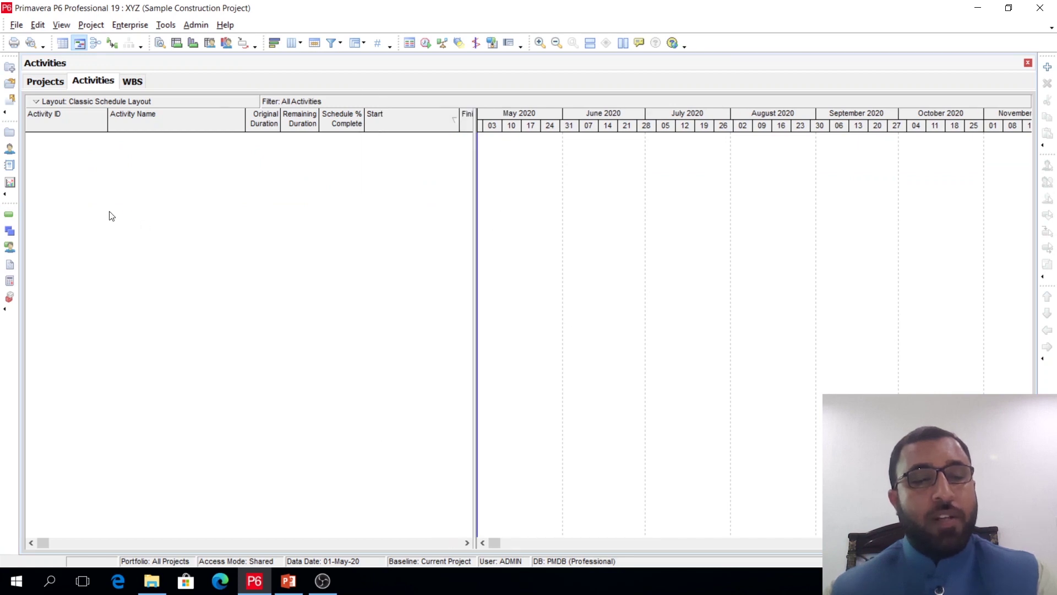
# Step: Open the list of saved activity layouts without saving the changes to the current layout
pyautogui.click(92, 25)
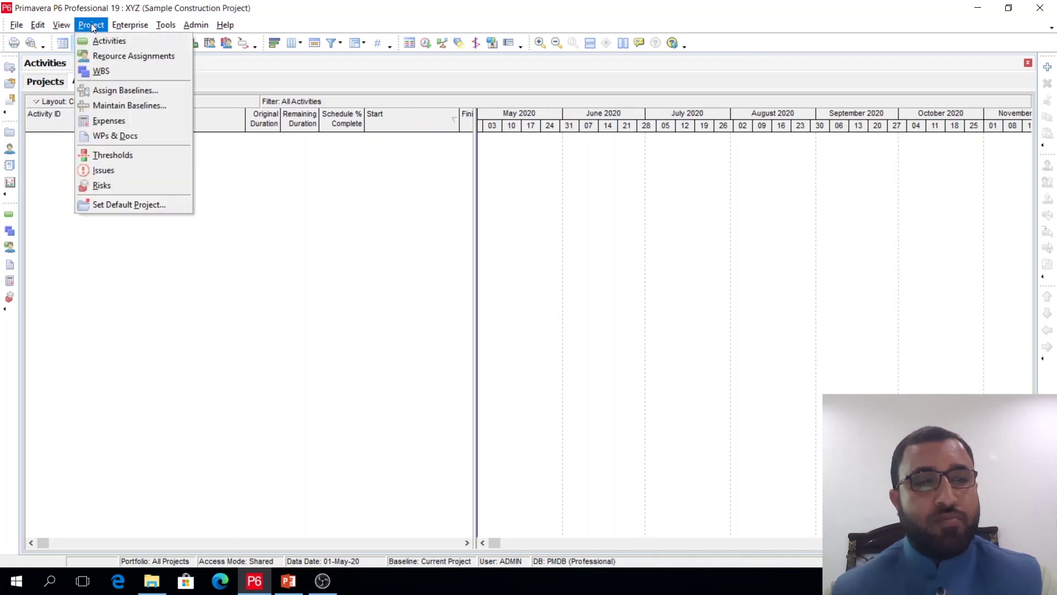
pyautogui.moveTo(61, 25)
pyautogui.moveTo(77, 48)
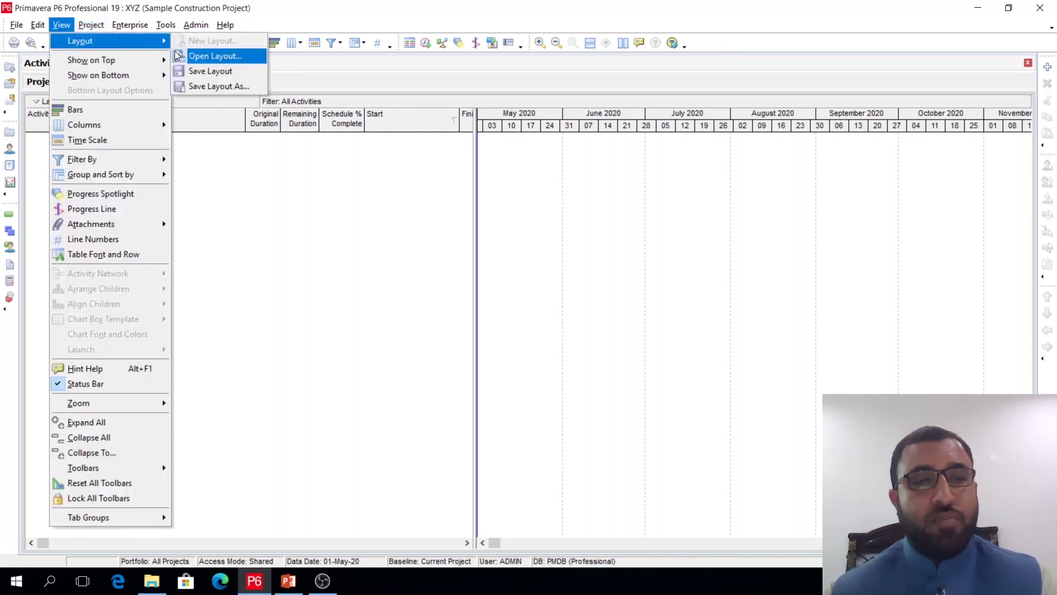
pyautogui.click(204, 57)
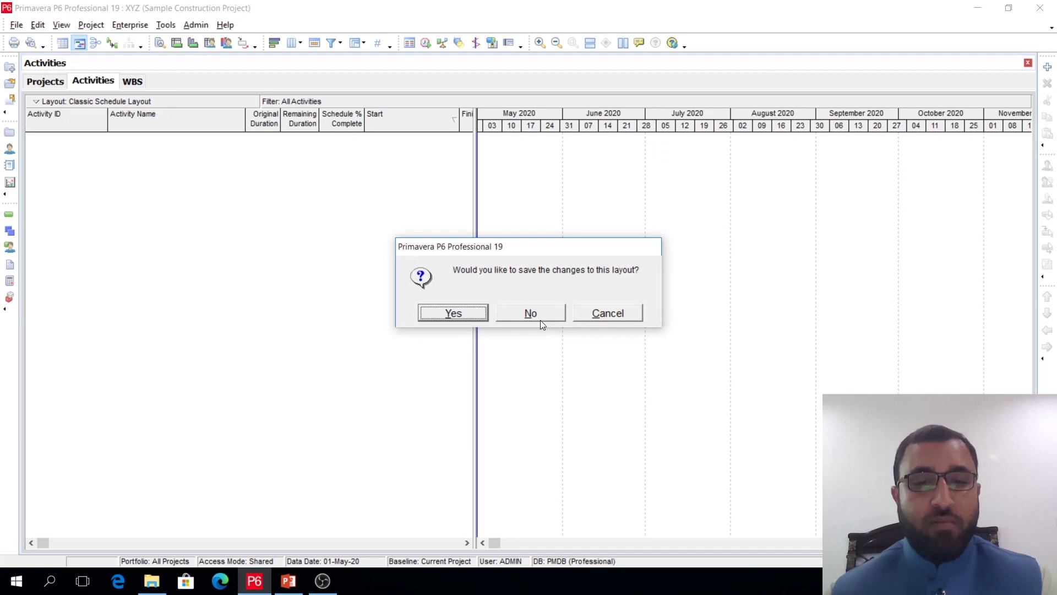
pyautogui.click(538, 317)
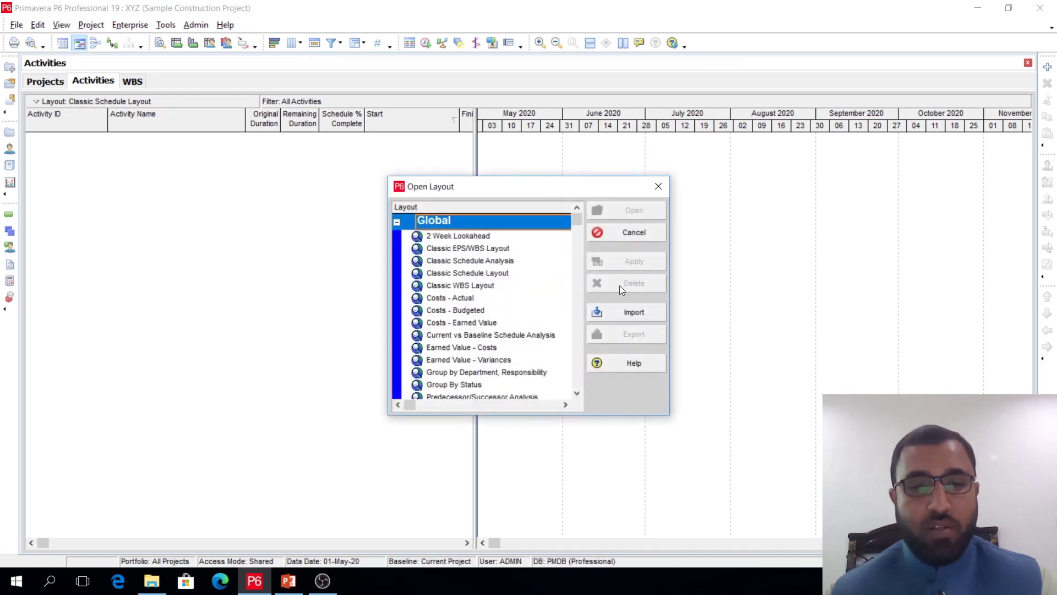
# Step: Start a layout import and browse on drive D: to the layout folder inside Professional data > My Data
pyautogui.click(642, 312)
pyautogui.click(374, 284)
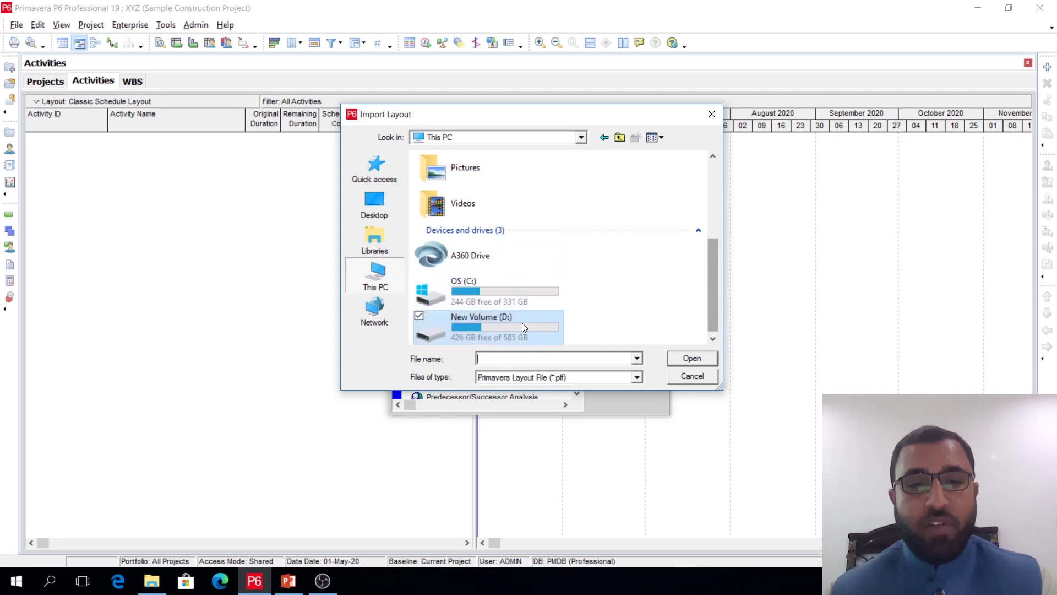
pyautogui.doubleClick(484, 323)
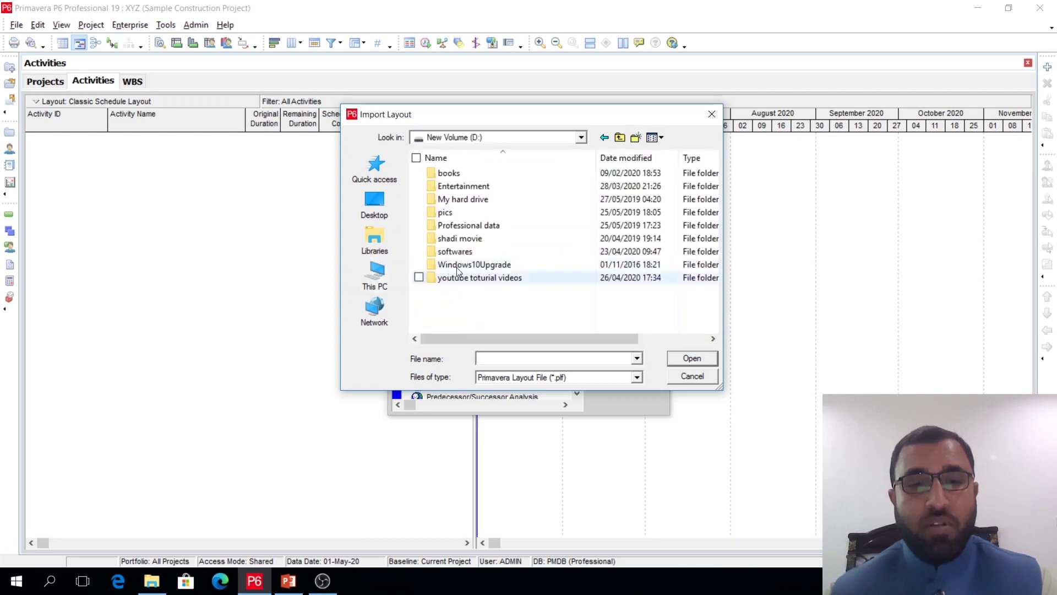
pyautogui.doubleClick(462, 225)
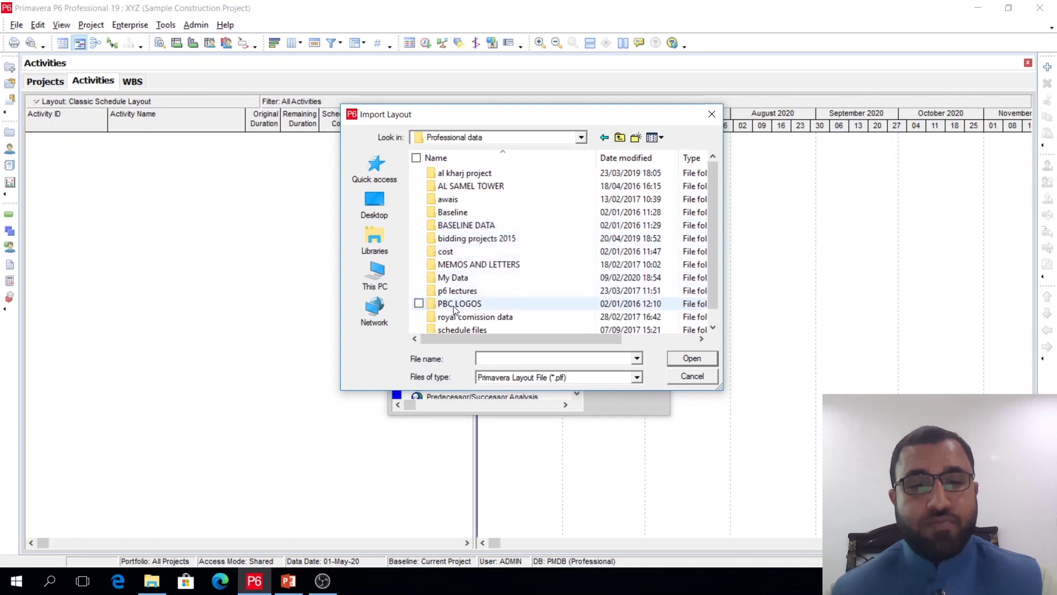
pyautogui.scroll(-1, 456, 306)
pyautogui.scroll(1, 459, 282)
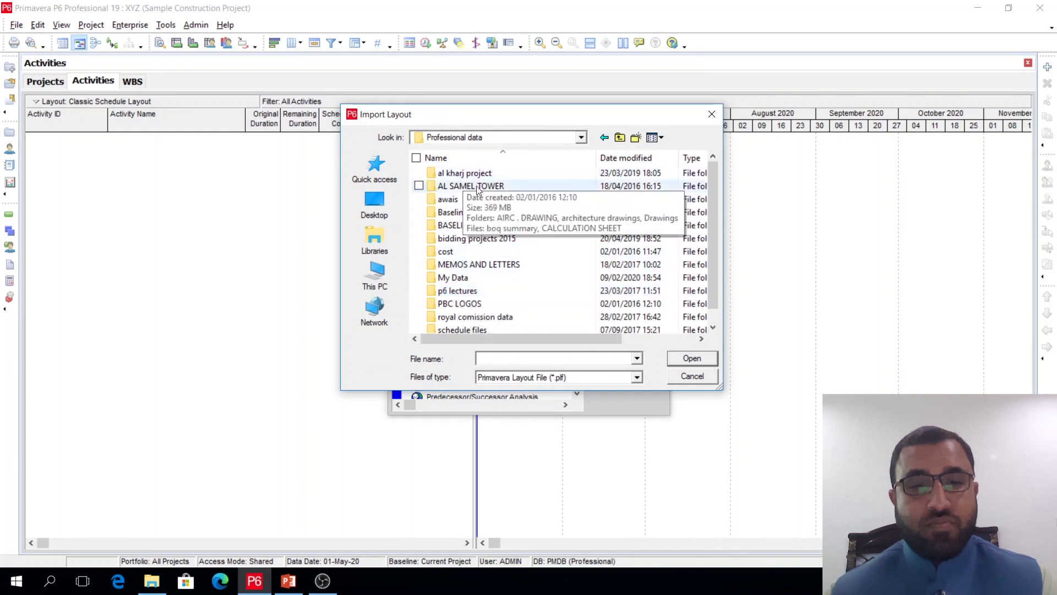
pyautogui.scroll(-1, 463, 300)
pyautogui.doubleClick(462, 318)
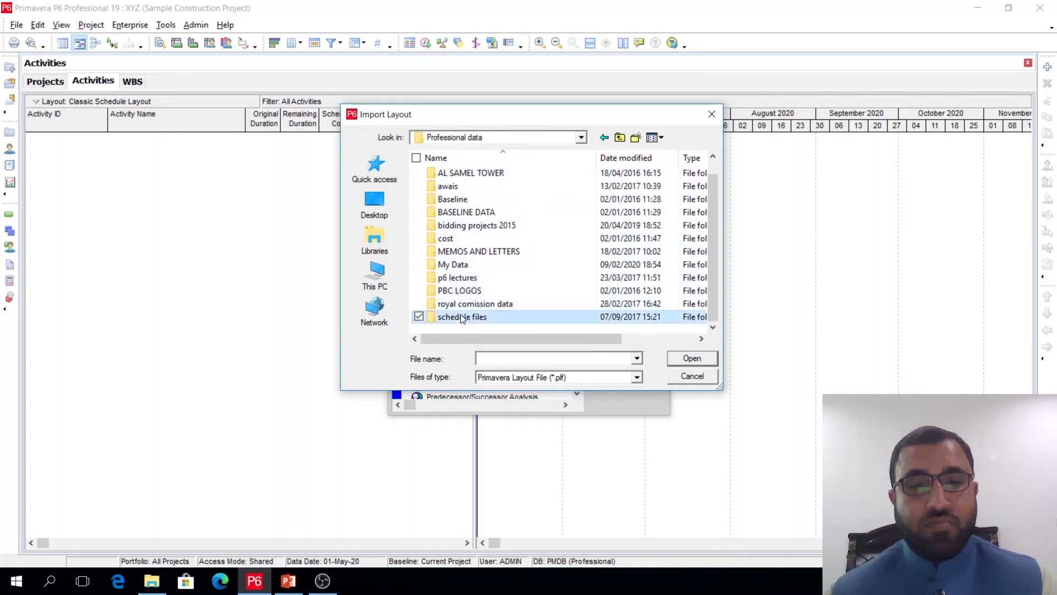
pyautogui.click(605, 137)
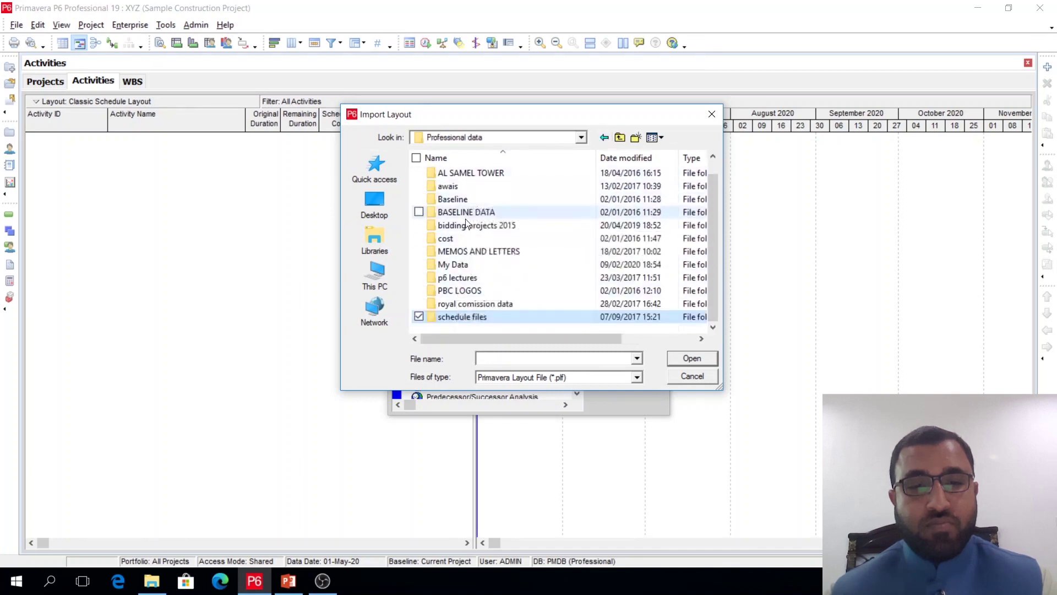
pyautogui.doubleClick(464, 266)
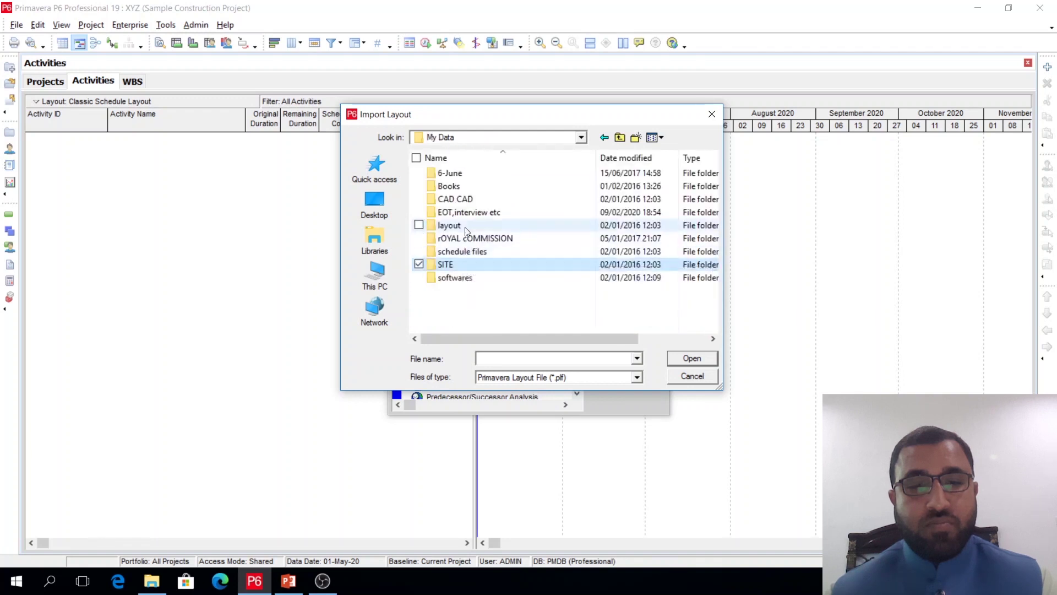
pyautogui.doubleClick(465, 227)
# Step: Import the layout file from that folder and save it as PBC-PROJECT, available to Current User
pyautogui.click(486, 175)
pyautogui.doubleClick(485, 175)
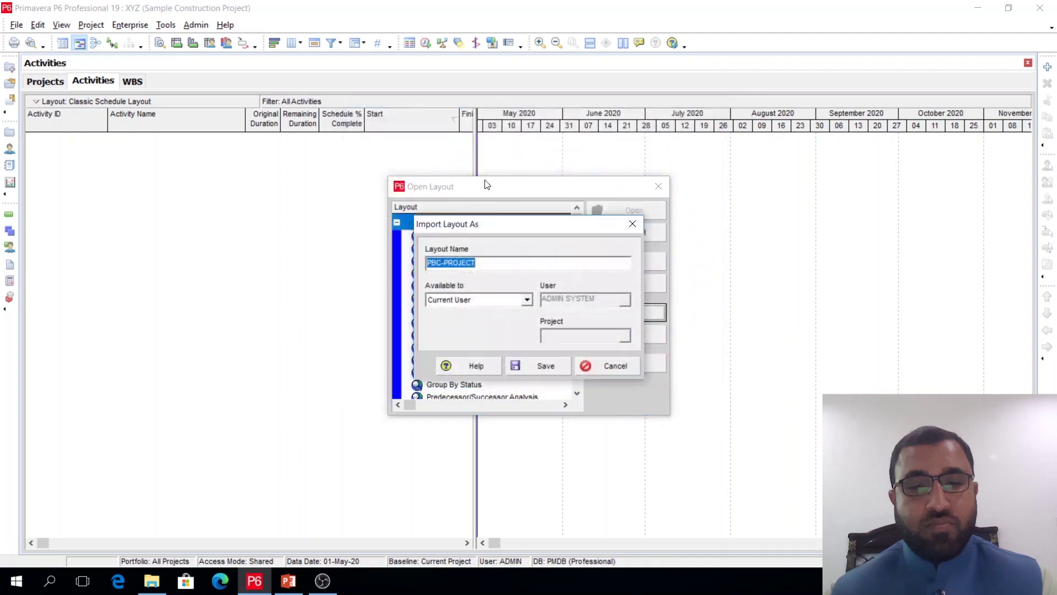
pyautogui.click(512, 366)
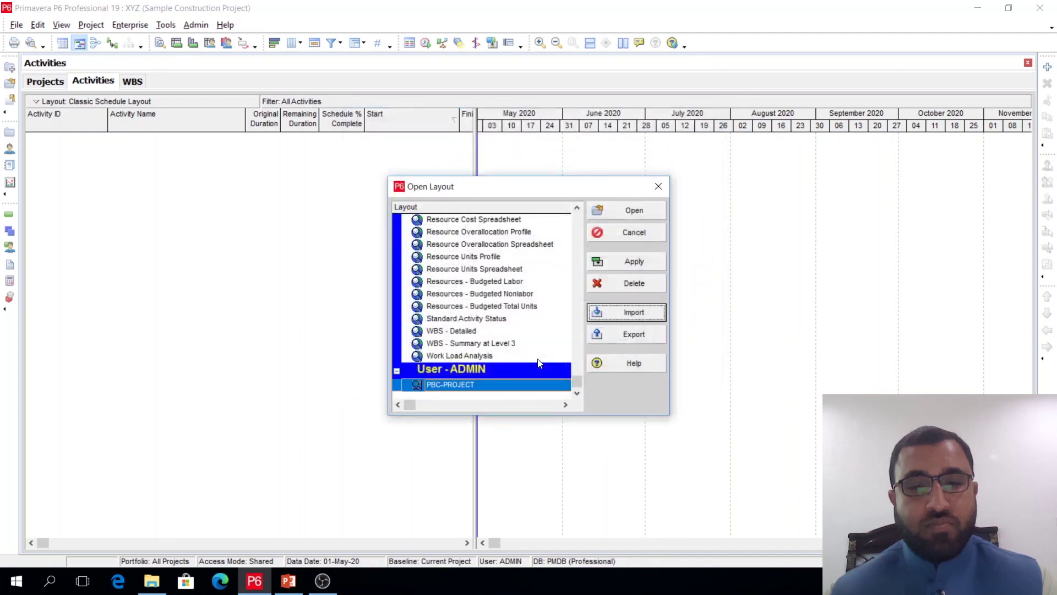
# Step: Apply and open the PBC-PROJECT layout, and narrow the activity table slightly in favour of the Gantt chart
pyautogui.click(632, 259)
pyautogui.click(634, 215)
pyautogui.moveTo(668, 215); pyautogui.dragTo(652, 219)
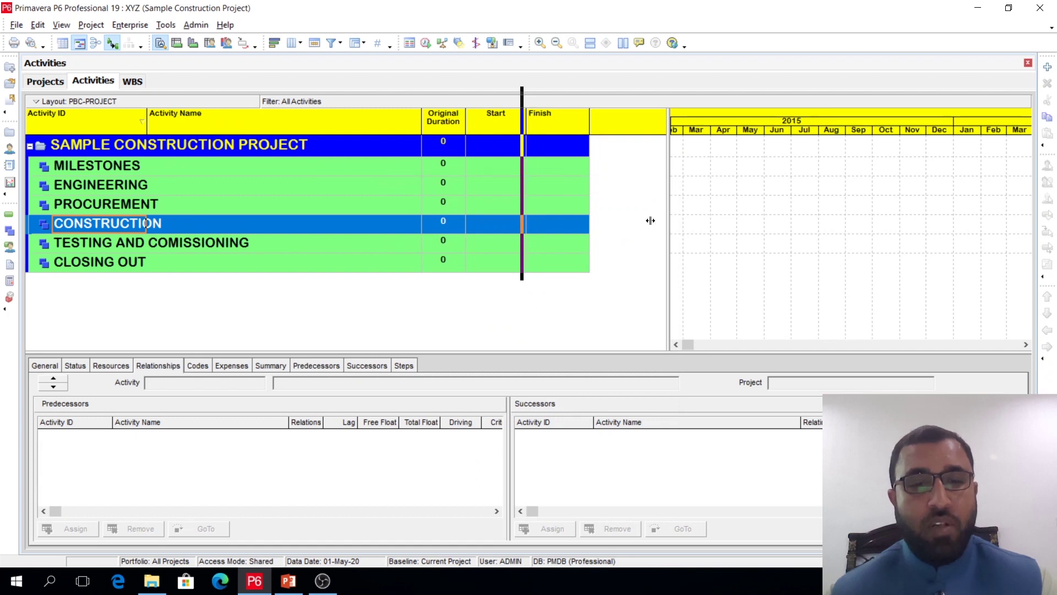
# Step: Examine the WBS bands of SAMPLE CONSTRUCTION PROJECT in the activity table, from MILESTONES through CLOSING OUT
pyautogui.click(378, 244)
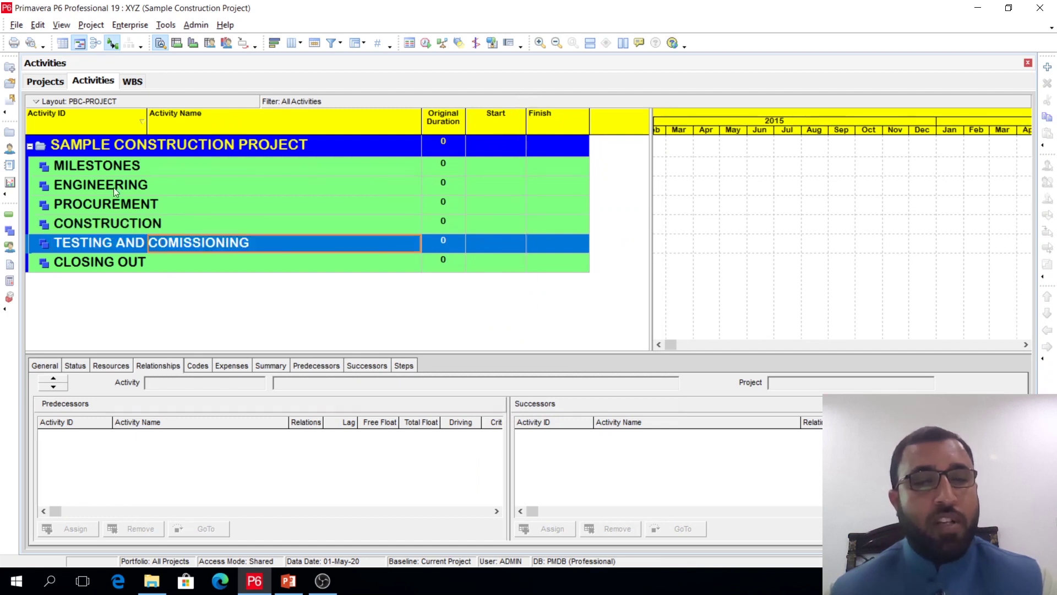
pyautogui.click(111, 169)
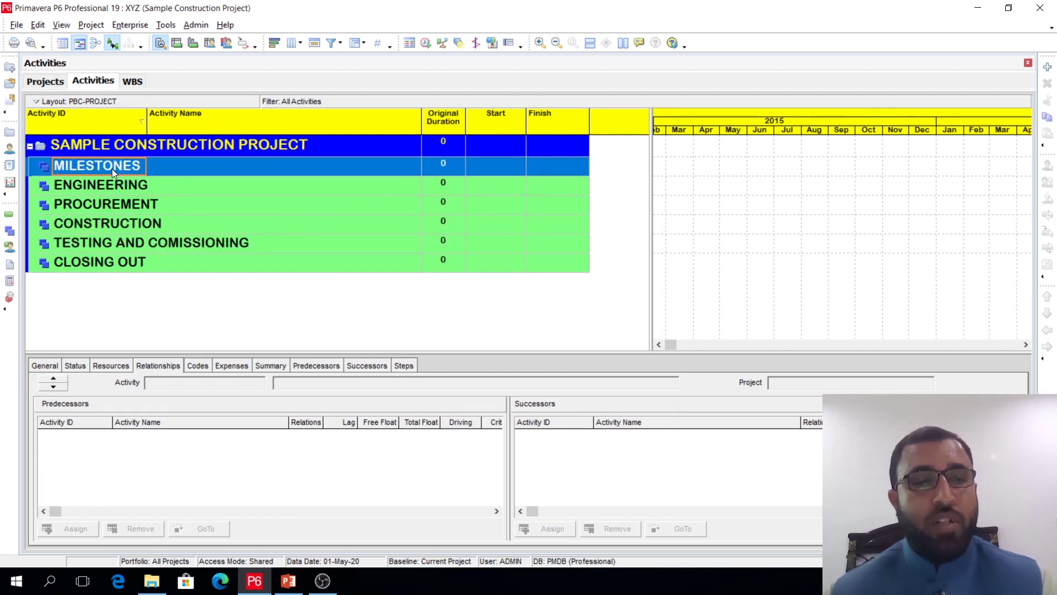
pyautogui.click(117, 186)
pyautogui.click(115, 206)
pyautogui.click(113, 223)
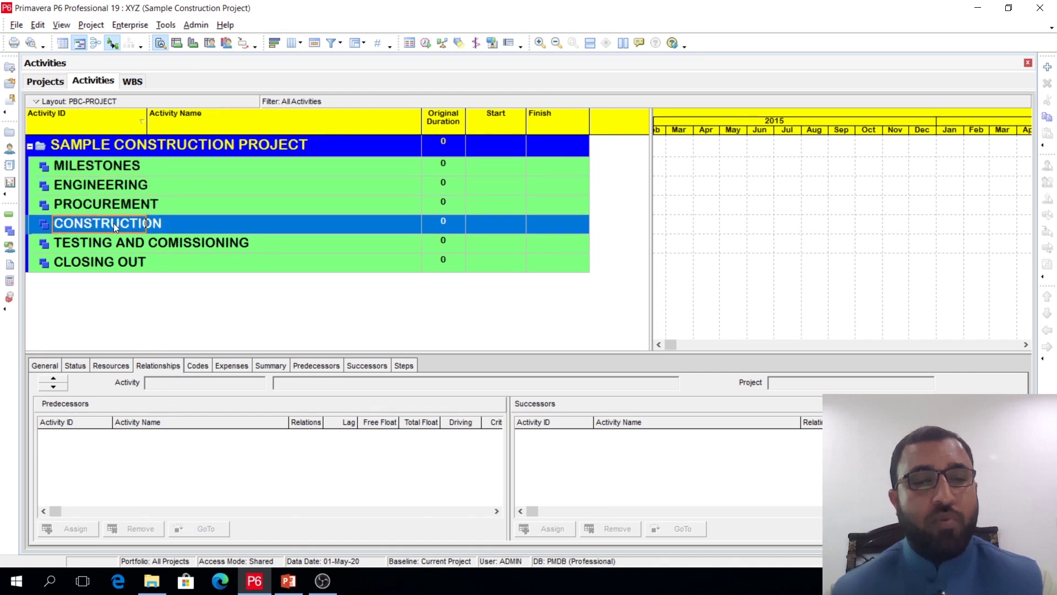
pyautogui.click(117, 242)
pyautogui.click(117, 264)
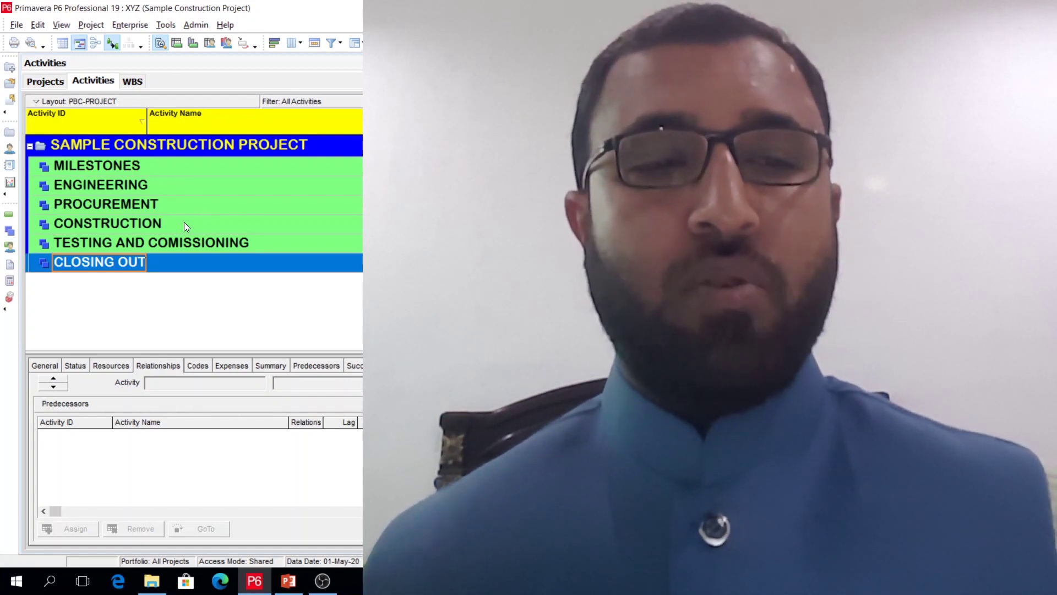
pyautogui.click(184, 222)
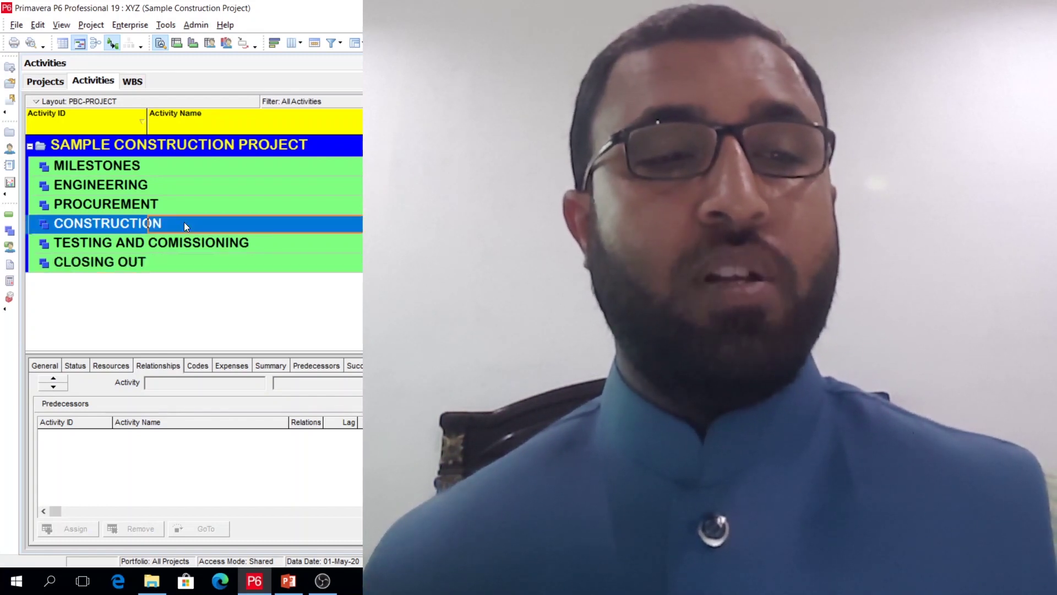
pyautogui.click(120, 169)
pyautogui.click(118, 186)
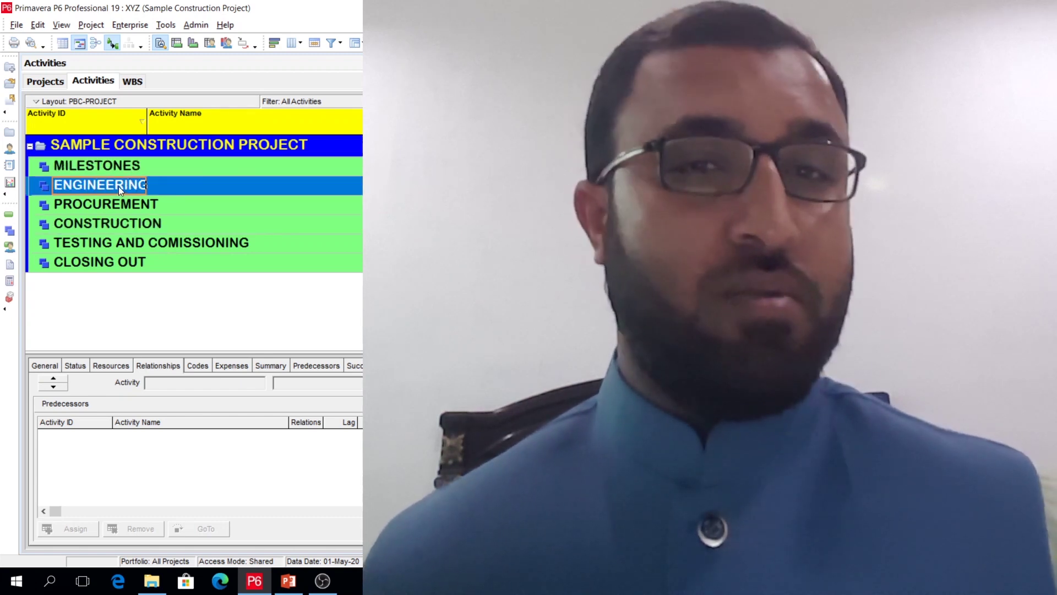